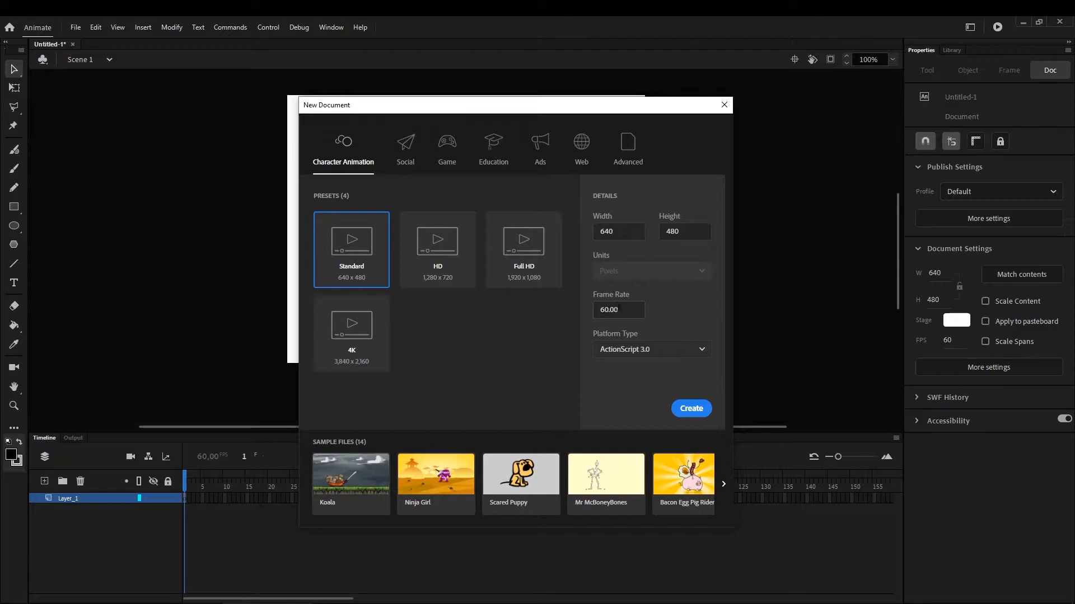
Dismiss the new-document dialog and review the current document's settings for stage size, colour and frame rate
click(723, 106)
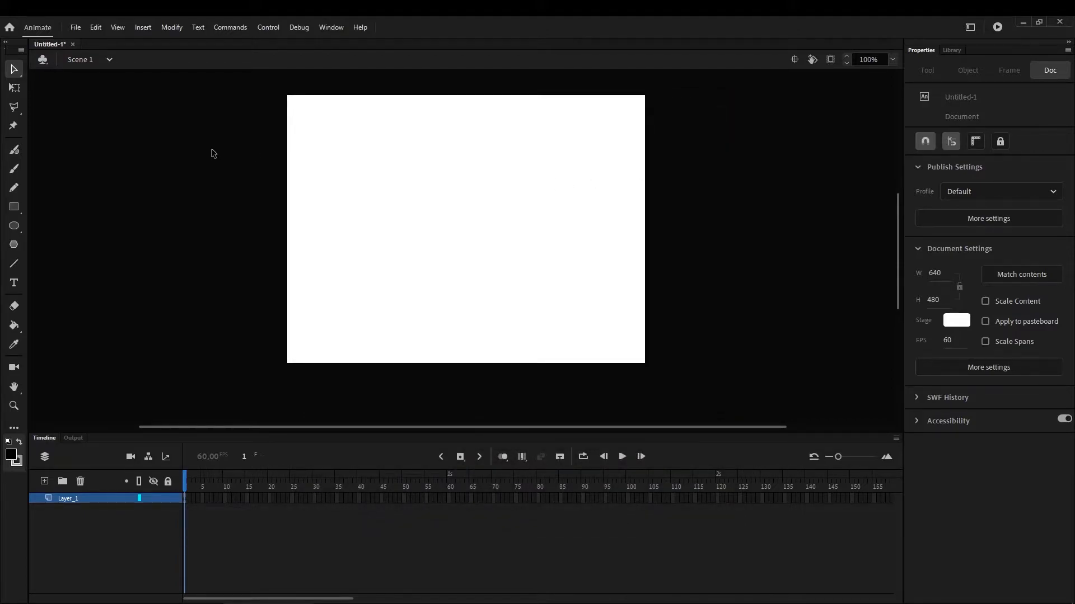
click(166, 26)
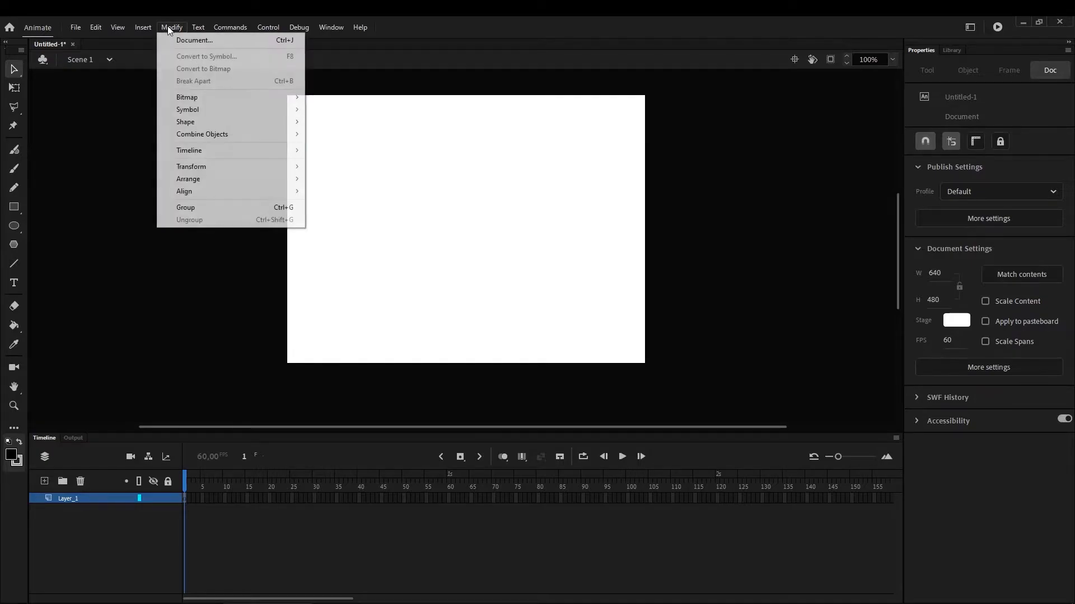
click(175, 39)
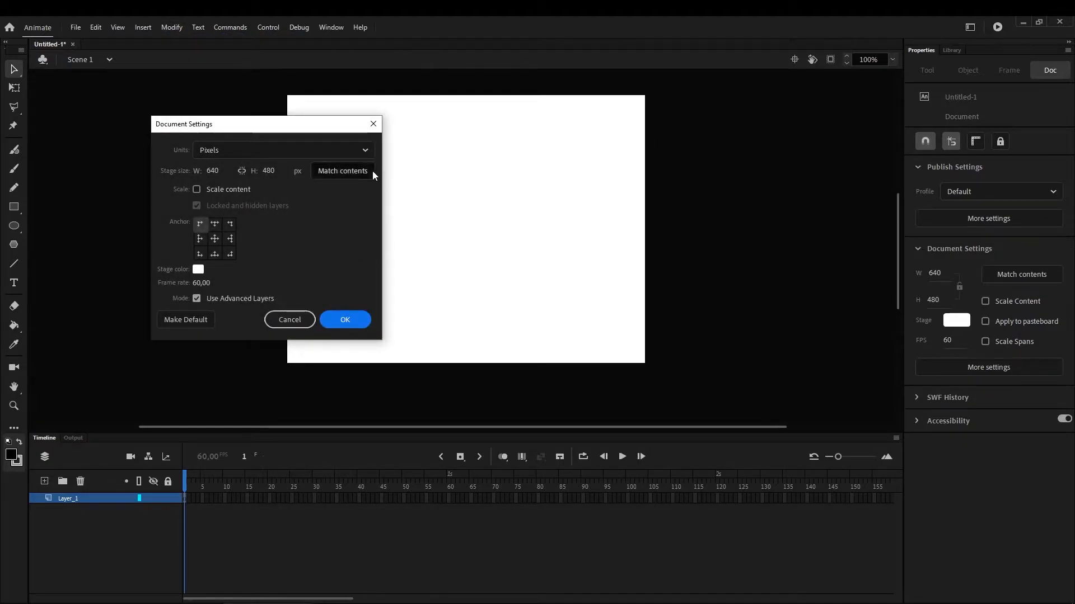
click(376, 128)
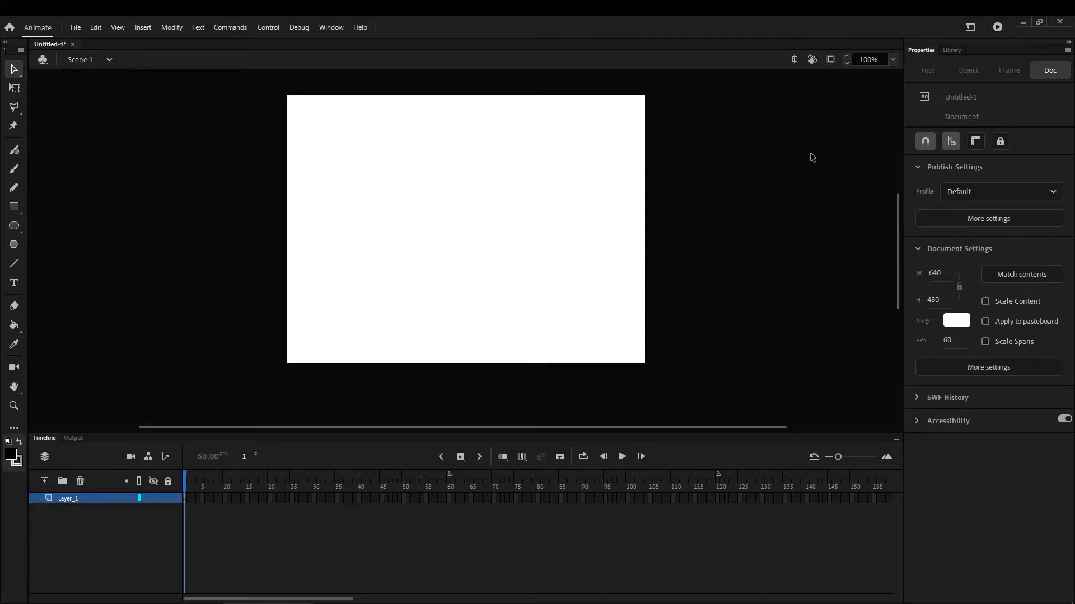
Examine the document's library and its properties
click(952, 50)
click(927, 51)
click(955, 51)
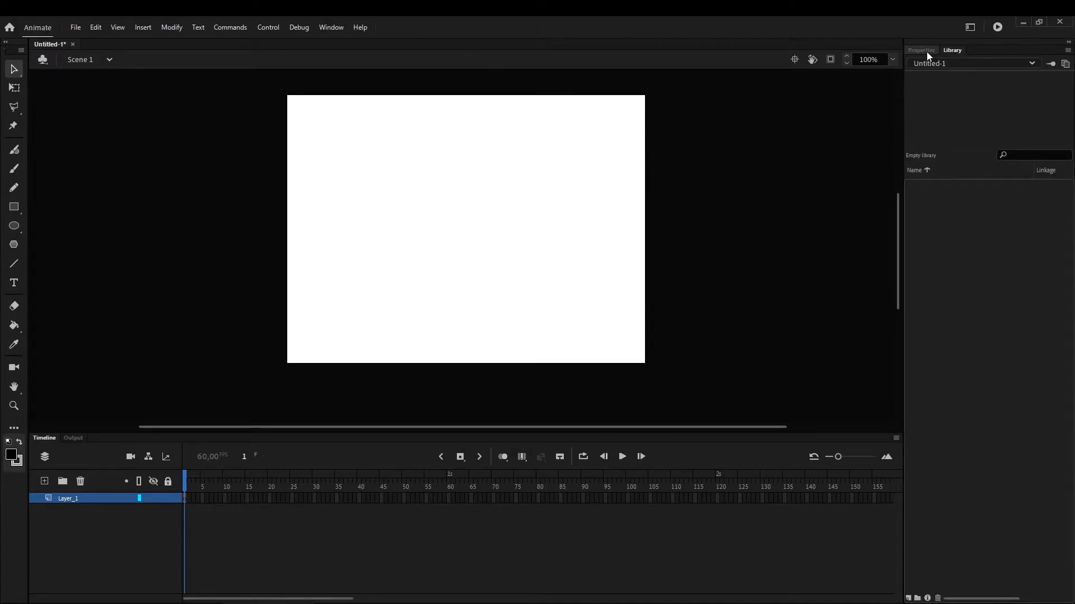
click(926, 52)
click(947, 50)
click(918, 49)
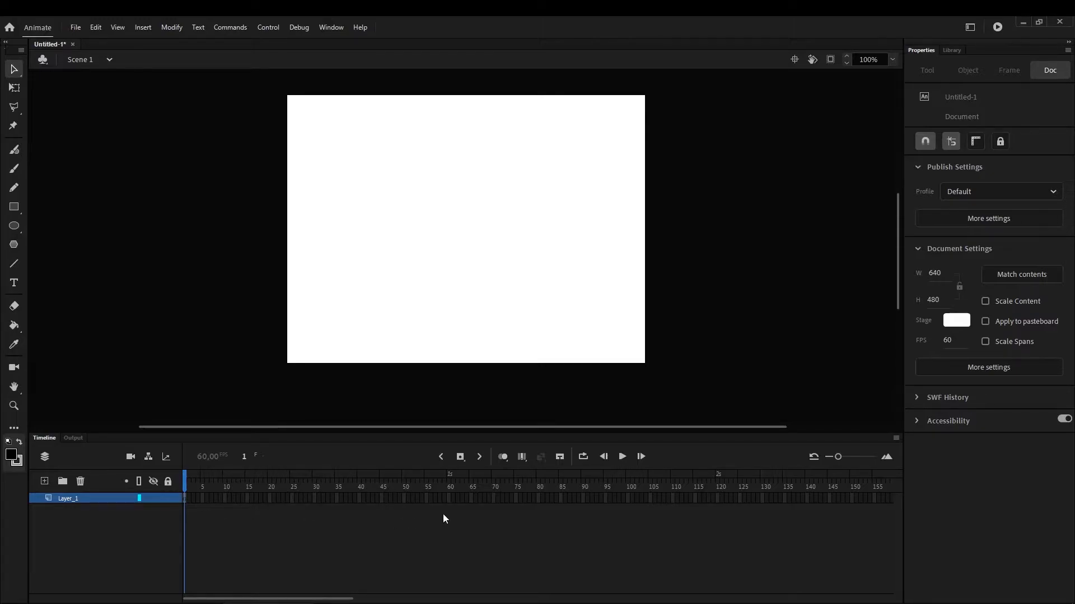
Add four layers above Layer_1 and delete them again, keeping only Layer_1
click(86, 498)
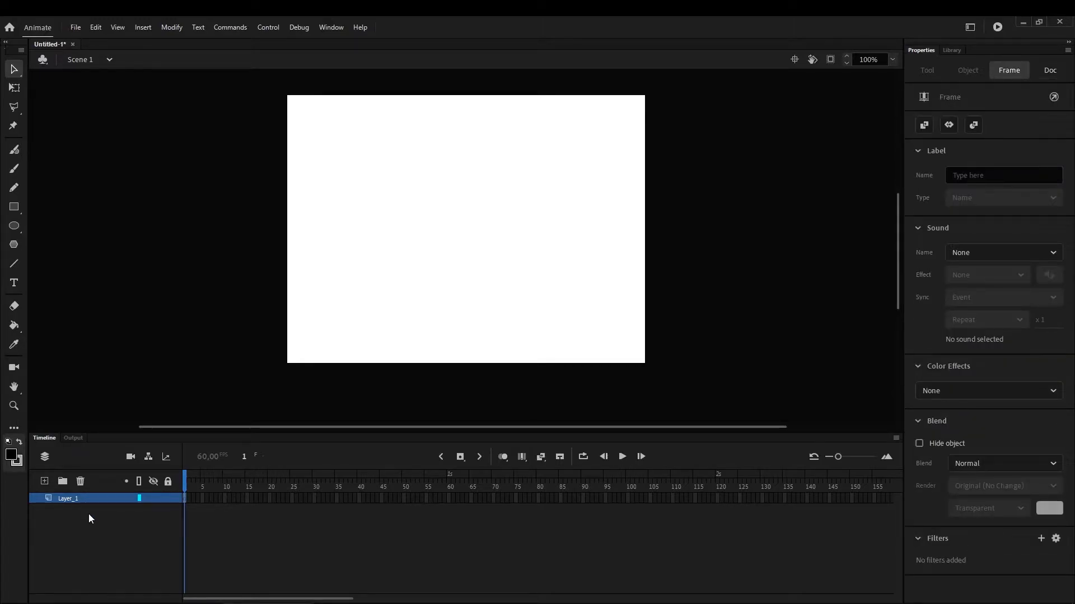
click(44, 482)
click(45, 482)
click(44, 482)
click(44, 482)
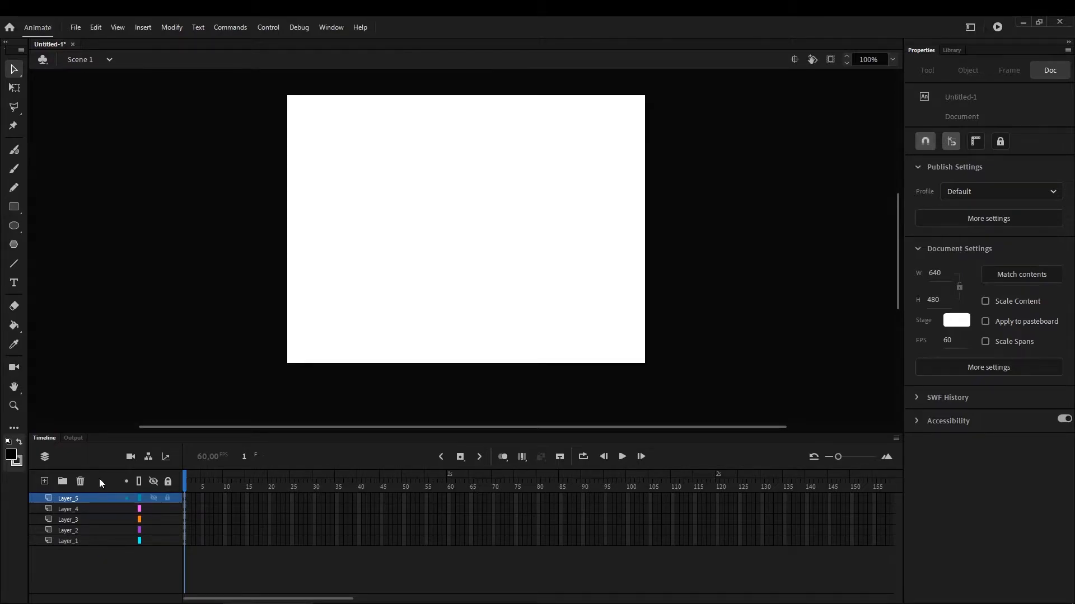
click(80, 482)
click(81, 482)
click(80, 481)
click(81, 482)
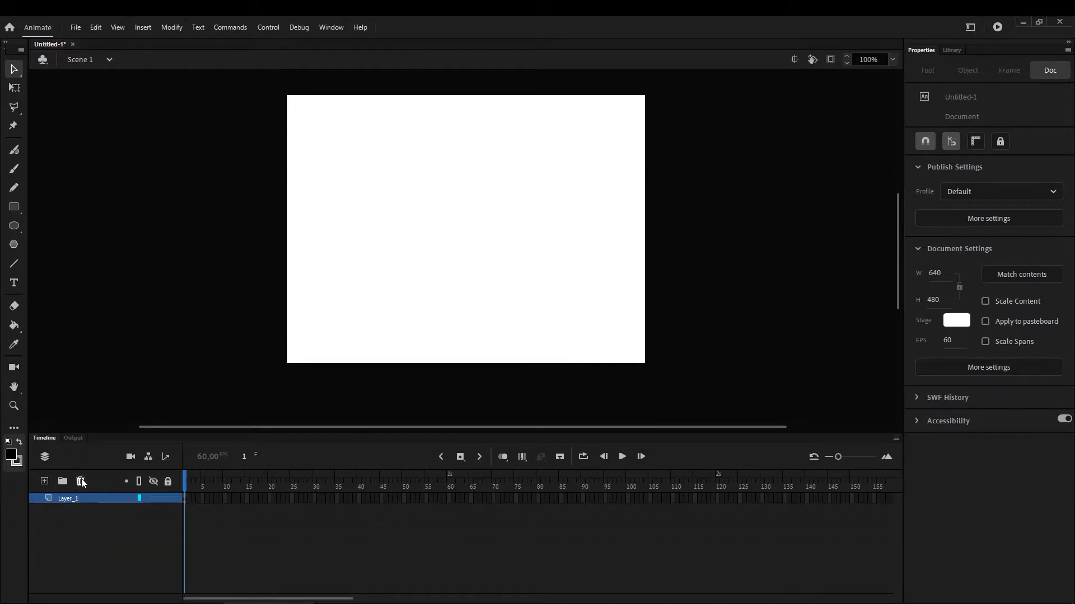
Paint a black wavy stroke running downward in frame 1 of Layer_1 with the Classic Brush at size 4
click(184, 499)
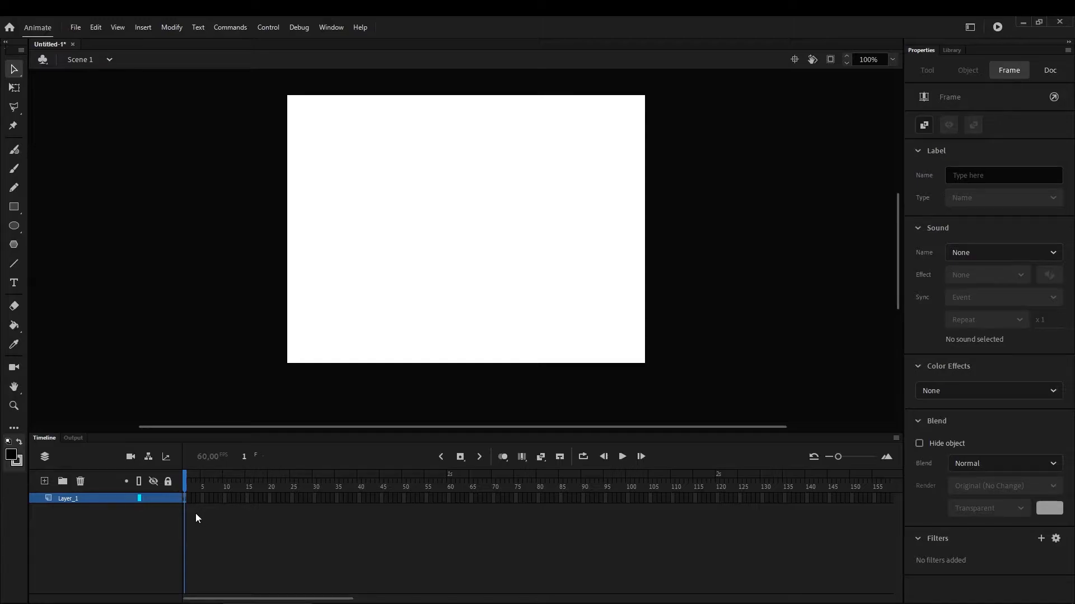
click(185, 505)
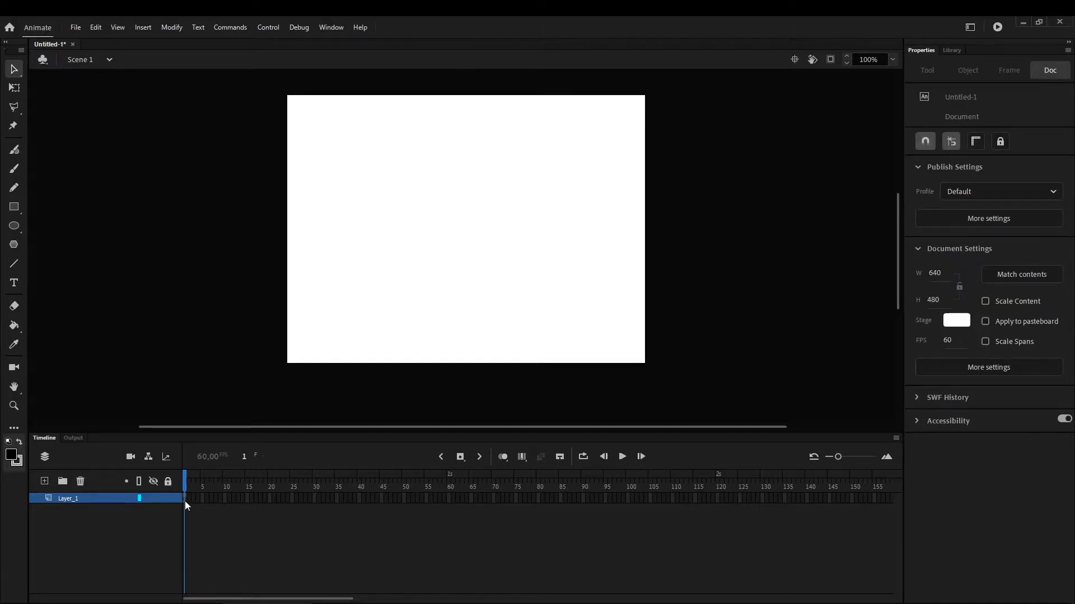
click(184, 501)
click(201, 513)
click(14, 168)
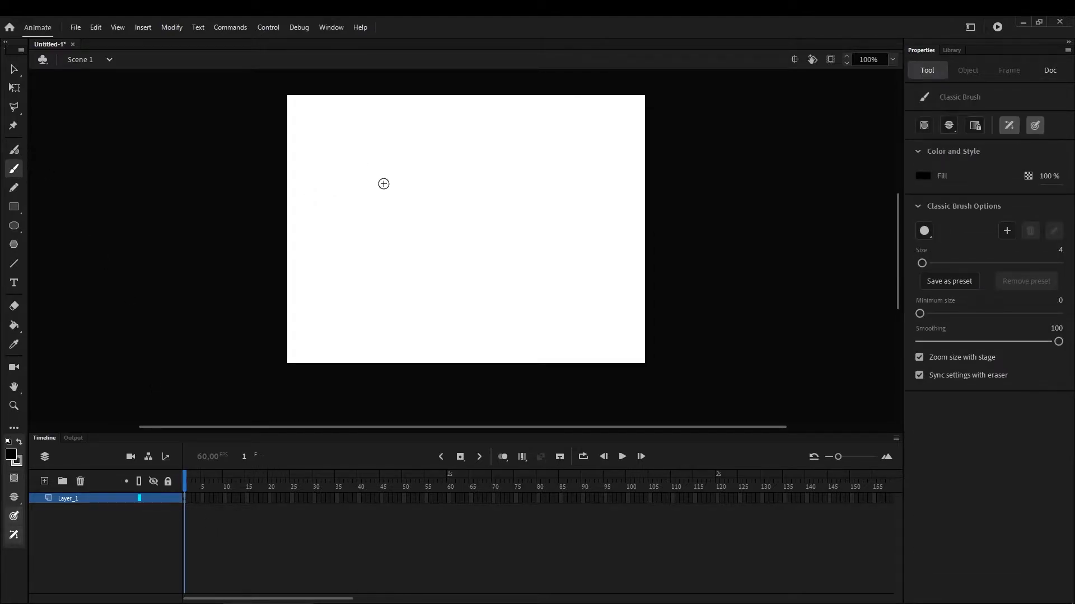
drag(364, 179, 414, 254)
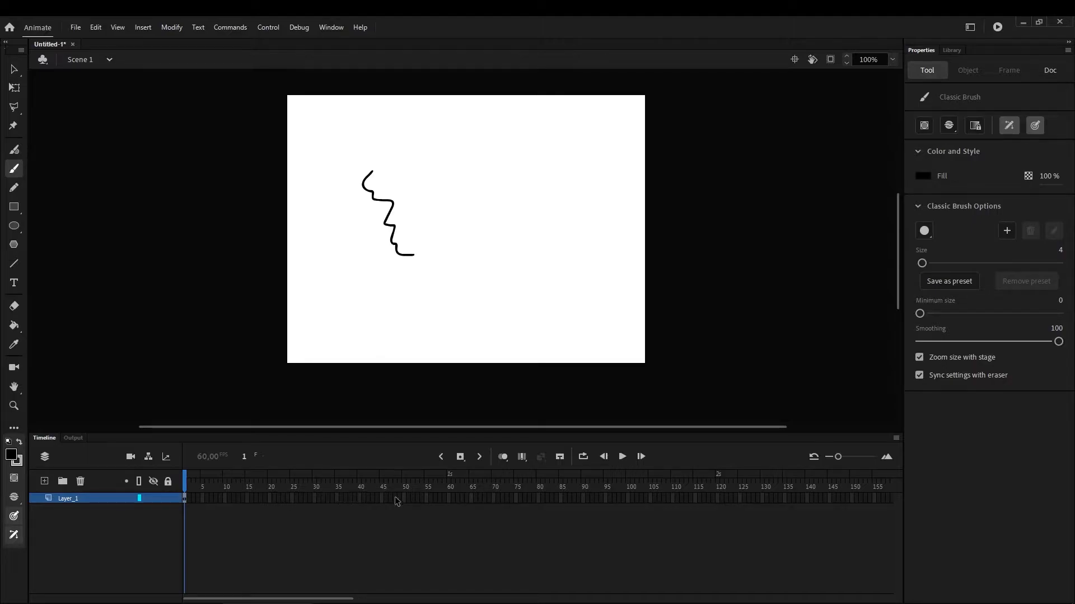
Insert a keyframe at frame 2 and continue the wavy stroke from its lower end toward the right
click(448, 499)
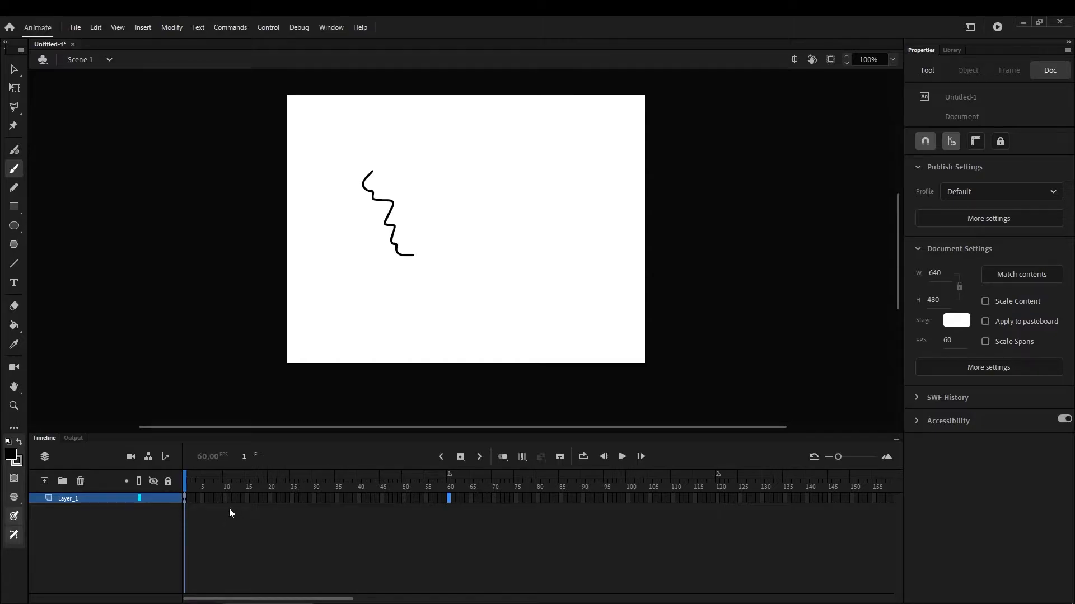
click(188, 497)
right_click(188, 498)
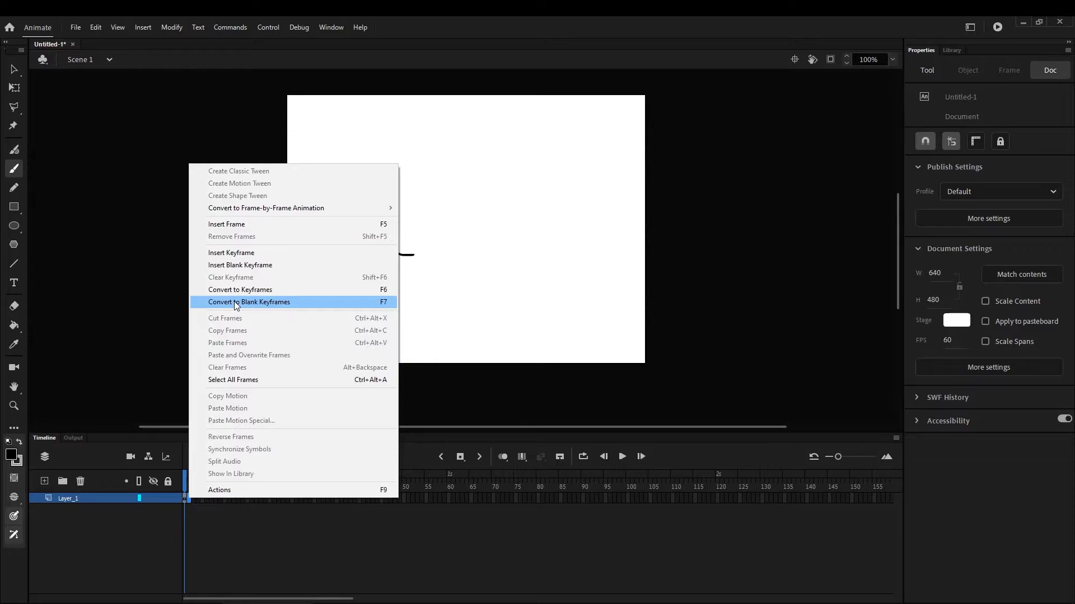
click(224, 254)
drag(185, 487, 194, 495)
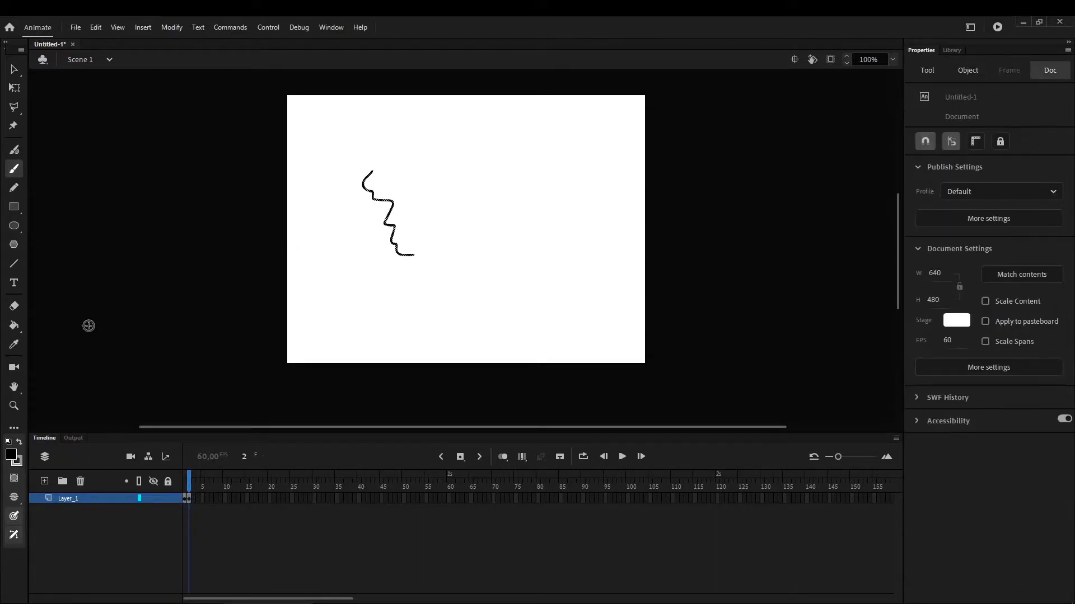
mouse_move(413, 256)
mouse_down()
mouse_move(460, 272)
mouse_move(487, 251)
mouse_up()
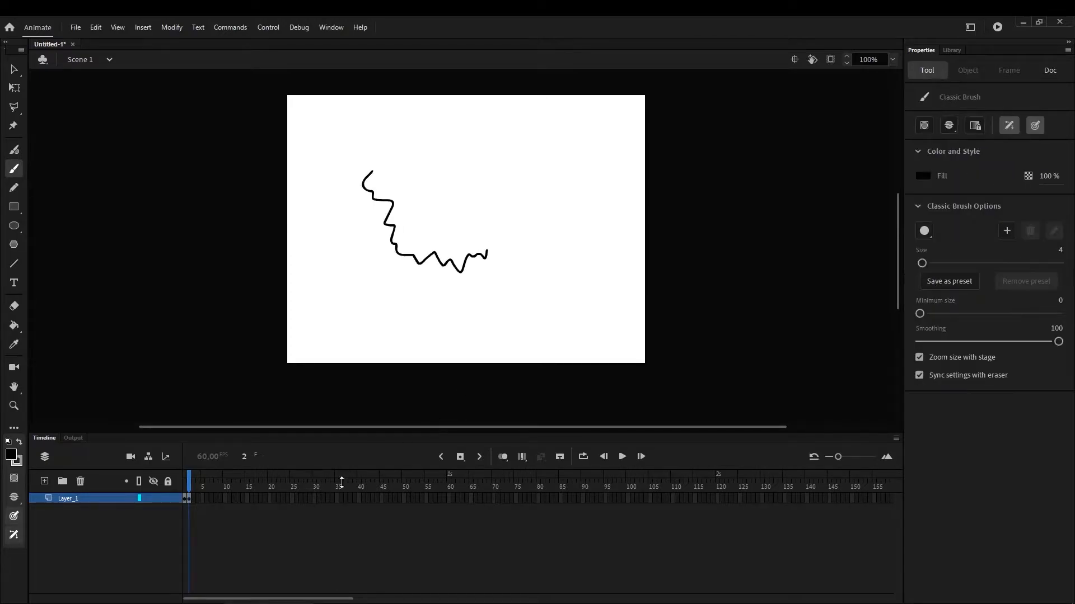
Insert a keyframe at frame 3 and extend the wavy outline up the right side of the shape
click(188, 498)
click(191, 499)
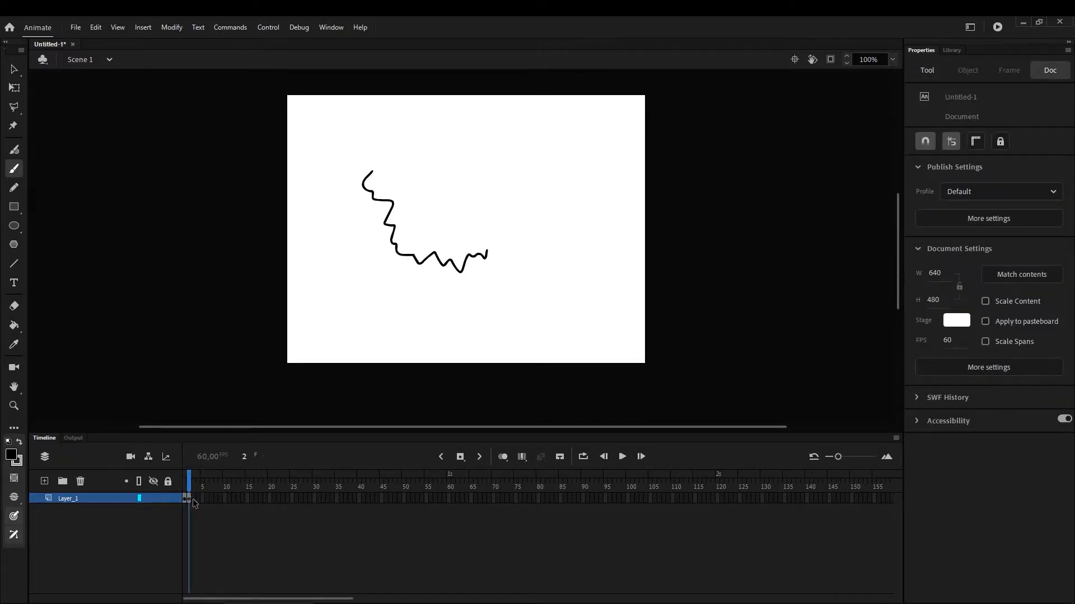
right_click(191, 498)
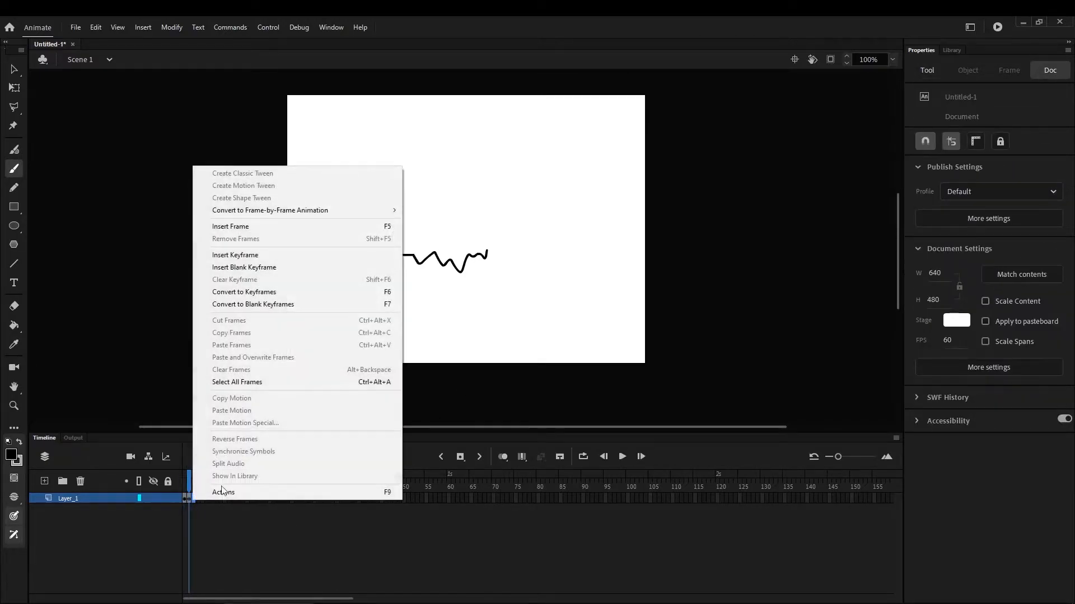
click(263, 255)
drag(494, 254, 515, 205)
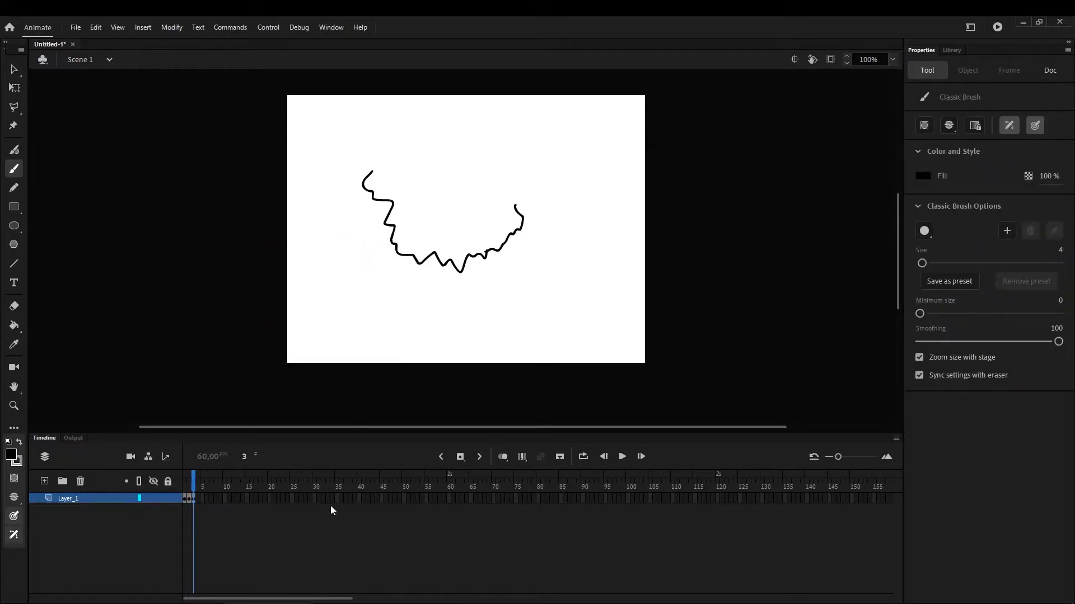
Scrub through the three drawings and move the third keyframe to frame 20
mouse_move(195, 487)
mouse_down()
mouse_move(183, 487)
mouse_move(196, 495)
mouse_up()
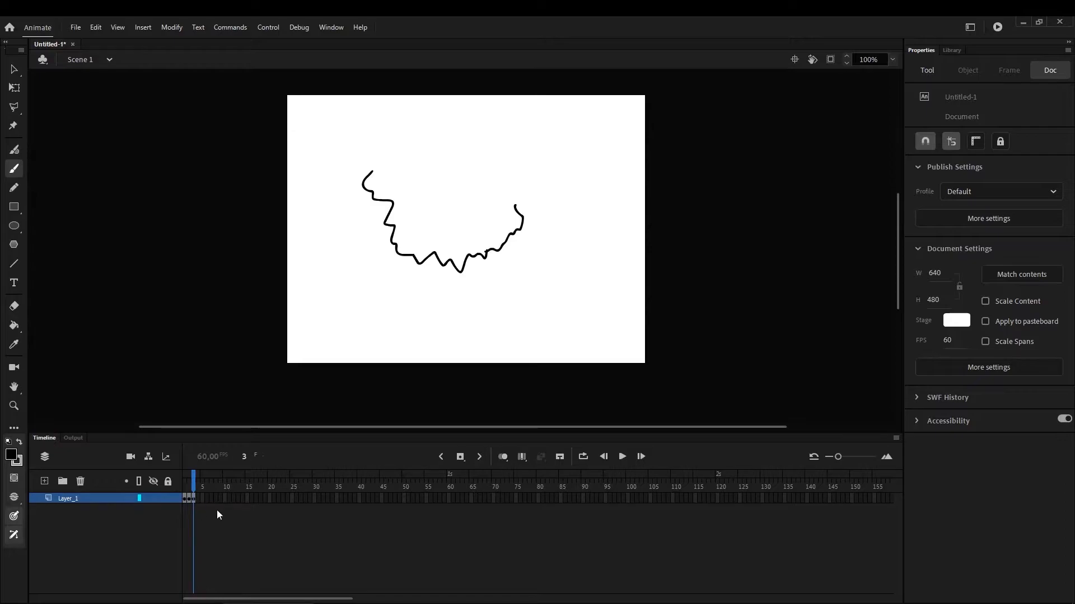
mouse_move(195, 495)
mouse_down()
mouse_move(181, 495)
mouse_move(181, 510)
mouse_up()
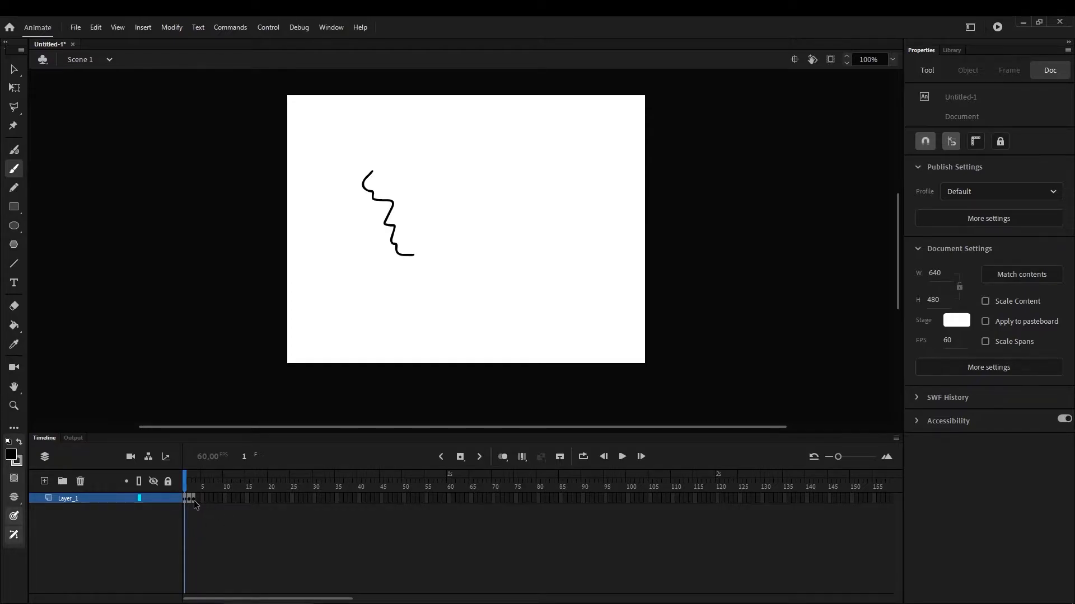
click(193, 499)
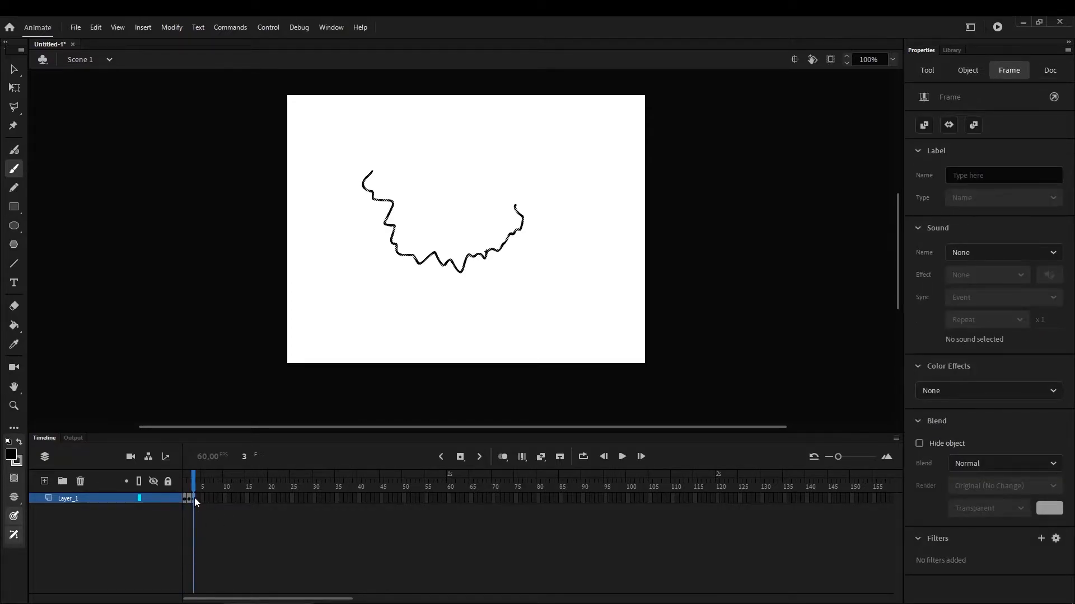
click(268, 497)
key(F5)
Move the second keyframe to frame 10 and scrub the playhead to frame 20
click(189, 500)
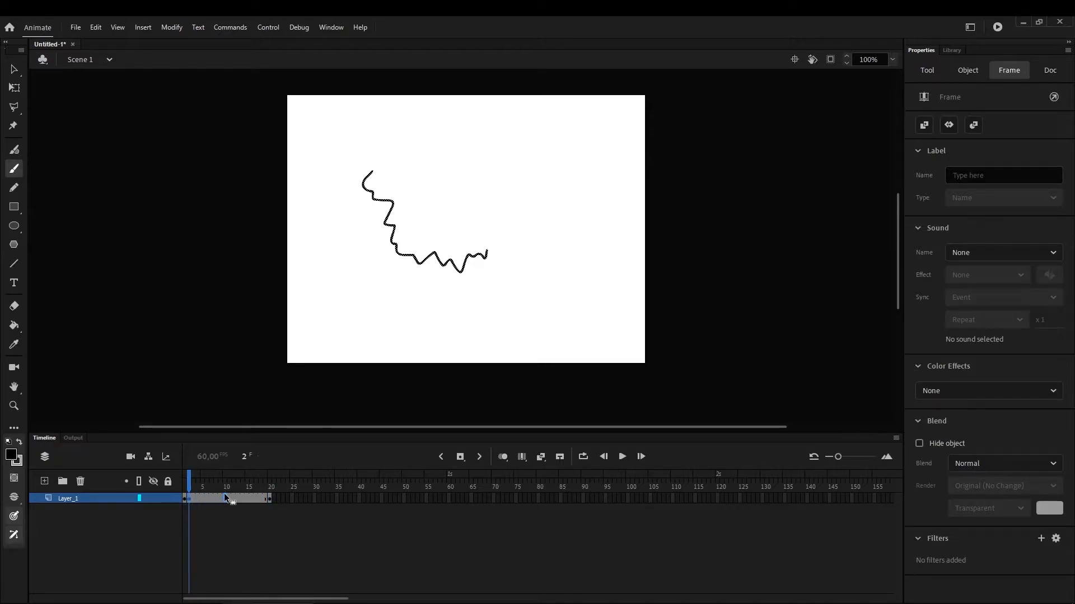
mouse_move(224, 494)
mouse_down()
mouse_move(180, 505)
mouse_move(189, 486)
mouse_move(183, 502)
mouse_move(194, 490)
mouse_move(193, 502)
mouse_move(223, 501)
mouse_move(185, 503)
mouse_move(219, 495)
mouse_up()
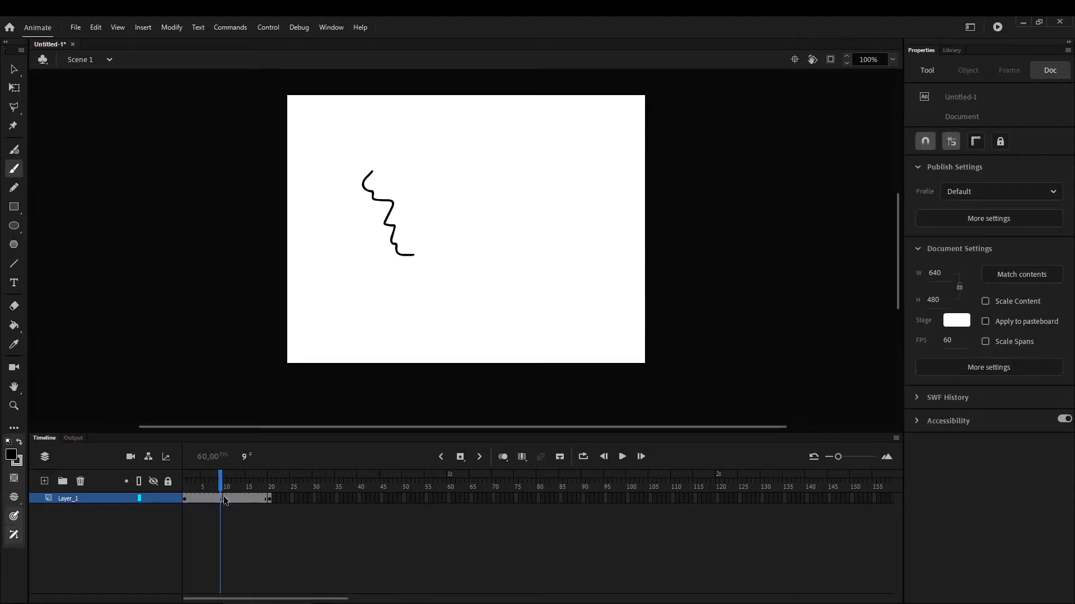
click(225, 498)
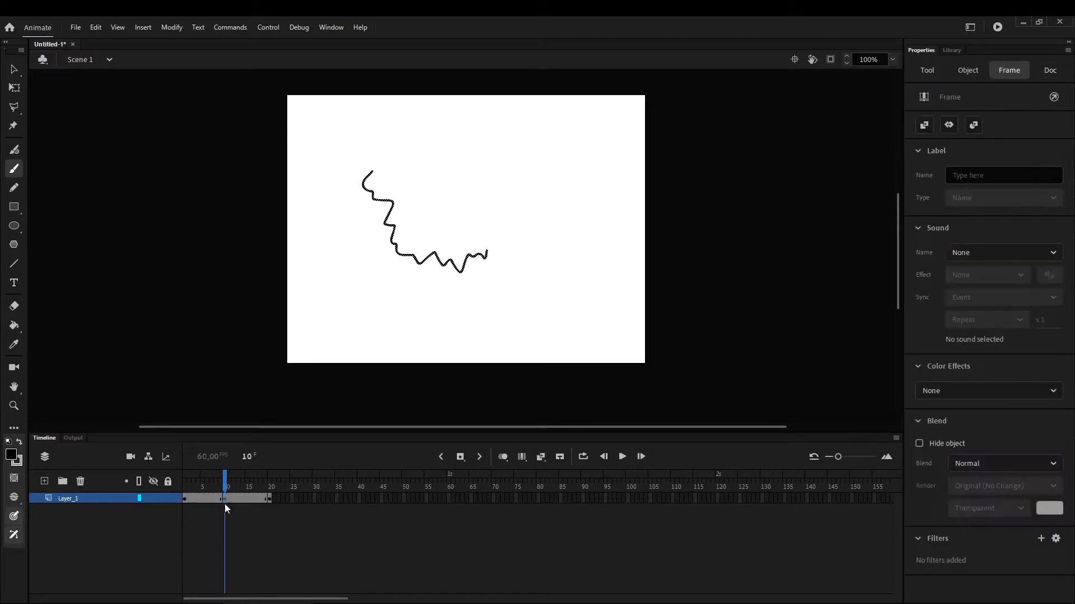
drag(220, 492, 269, 499)
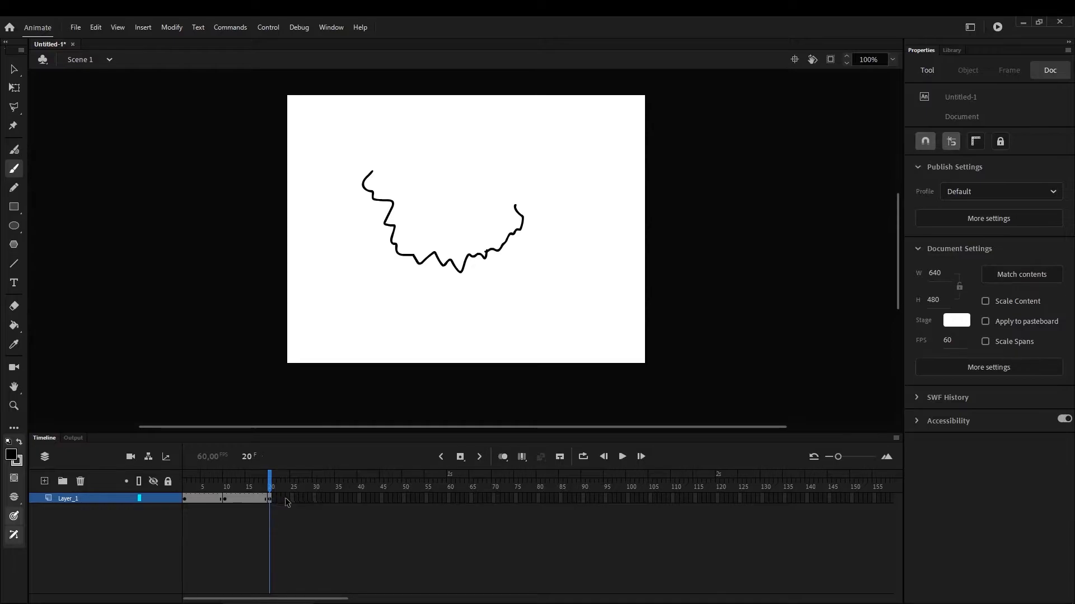
Extend the last drawing on Layer_1 with frames up to frame 30
right_click(315, 497)
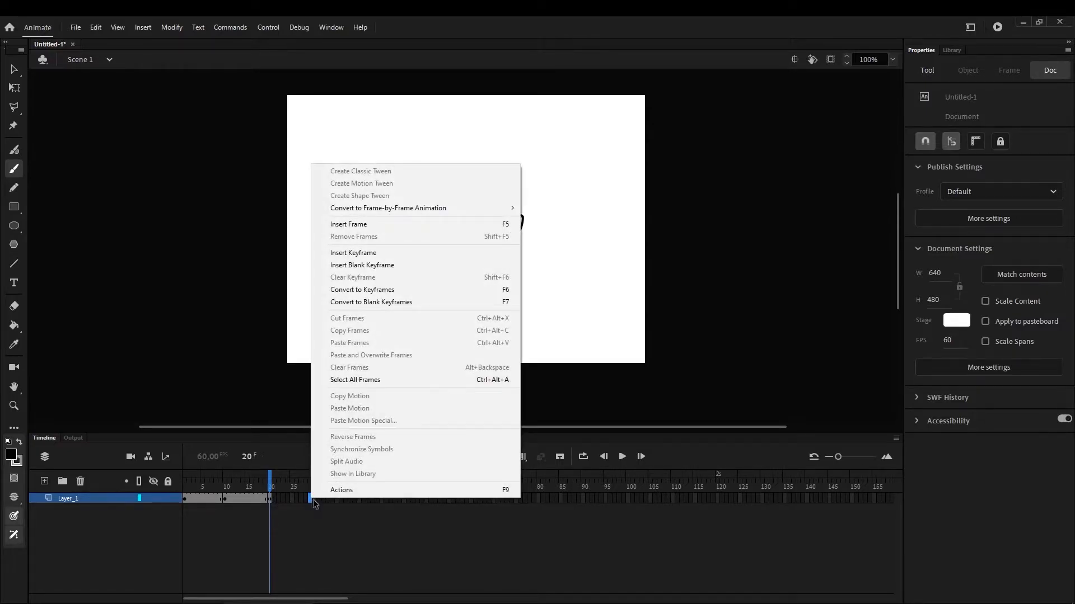
click(368, 228)
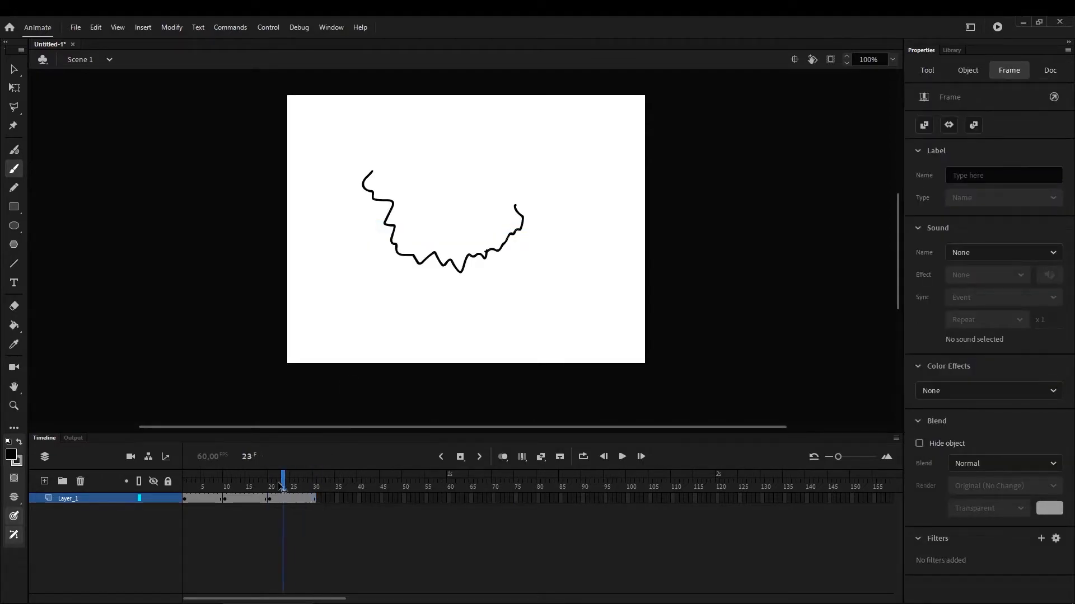
mouse_move(270, 497)
mouse_down()
mouse_move(322, 496)
mouse_move(187, 515)
mouse_move(317, 500)
mouse_up()
right_click(318, 501)
click(398, 302)
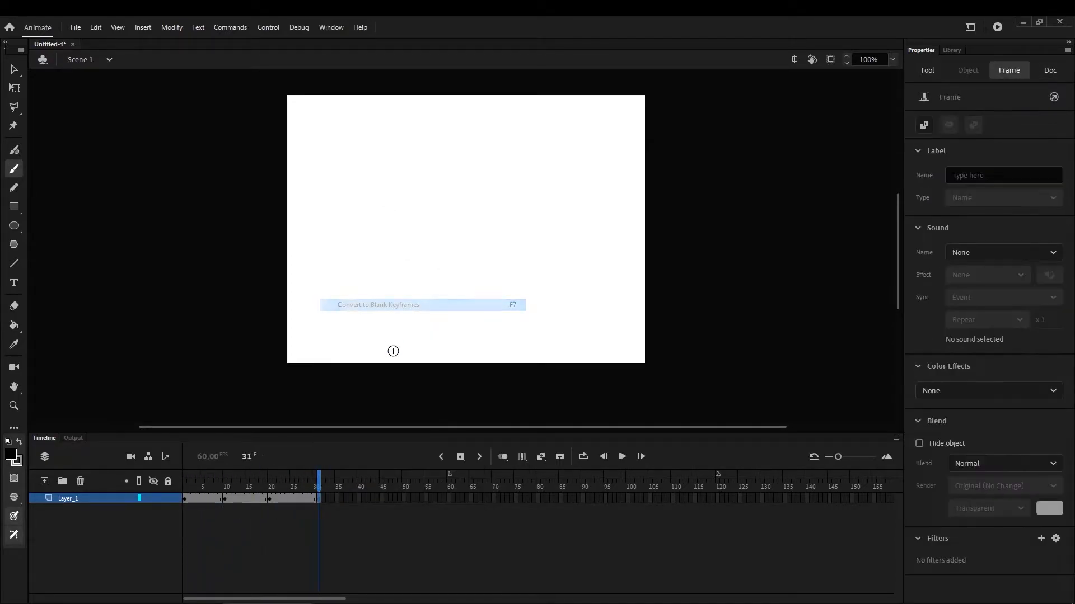
key(ctrl+z)
Insert a keyframe at frame 31 and continue the wavy outline up and over to the top of the shape
right_click(316, 499)
right_click(319, 500)
click(362, 253)
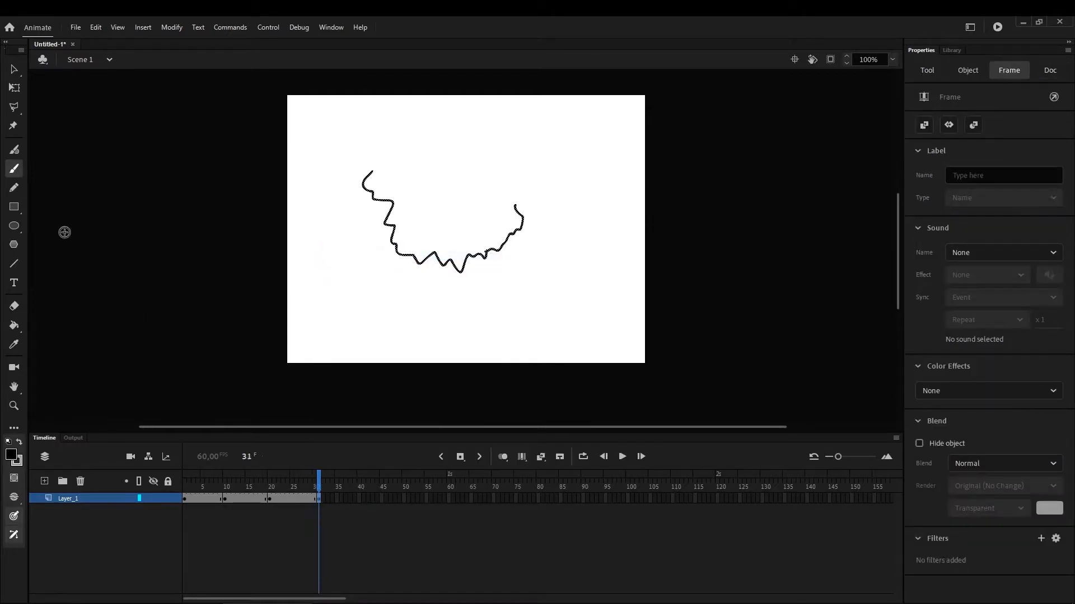
mouse_move(514, 206)
mouse_down()
mouse_move(521, 177)
mouse_move(458, 137)
mouse_up()
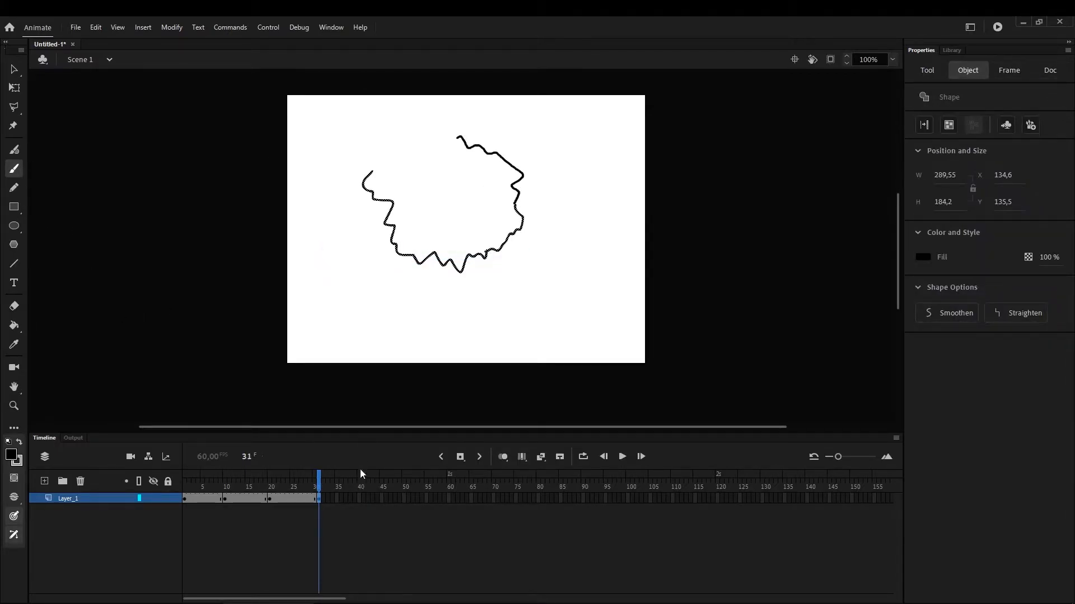
Insert a keyframe at frame 40 and paint the remaining upper-left part of the wavy outline to close the shape
right_click(361, 502)
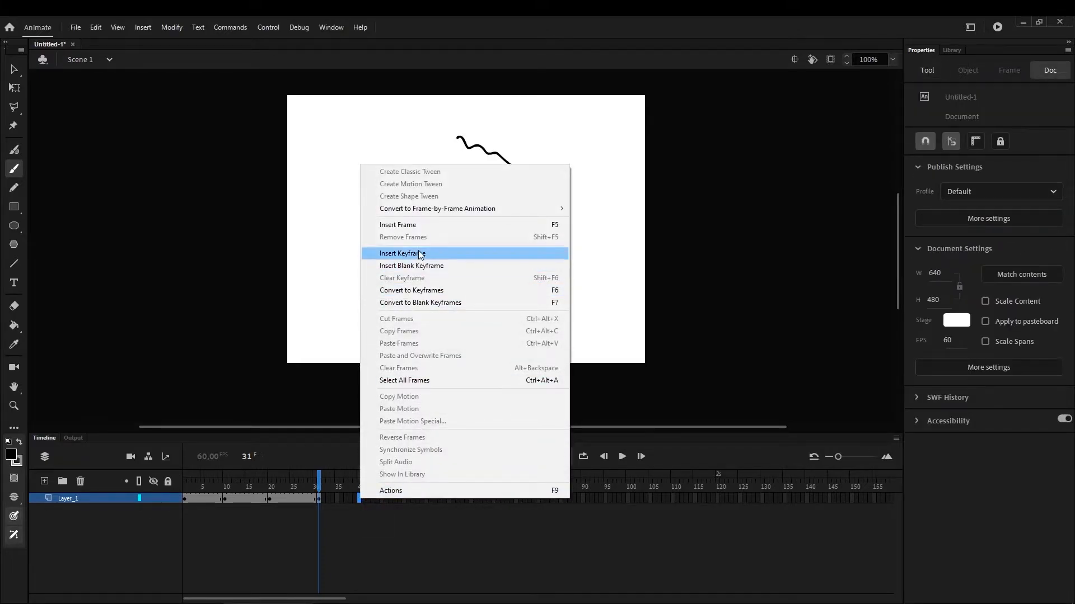
click(387, 254)
drag(456, 137, 437, 133)
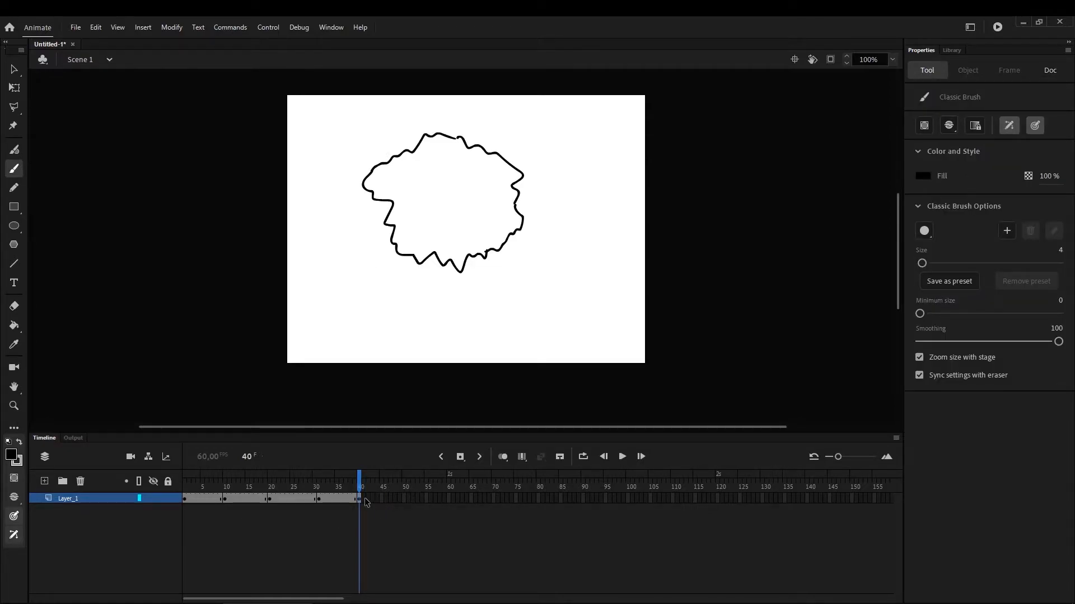
Extend the closed outline on Layer_1 with frames up to frame 50 and return the playhead to frame 1
right_click(404, 498)
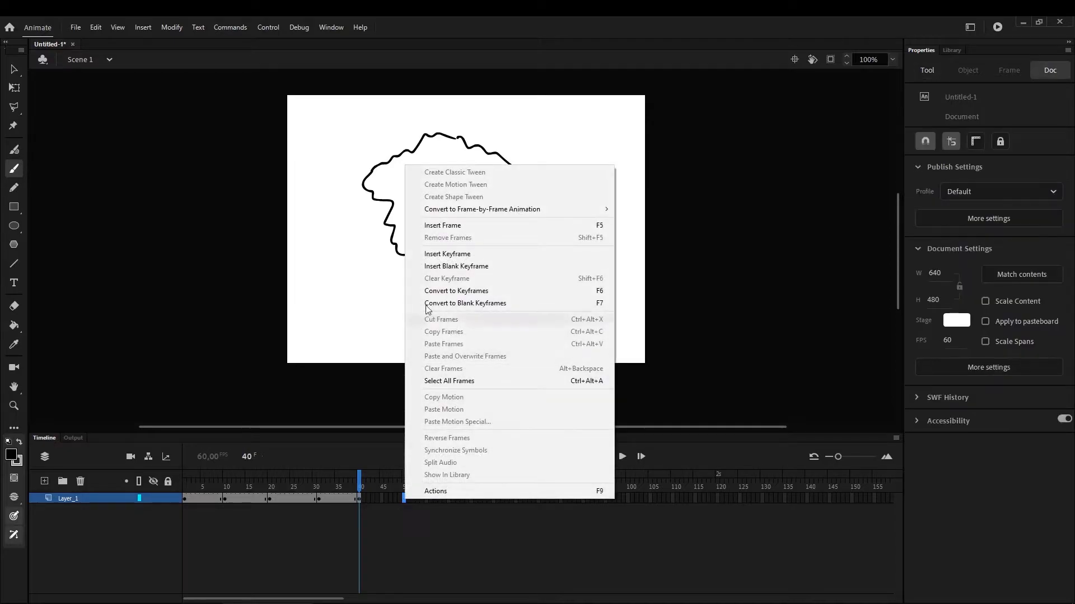
click(457, 222)
mouse_move(398, 488)
mouse_down()
mouse_move(227, 537)
mouse_move(139, 546)
mouse_move(386, 529)
mouse_move(182, 536)
mouse_move(239, 519)
mouse_move(361, 518)
mouse_move(338, 512)
mouse_move(166, 524)
mouse_move(380, 499)
mouse_move(363, 515)
mouse_move(194, 526)
mouse_move(400, 523)
mouse_move(180, 534)
mouse_up()
click(273, 554)
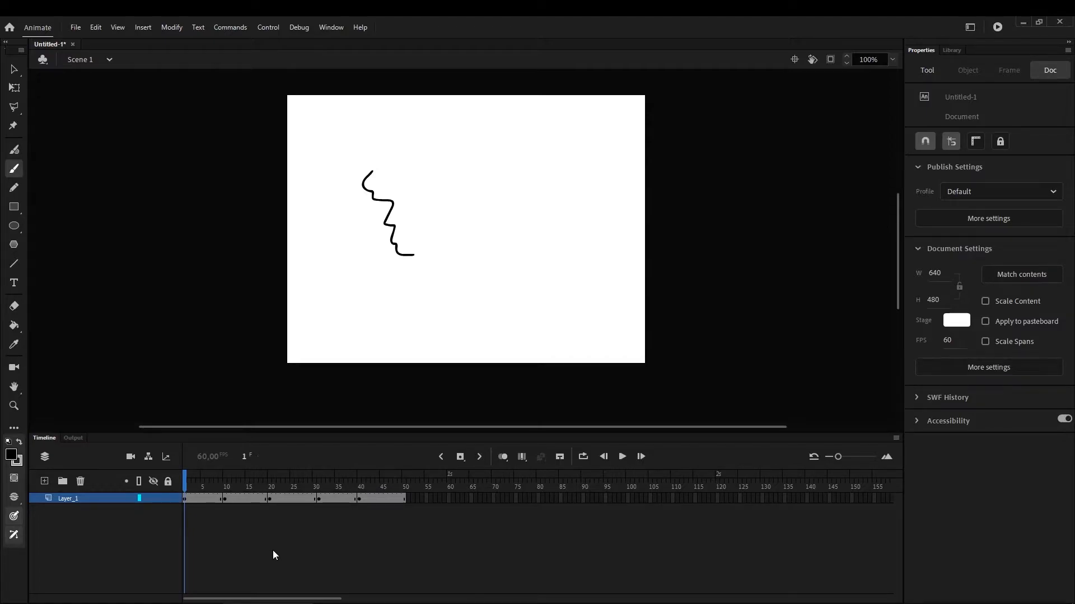
Preview the drawing animation as a test movie, close the preview, and play it on the timeline
key(ctrl+Return)
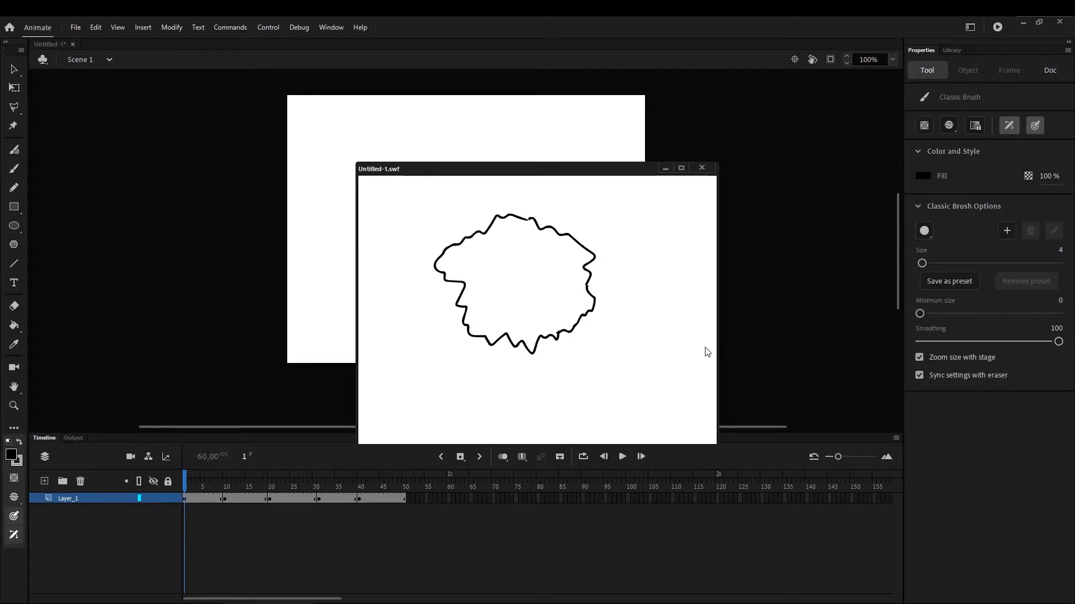
click(702, 169)
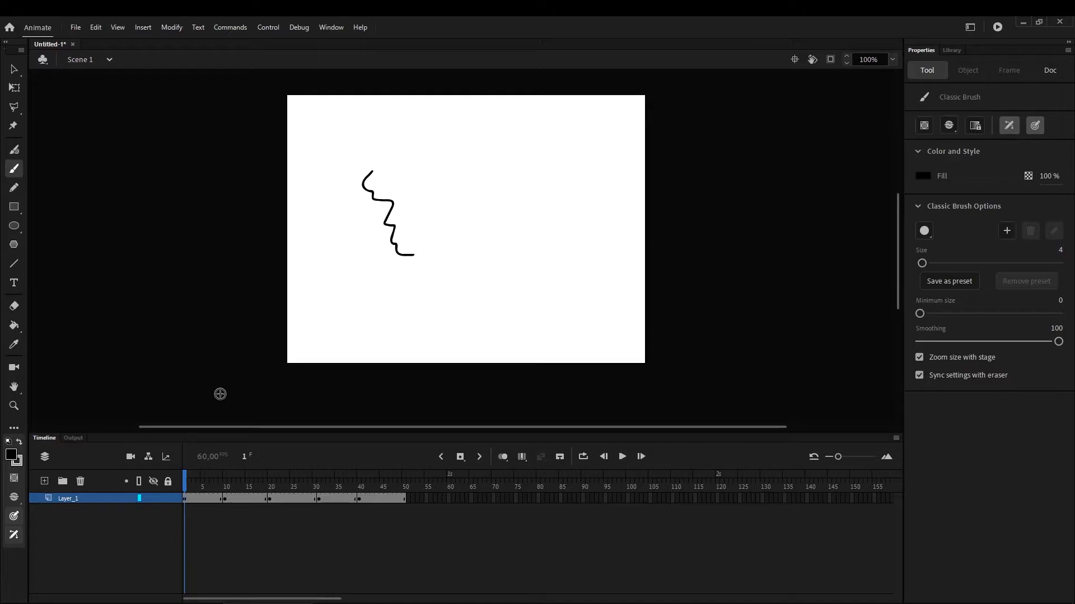
key(Return)
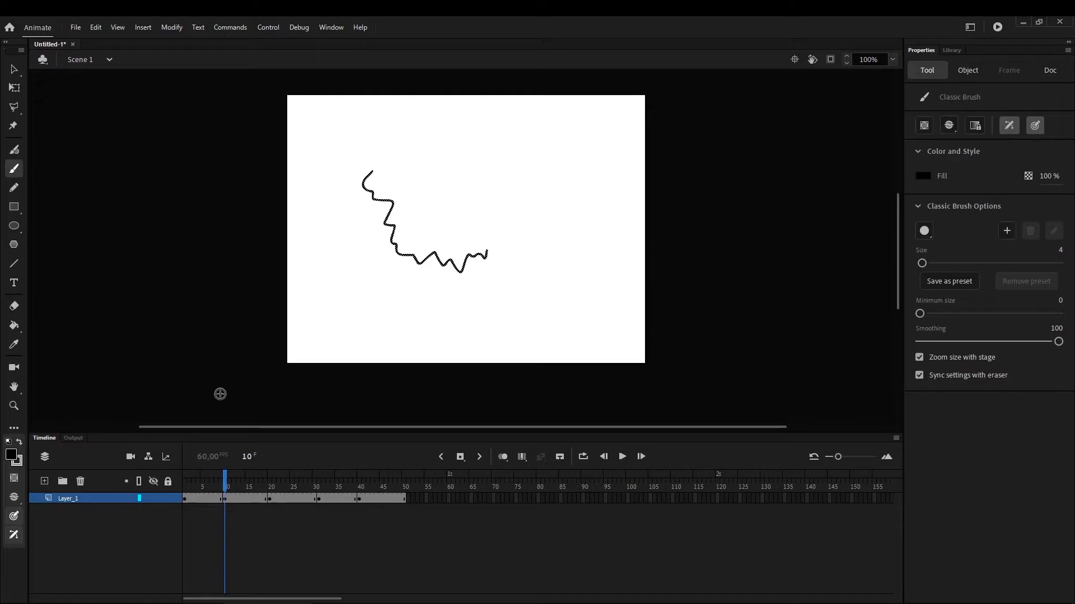
Try to resize only the frame 10 drawing with the Free Transform tool, and undo the change
click(15, 69)
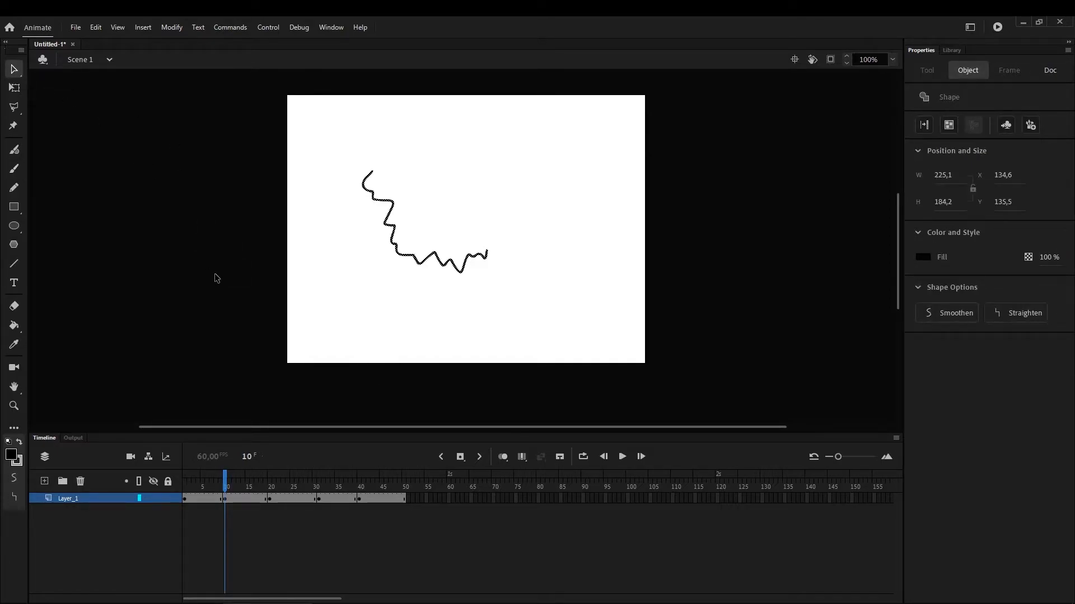
key(q)
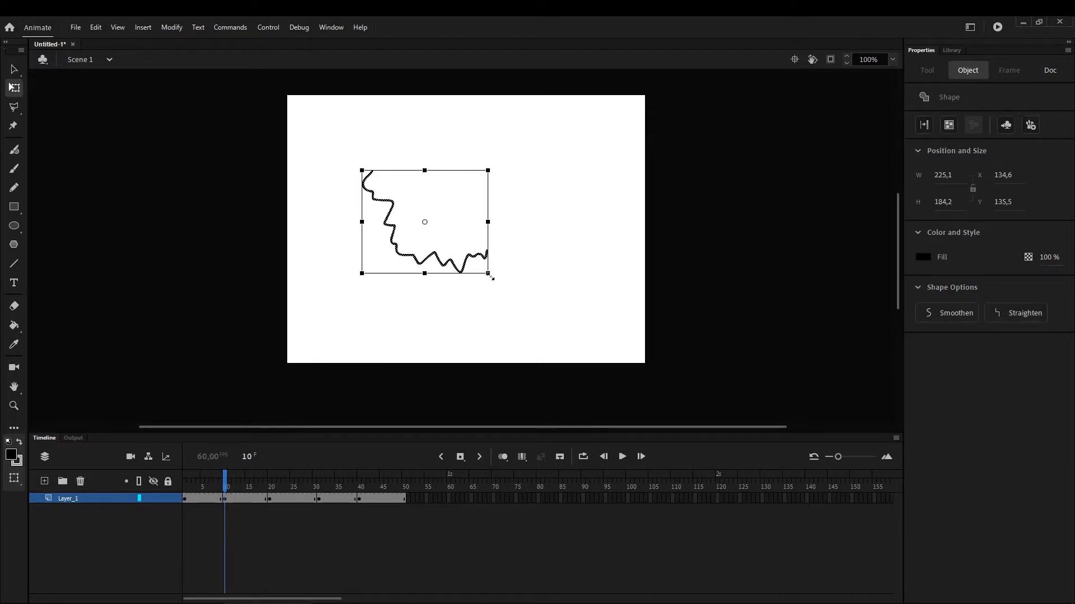
mouse_move(491, 277)
mouse_down()
mouse_move(477, 232)
mouse_move(434, 291)
mouse_move(519, 270)
mouse_move(490, 208)
mouse_move(453, 289)
mouse_move(531, 238)
mouse_move(503, 292)
mouse_move(492, 259)
mouse_up()
key(ctrl+z)
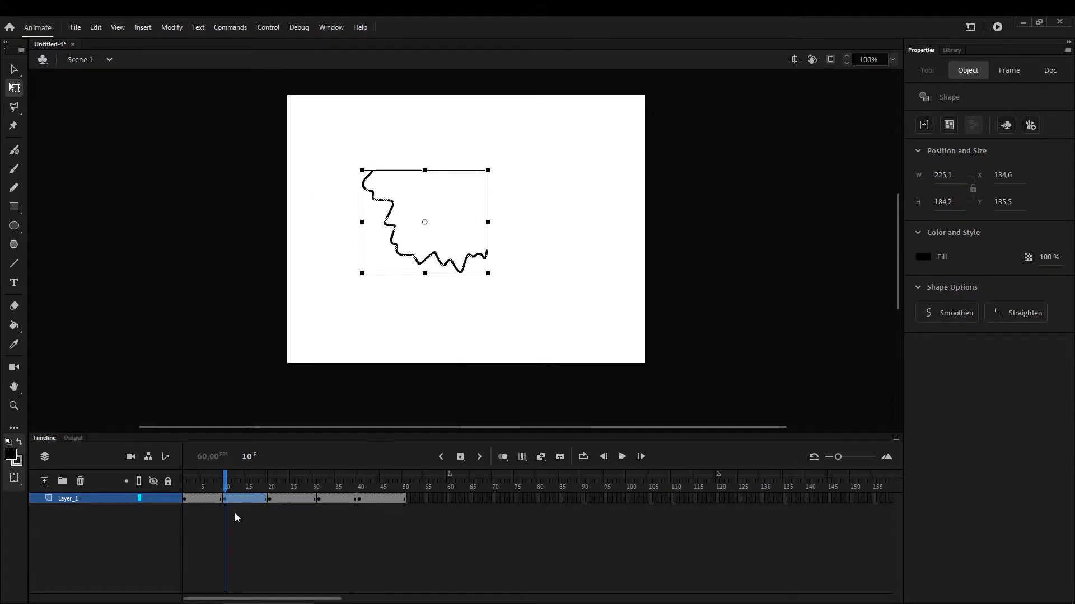
Try to shrink the frame 1 drawing to about 56 by 91 px and move it toward the stage's lower-left corner, and undo it
mouse_move(251, 479)
mouse_down()
mouse_move(184, 486)
mouse_move(391, 485)
mouse_move(188, 507)
mouse_move(378, 478)
mouse_move(217, 492)
mouse_move(378, 477)
mouse_move(156, 522)
mouse_up()
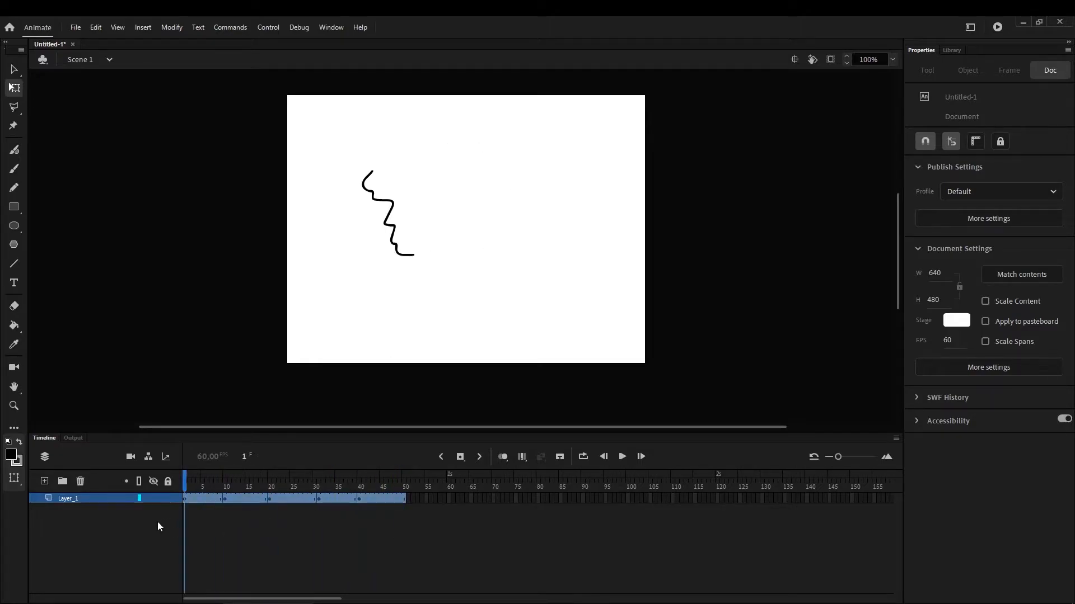
mouse_move(361, 169)
mouse_down()
mouse_move(323, 246)
mouse_move(335, 271)
mouse_up()
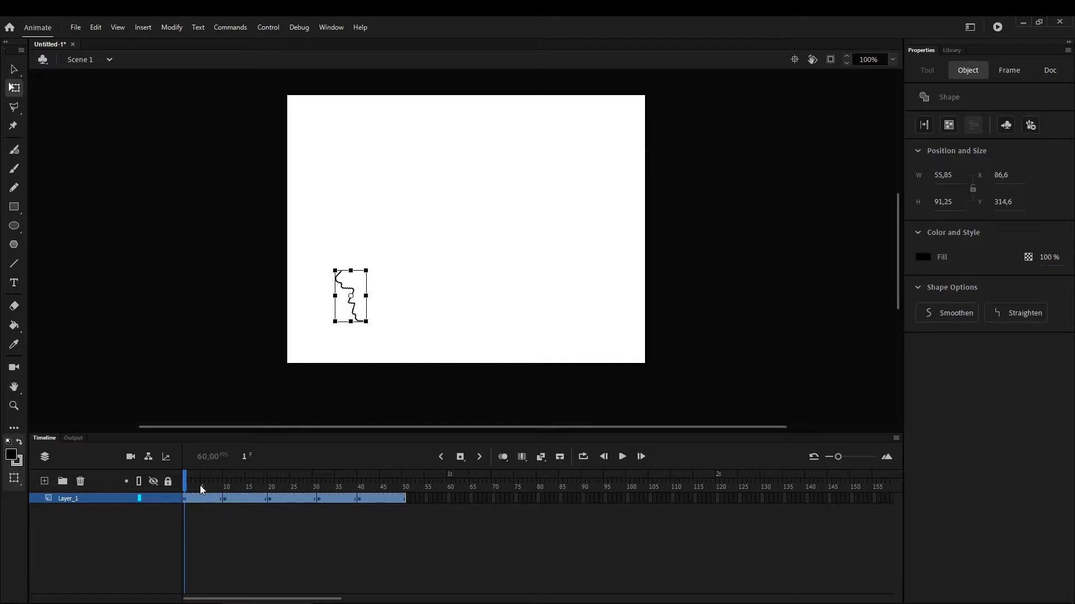
click(188, 493)
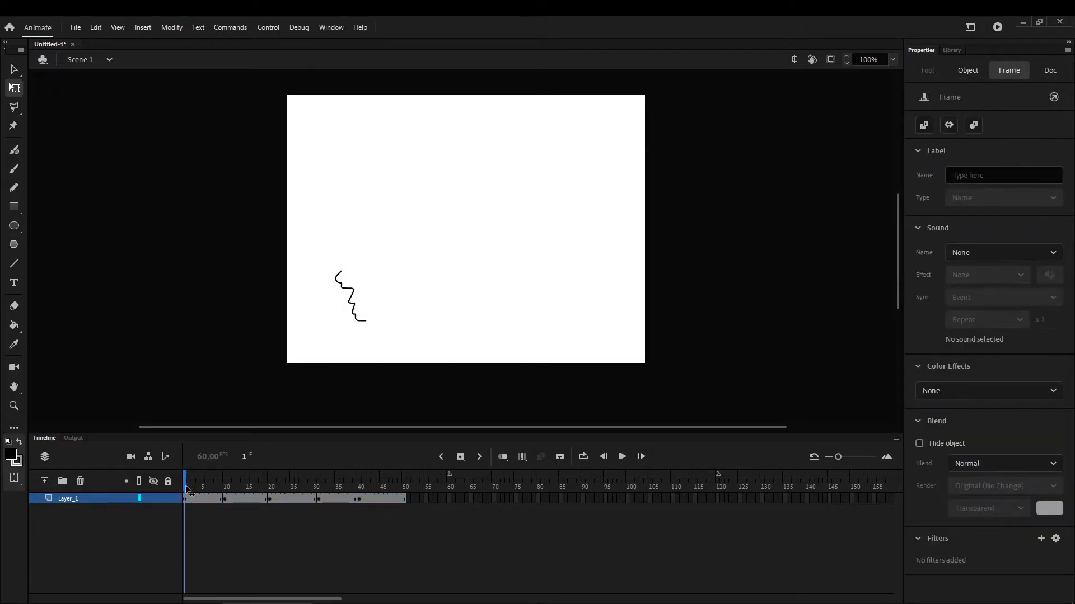
mouse_move(187, 490)
mouse_down()
mouse_move(393, 487)
mouse_move(327, 485)
mouse_move(231, 505)
mouse_move(196, 486)
mouse_move(376, 472)
mouse_move(181, 509)
mouse_up()
key(ctrl+z)
key(ctrl+z)
key(ctrl+z)
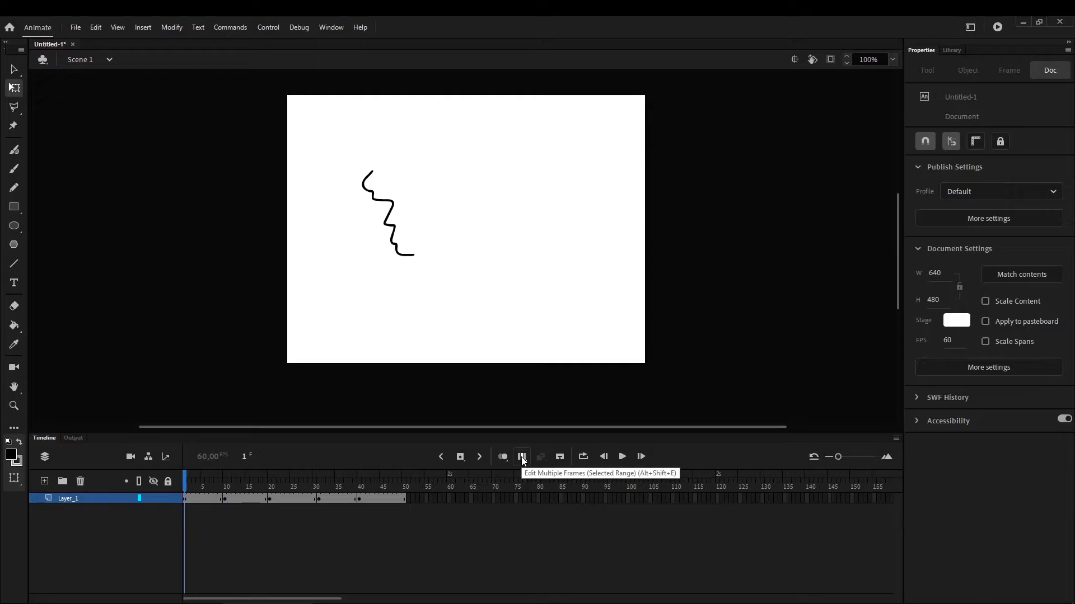
Enable Edit Multiple Frames, extend its range over frames 1 to 50, and select all of Layer_1's frames
click(522, 458)
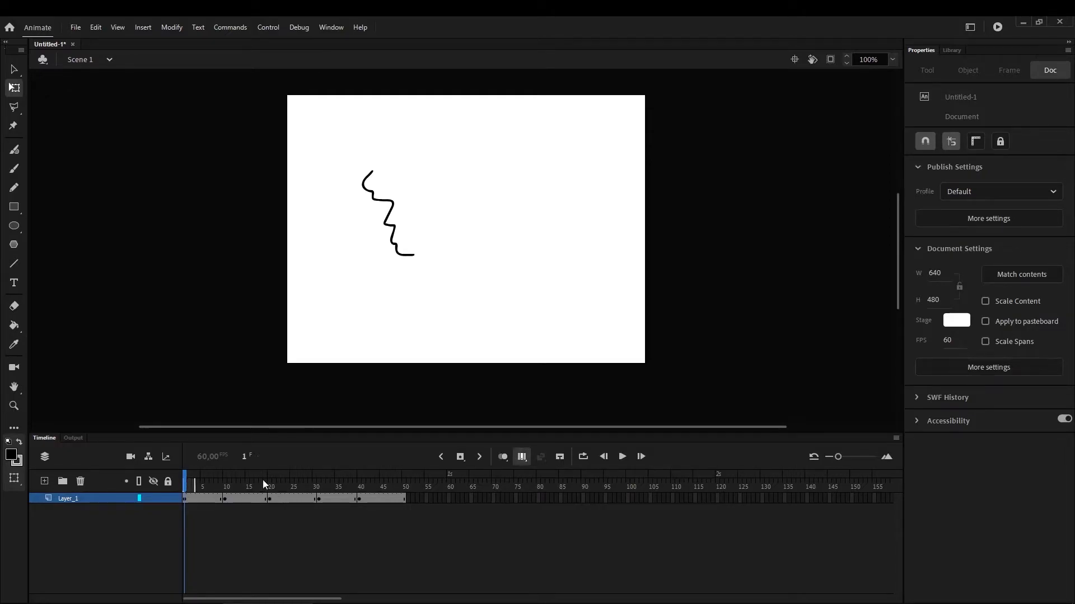
mouse_move(269, 483)
mouse_down()
mouse_move(328, 484)
mouse_move(222, 487)
mouse_up()
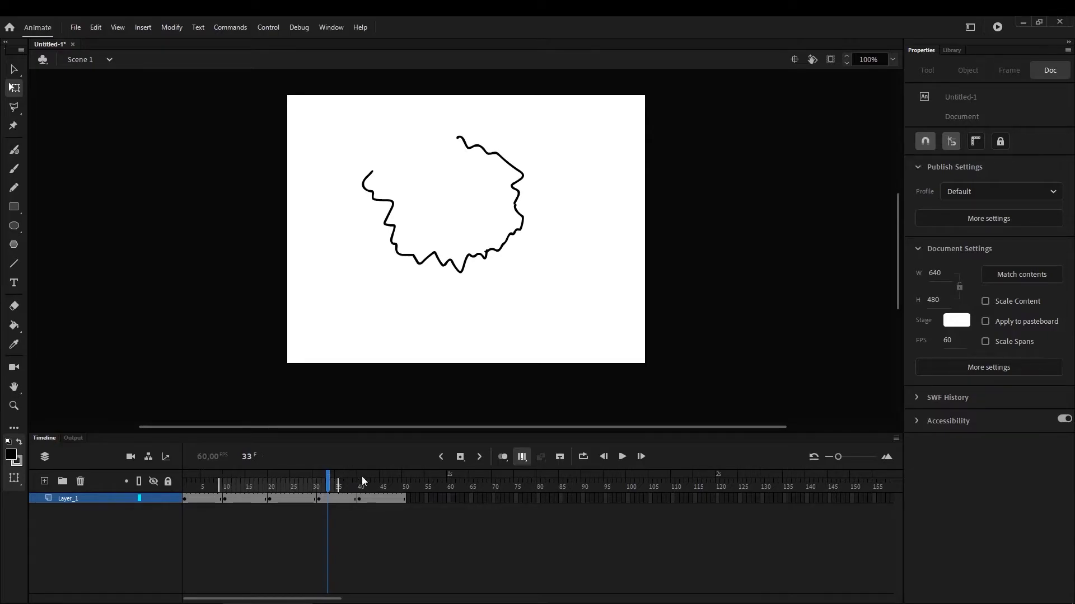
drag(359, 482, 407, 475)
mouse_move(297, 482)
mouse_down()
mouse_move(183, 482)
mouse_move(189, 499)
mouse_move(405, 496)
mouse_up()
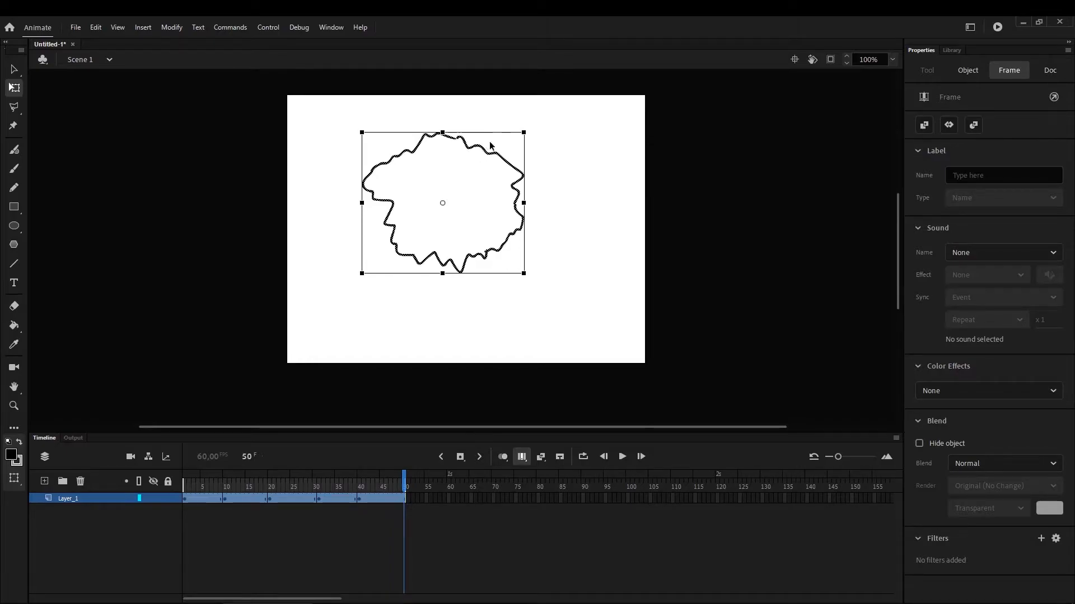
Scale all the drawings together to about 161 by 140 px, move them to the stage's left side, and disable Edit Multiple Frames
click(522, 136)
drag(521, 136, 392, 218)
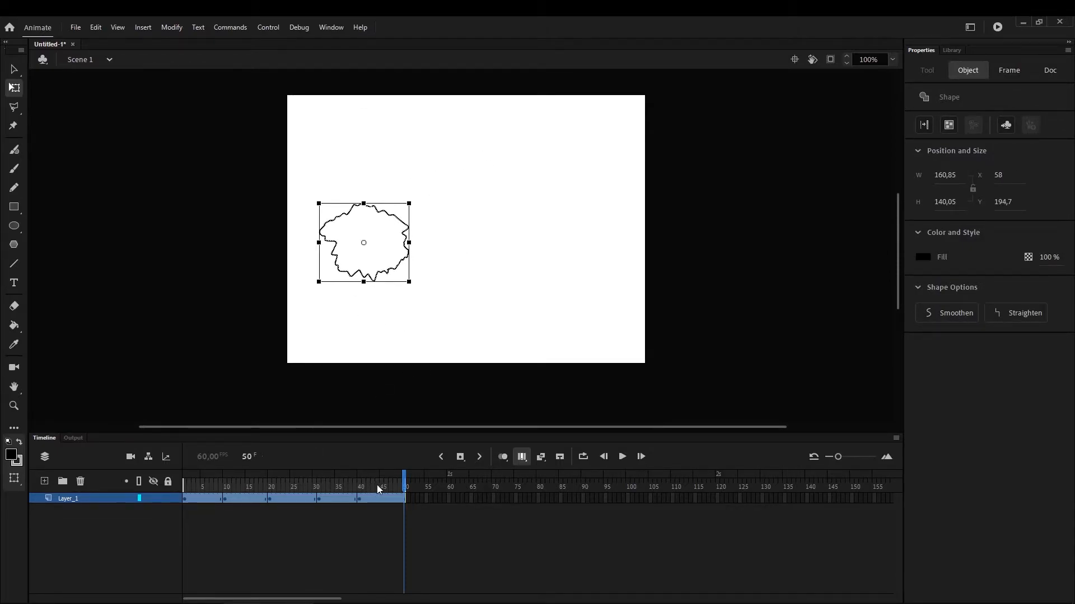
drag(385, 488, 410, 488)
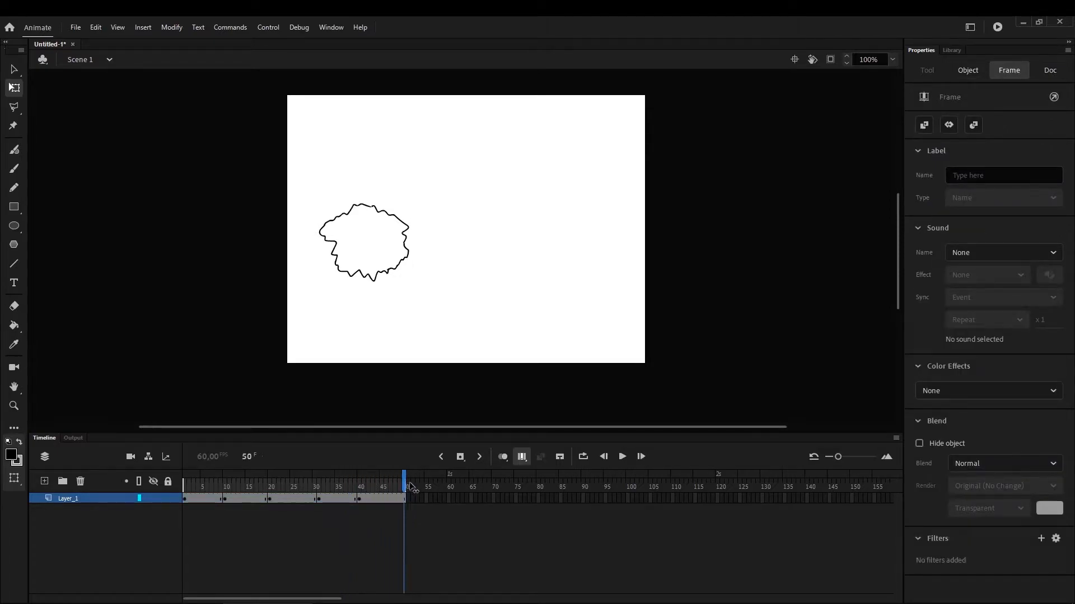
click(522, 455)
mouse_move(386, 487)
mouse_down()
mouse_move(163, 535)
mouse_move(330, 497)
mouse_move(396, 504)
mouse_move(192, 498)
mouse_move(229, 511)
mouse_move(408, 504)
mouse_move(268, 499)
mouse_move(175, 523)
mouse_up()
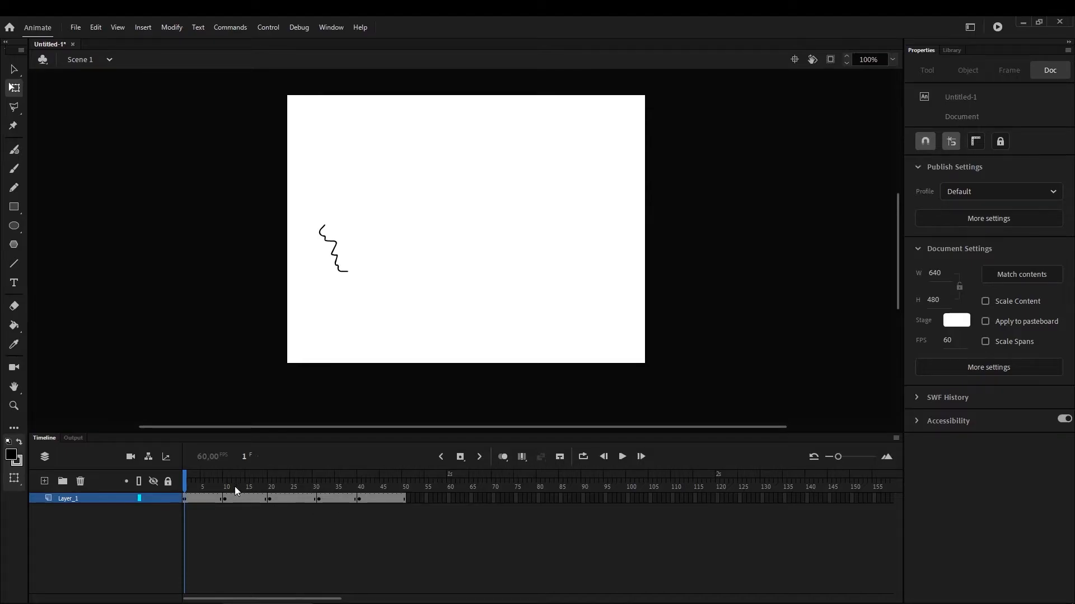
mouse_move(209, 486)
mouse_down()
mouse_move(361, 492)
mouse_move(238, 490)
mouse_up()
Clear the keyframes from frame 10 through frame 40 on Layer_1
drag(226, 499, 358, 495)
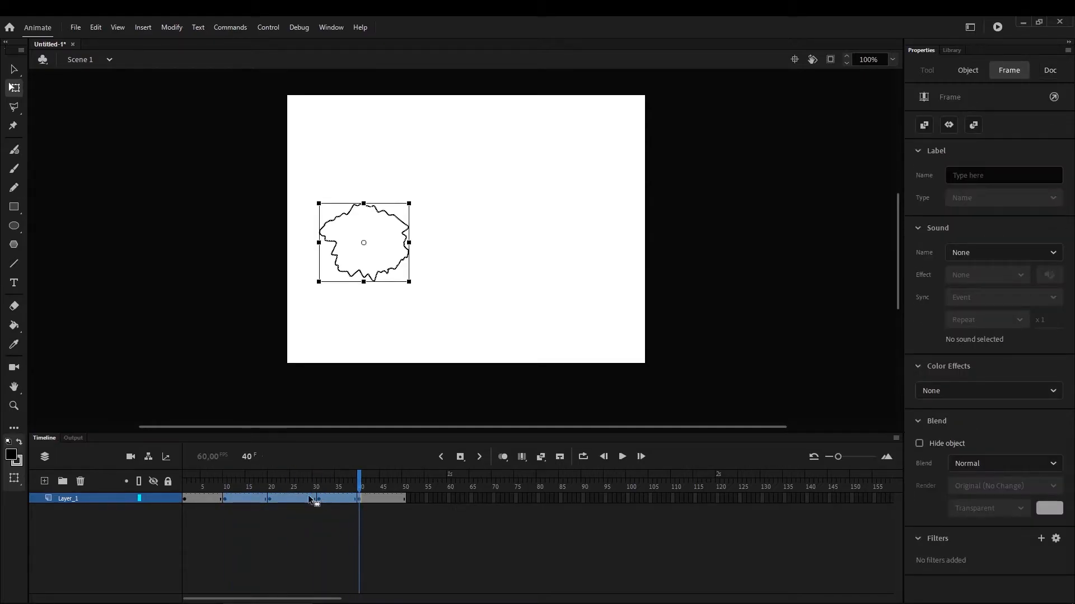
right_click(235, 496)
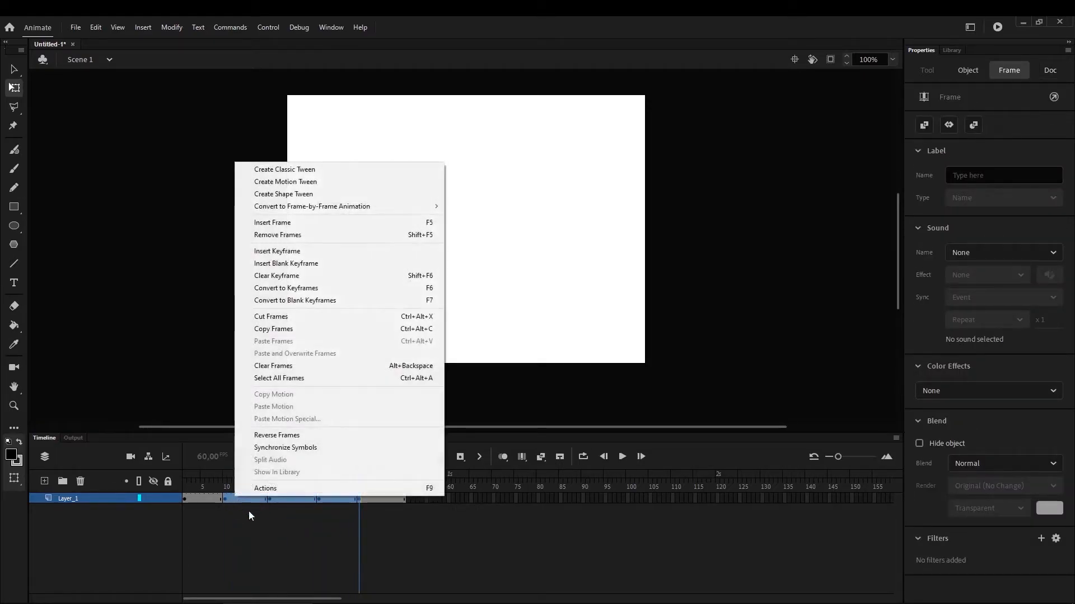
click(282, 276)
On frame 1, move the short wavy line to near the middle of the stage and deselect it
drag(319, 490, 187, 502)
drag(312, 204, 388, 304)
drag(337, 243, 438, 215)
click(523, 345)
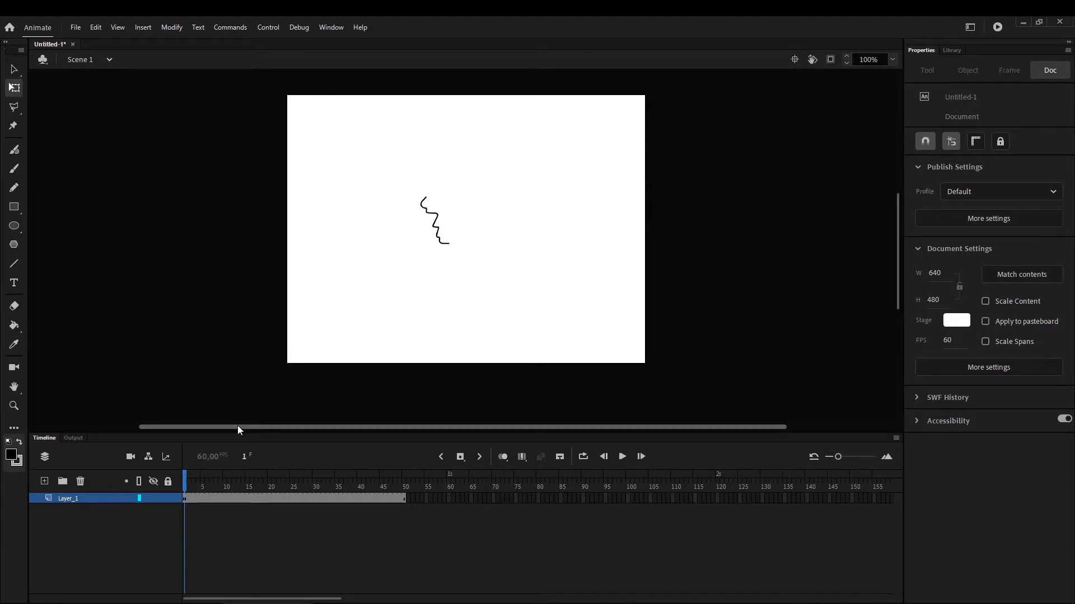
Create a classic tween from frame 1 on Layer_1 and insert a keyframe at frame 50
right_click(185, 499)
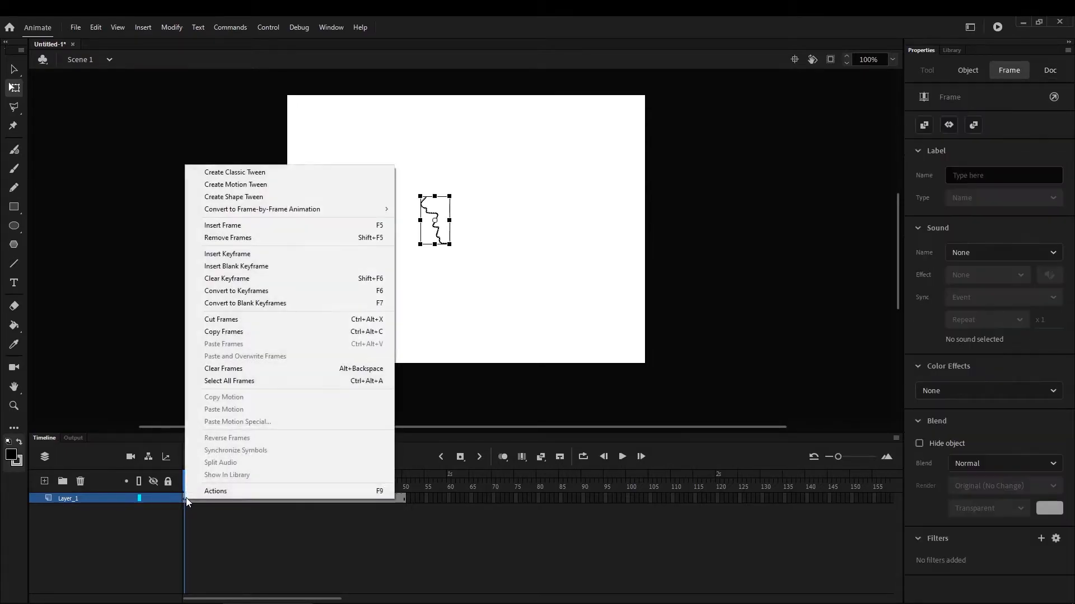
click(283, 173)
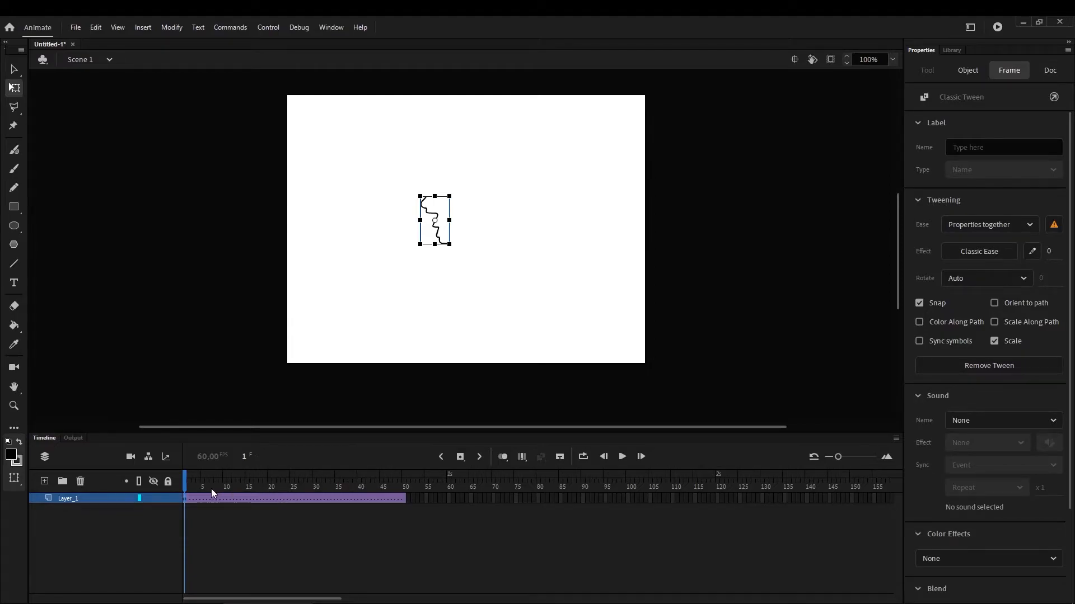
drag(211, 486, 405, 499)
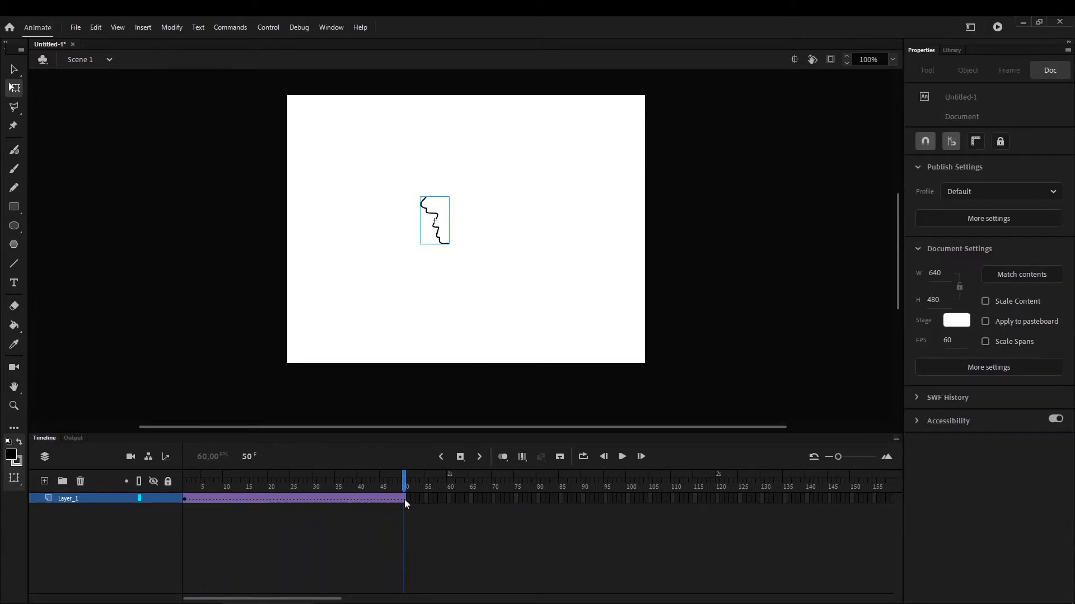
right_click(404, 499)
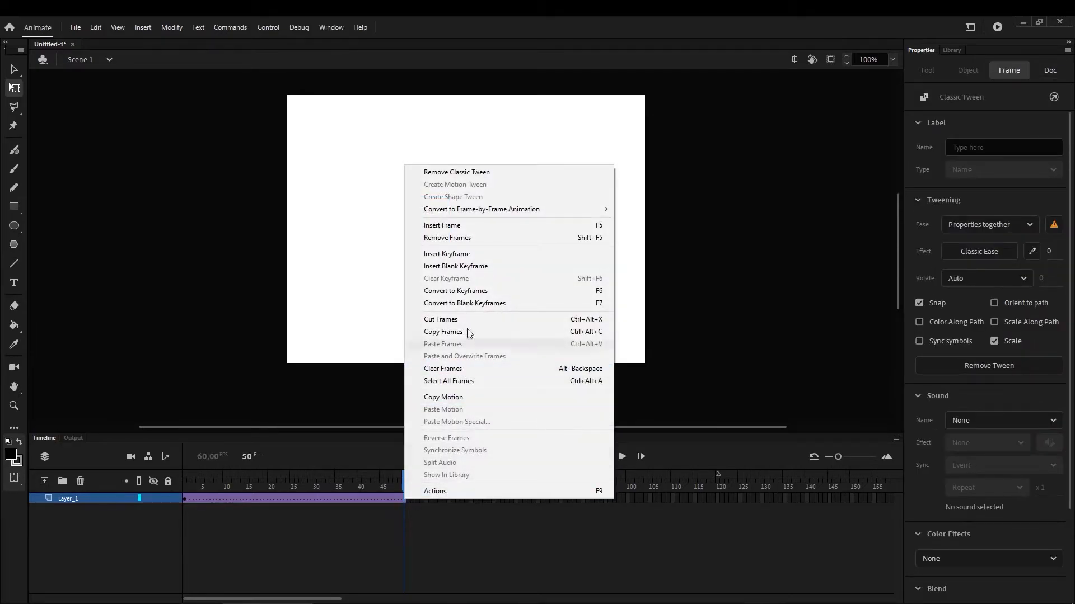
click(468, 254)
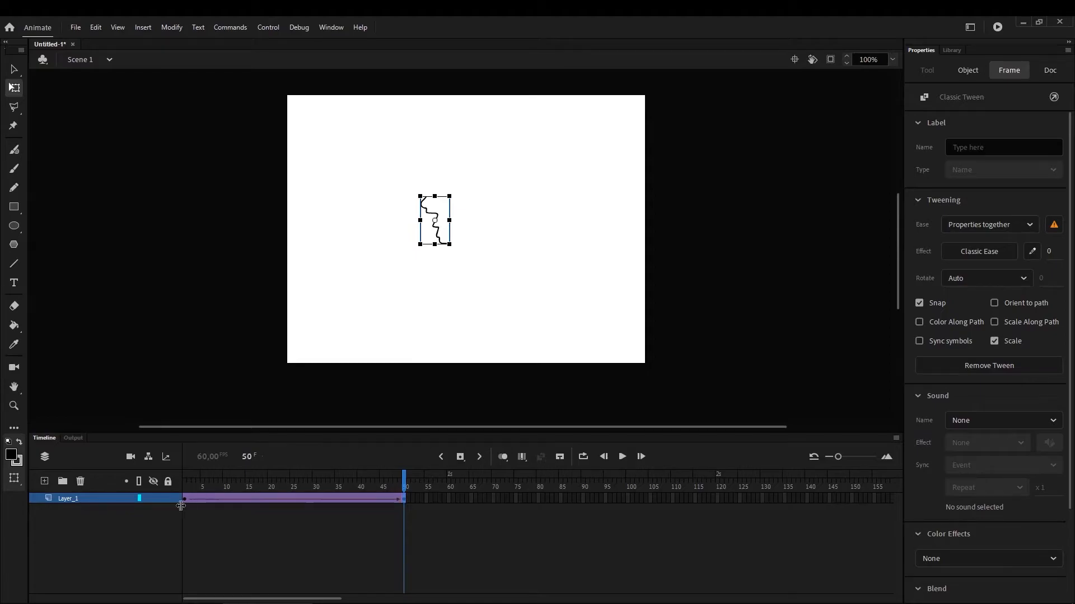
Play the classic tween from frame 1 on the timeline and return the playhead to the start
key(Return)
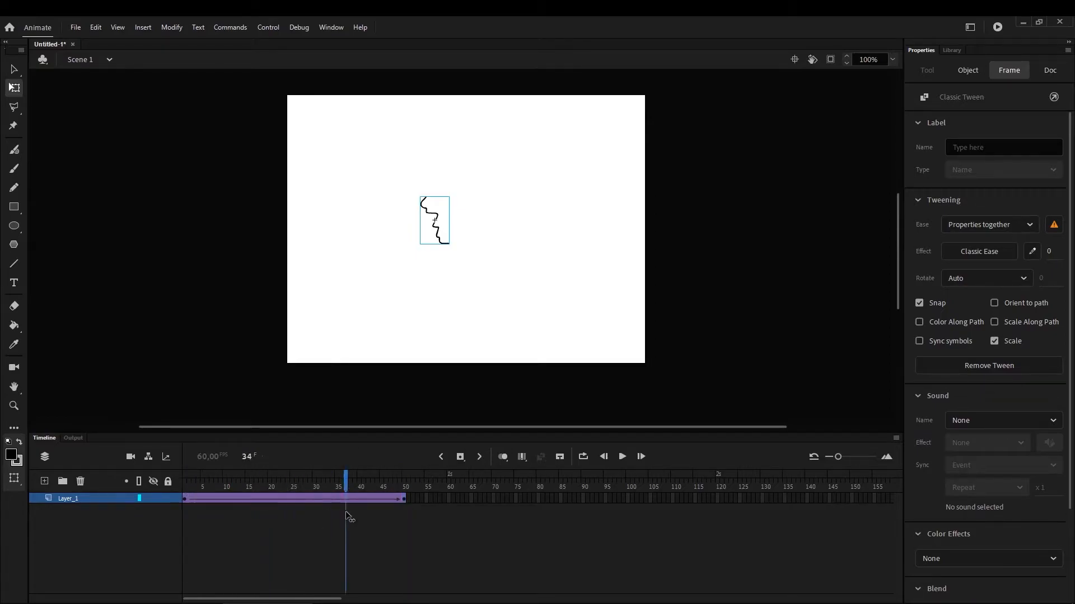
click(205, 493)
click(182, 490)
key(Return)
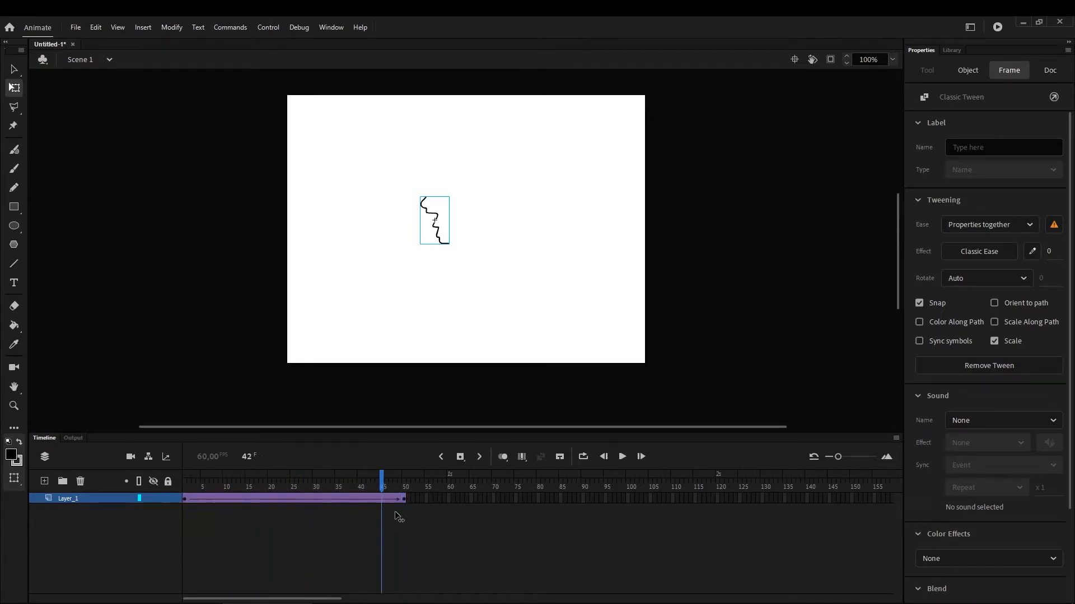
click(242, 513)
drag(224, 492, 173, 490)
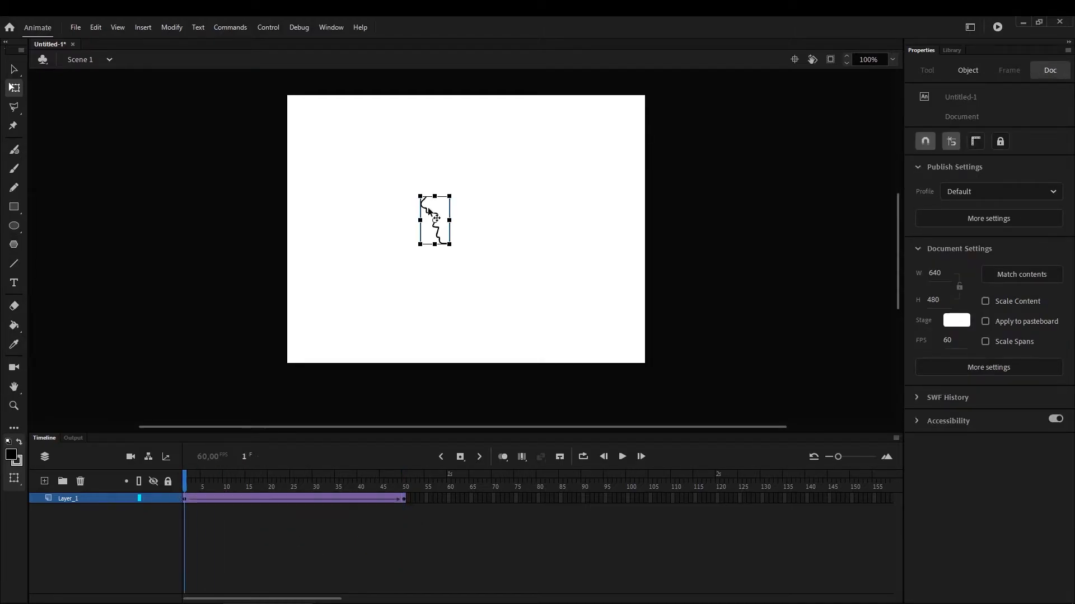
At frame 50, move the wavy line horizontally toward the stage's right side, to about X 499
drag(196, 486, 405, 499)
click(405, 499)
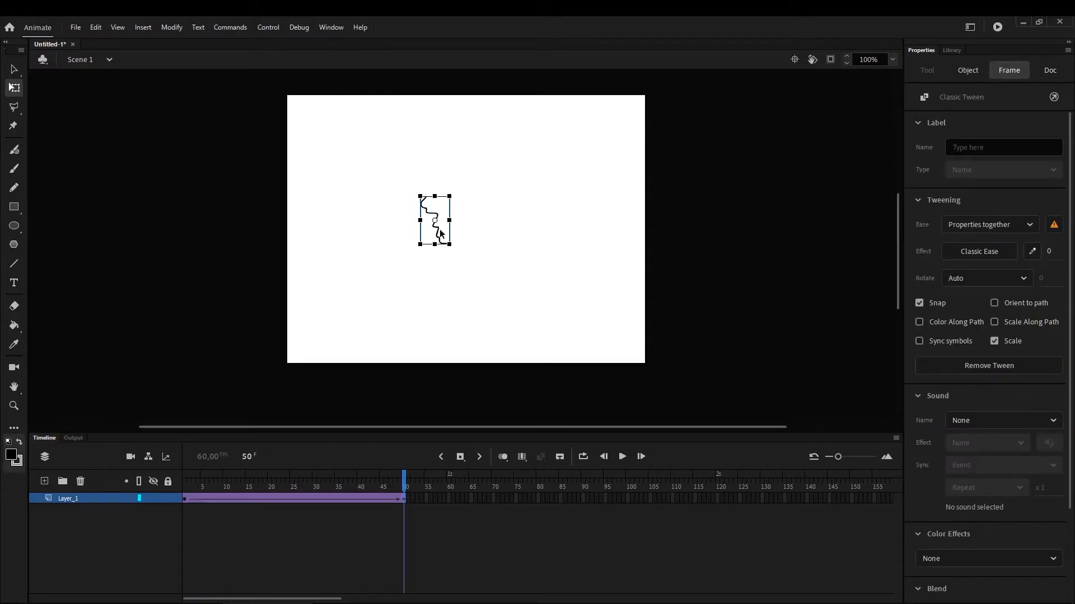
drag(435, 214, 564, 217)
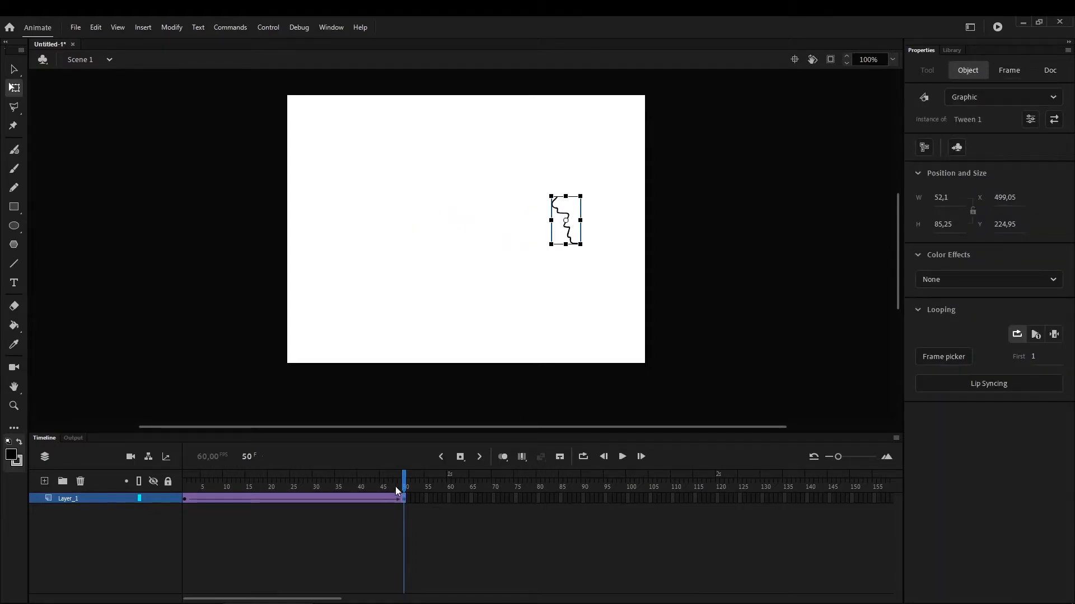
drag(400, 490, 419, 516)
click(421, 518)
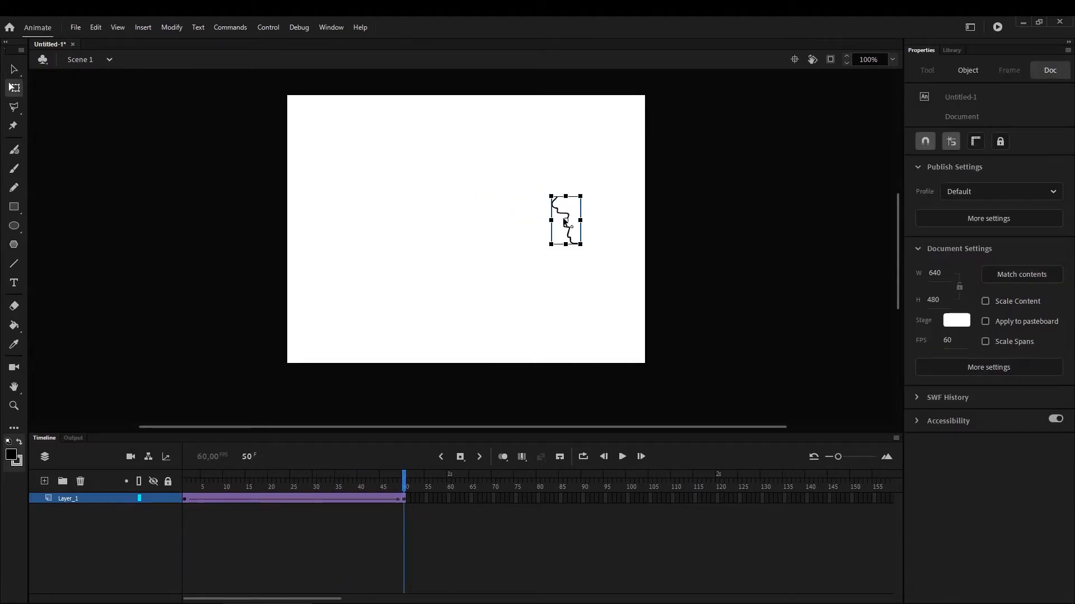
Copy the keyframe at frame 1 to frame 100 on Layer_1 and preview the back-and-forth motion as a test movie
right_click(186, 500)
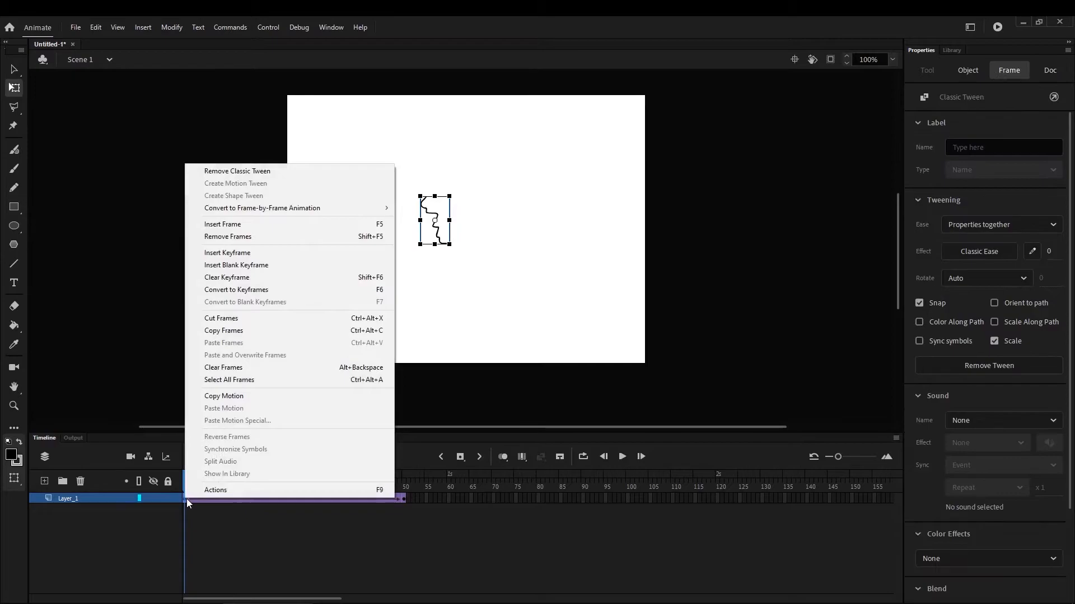
click(235, 330)
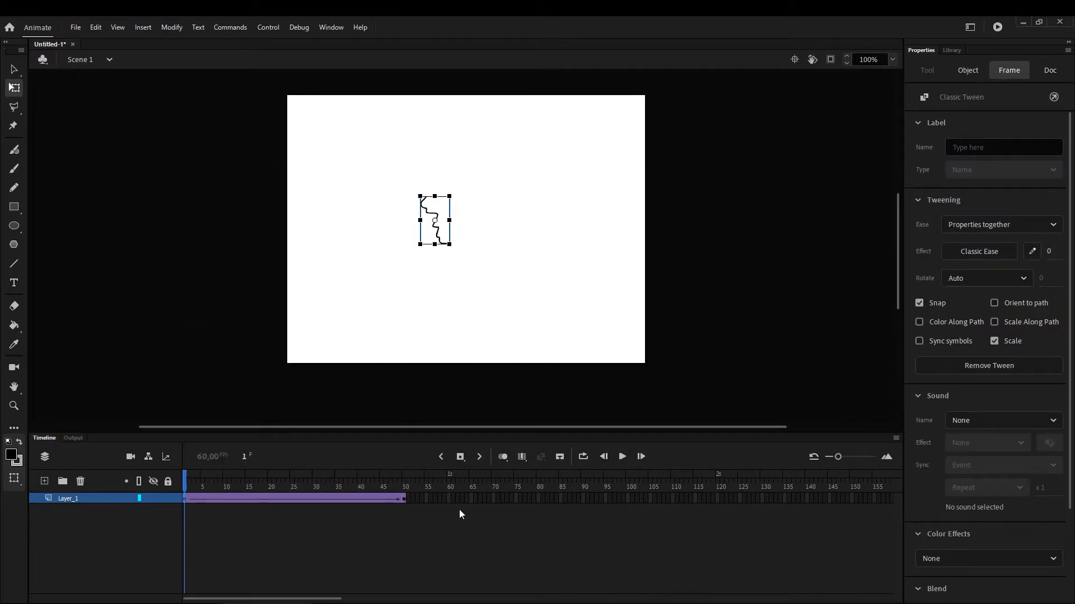
right_click(627, 495)
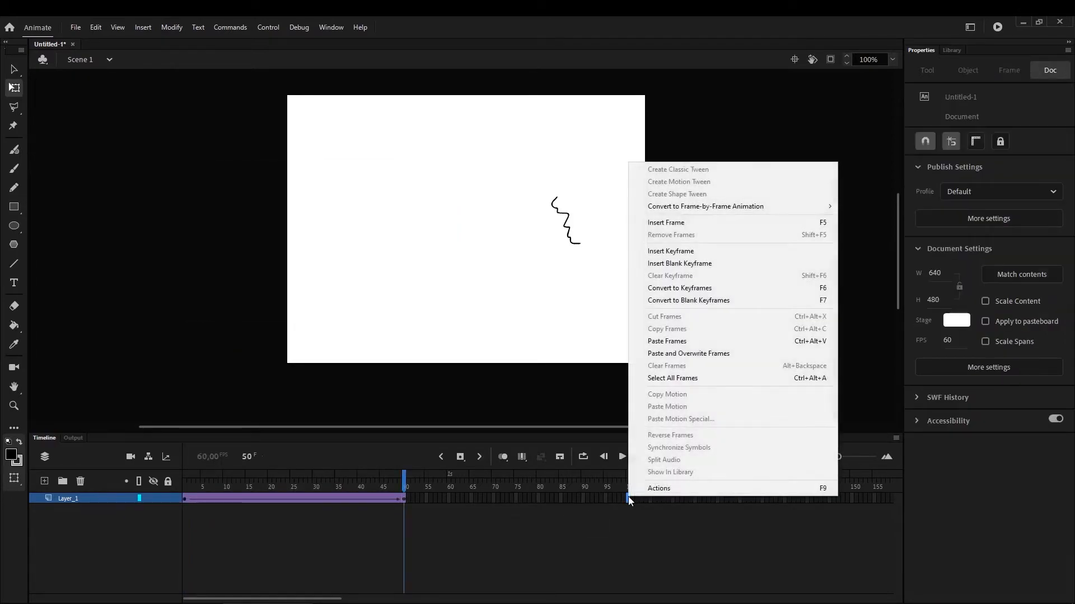
click(688, 344)
mouse_move(391, 488)
mouse_down()
mouse_move(184, 491)
mouse_move(630, 491)
mouse_move(327, 528)
mouse_move(160, 530)
mouse_move(188, 521)
mouse_move(140, 518)
mouse_up()
key(ctrl+Return)
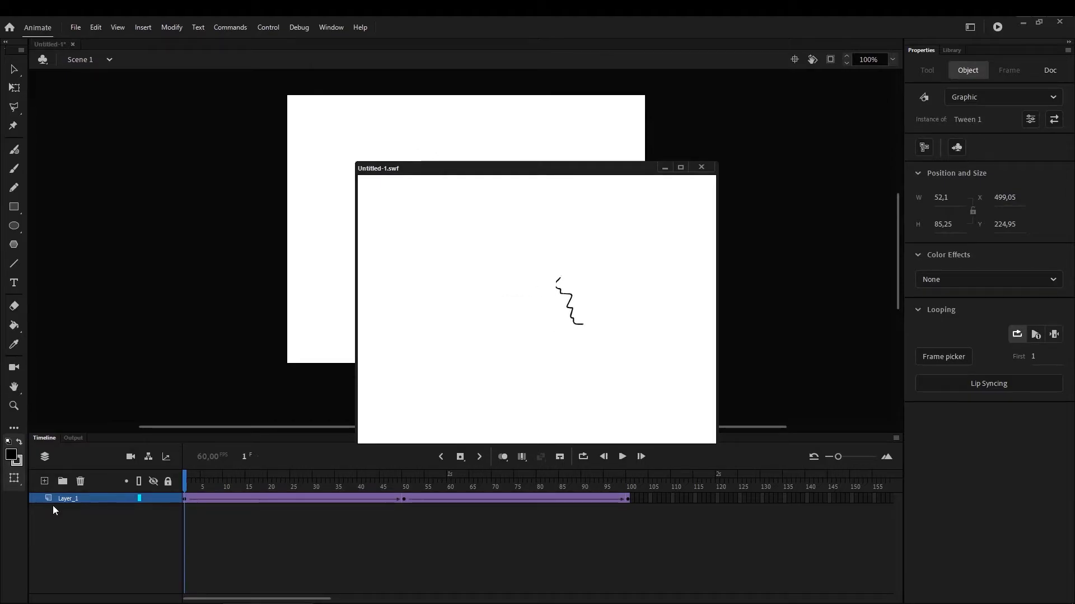
Close the test movie and scrub the timeline from frame 1 to frame 24 to review the tween's motion
click(701, 168)
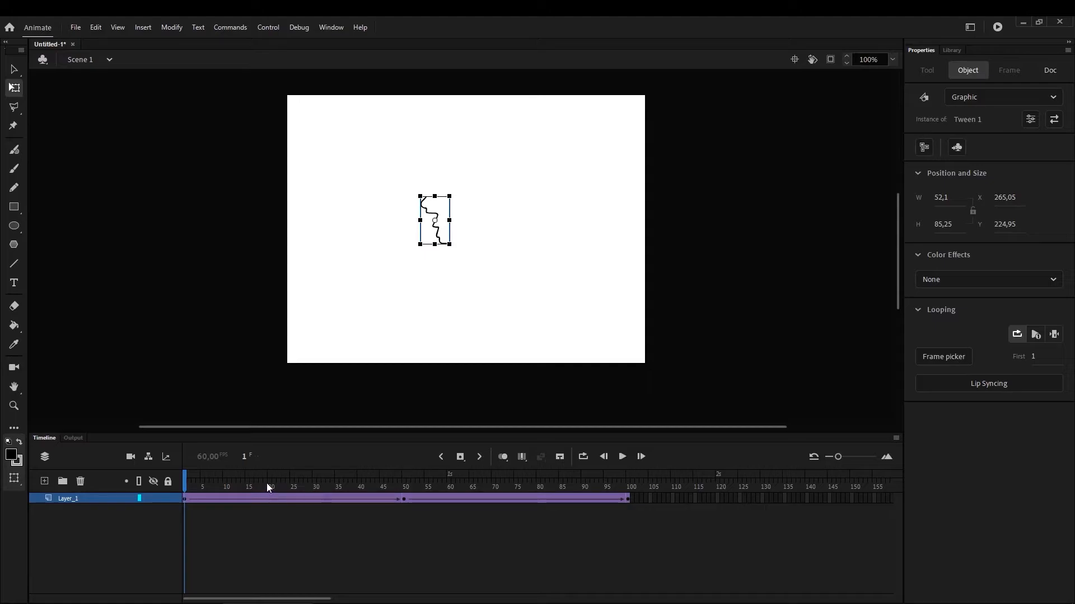
mouse_move(185, 482)
mouse_down()
mouse_move(431, 499)
mouse_move(187, 491)
mouse_up()
mouse_move(254, 492)
mouse_down()
mouse_move(522, 495)
mouse_move(274, 497)
mouse_move(289, 497)
mouse_up()
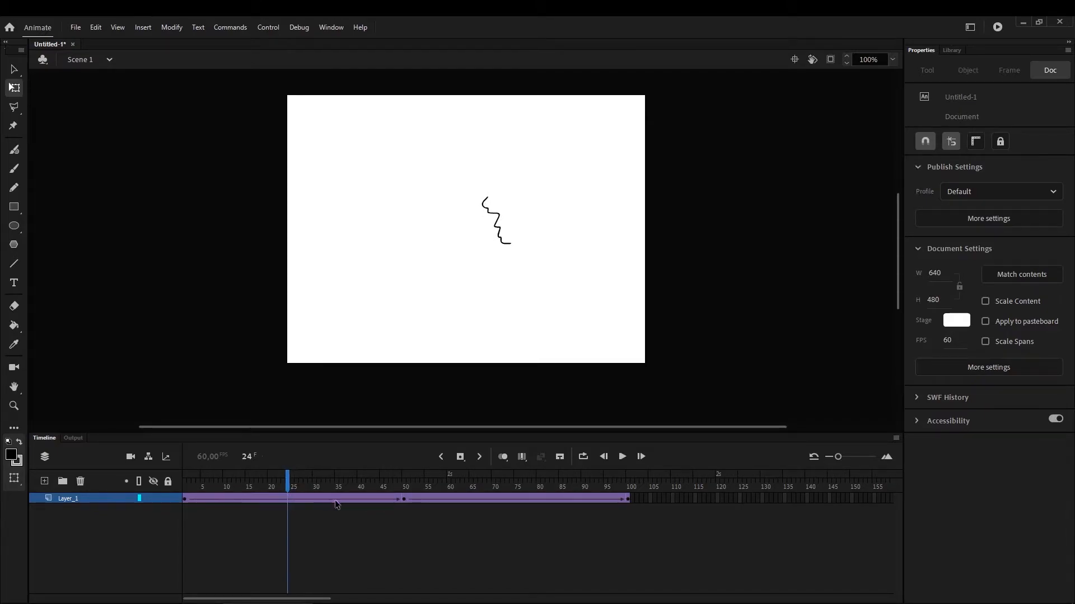
Apply a custom S-shaped ease to the classic tween between frames 1 and 50, flattening the curve at both 0% and 100%
click(274, 502)
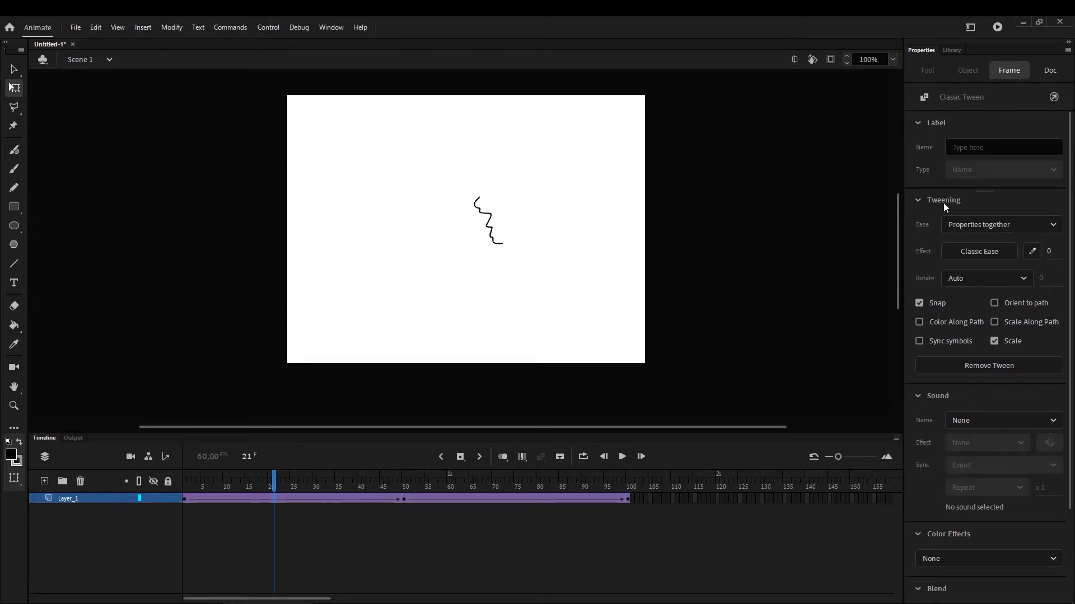
click(1033, 252)
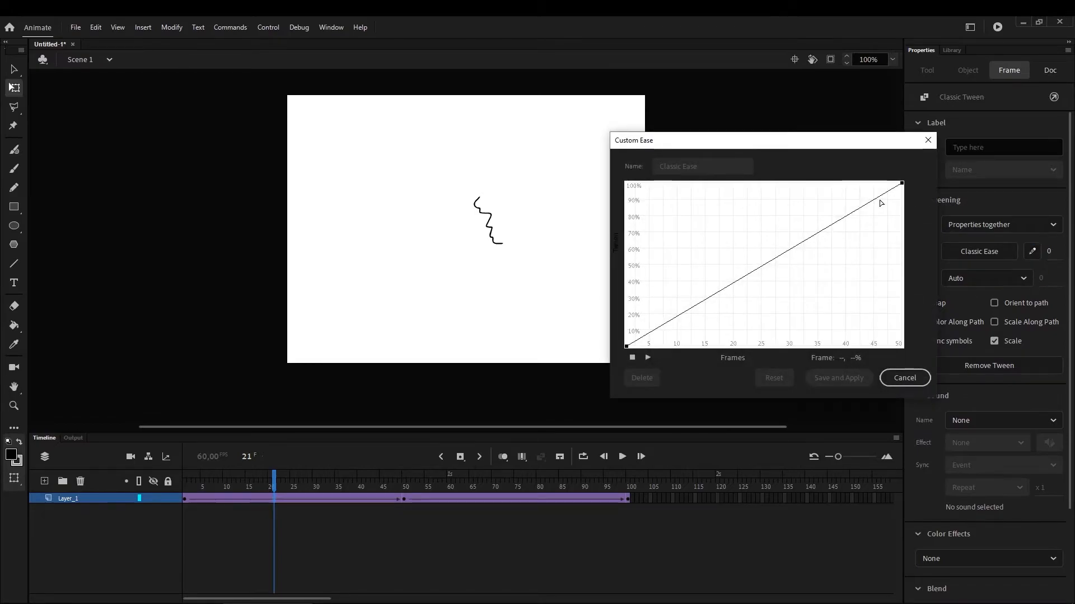
drag(847, 147, 809, 130)
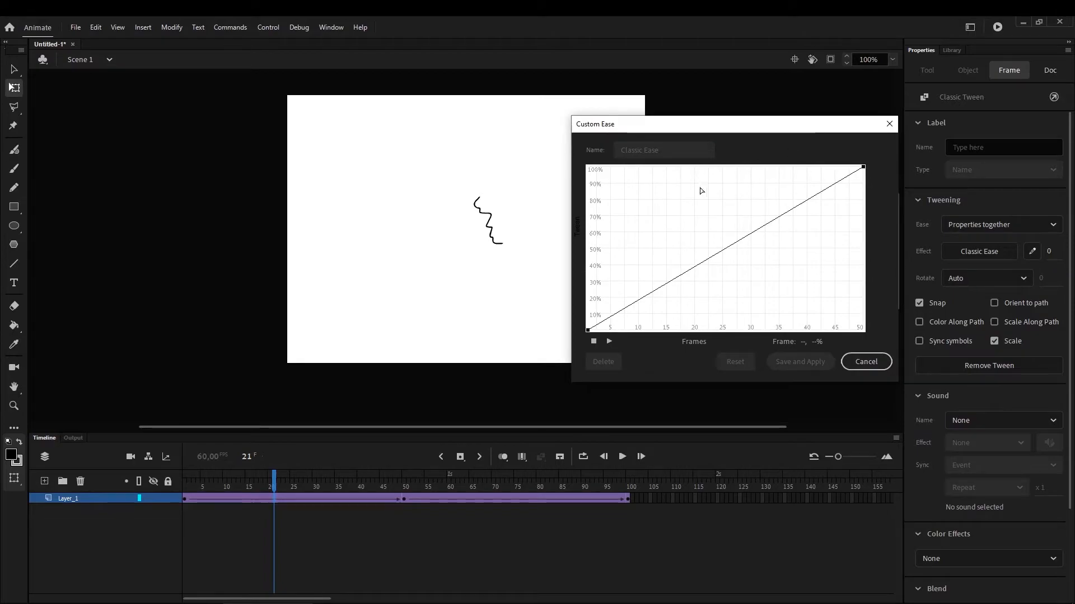
click(588, 331)
drag(682, 279, 730, 351)
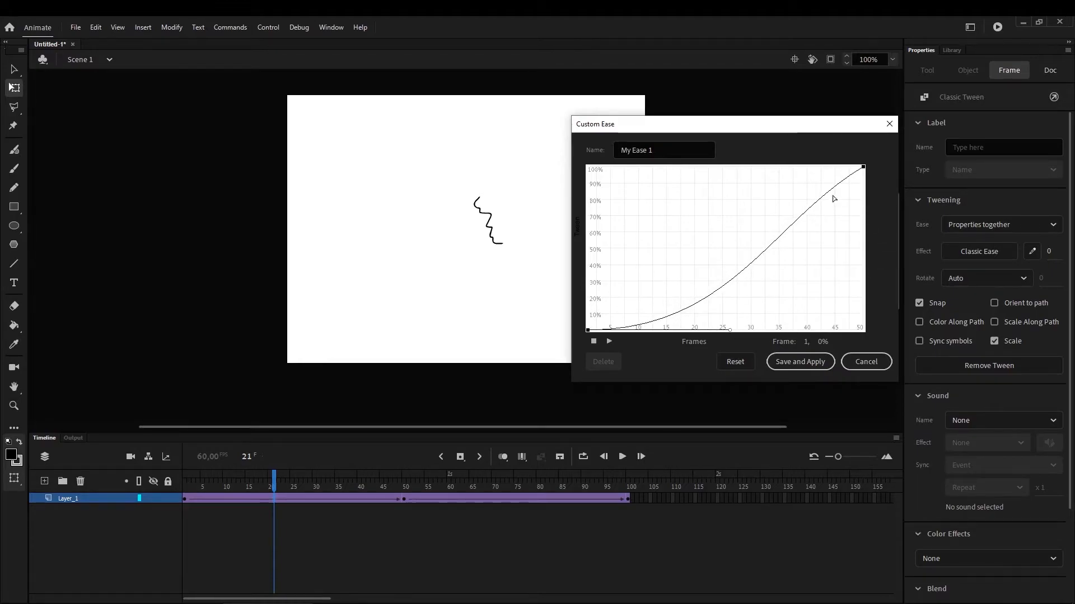
drag(865, 169, 713, 139)
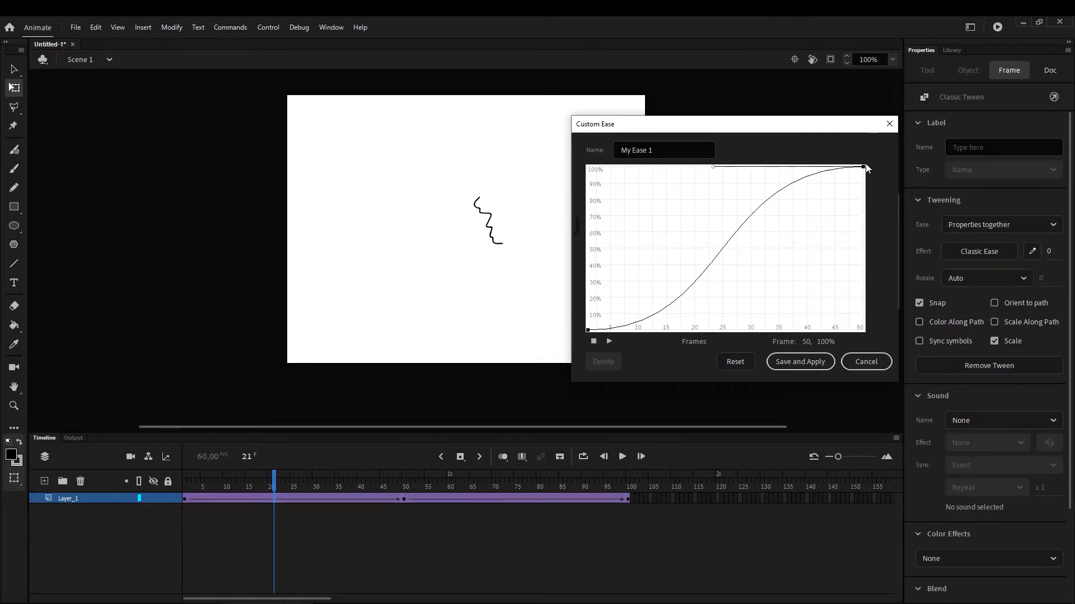
click(804, 358)
Apply a custom ease to the tween between frames 50 and 100, with a steep start and a curve flattened toward 100%
mouse_move(278, 487)
mouse_down()
mouse_move(207, 487)
mouse_move(401, 481)
mouse_move(192, 489)
mouse_move(257, 486)
mouse_move(339, 460)
mouse_move(398, 479)
mouse_move(208, 486)
mouse_move(335, 523)
mouse_move(391, 518)
mouse_move(419, 499)
mouse_move(605, 495)
mouse_move(409, 495)
mouse_move(648, 481)
mouse_move(527, 496)
mouse_move(516, 513)
mouse_up()
click(516, 513)
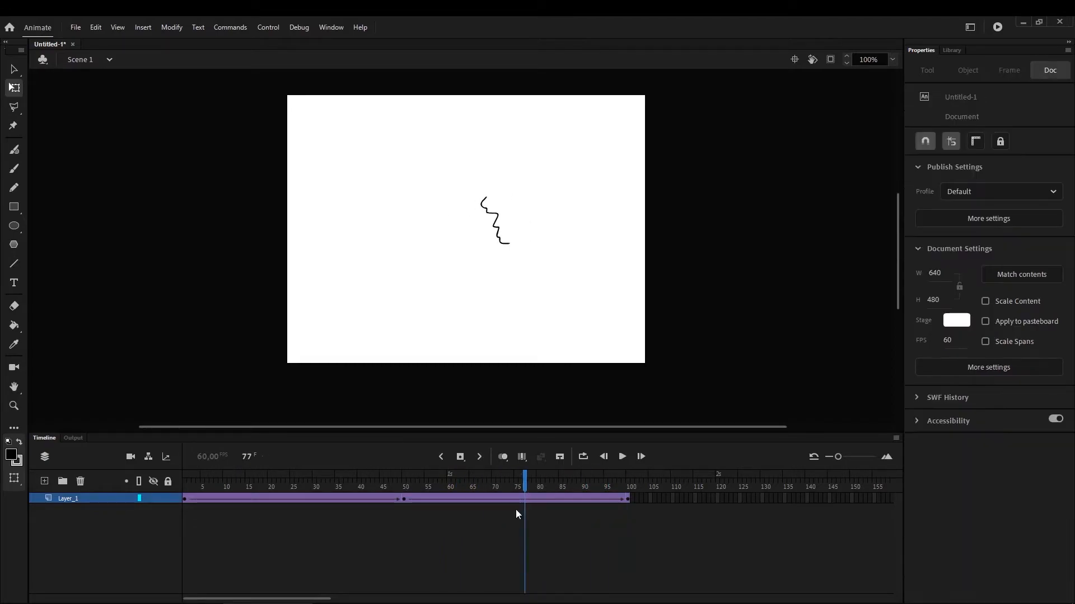
click(517, 501)
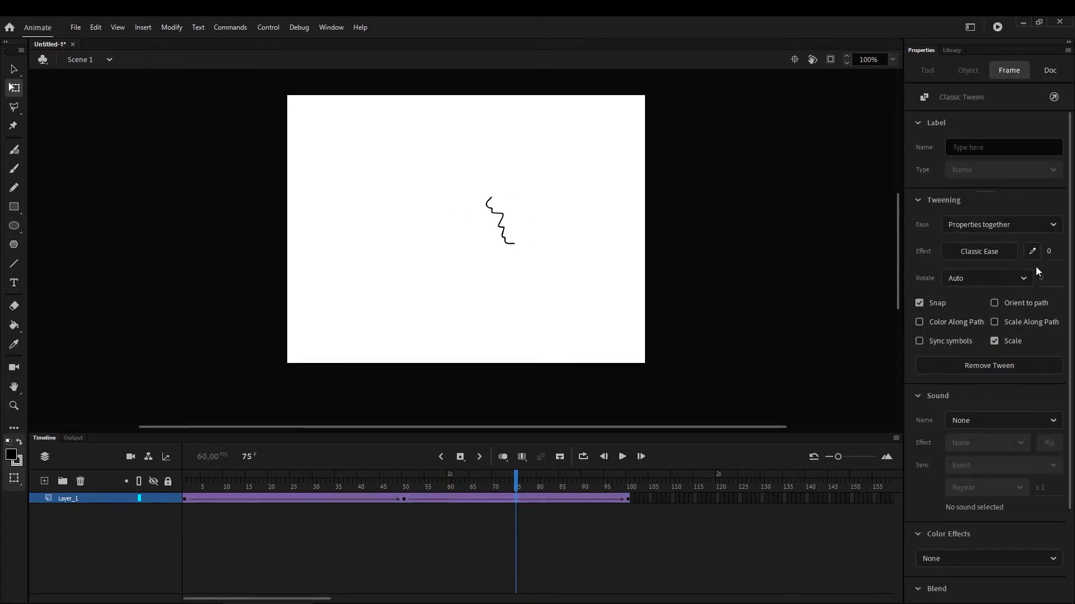
click(1035, 252)
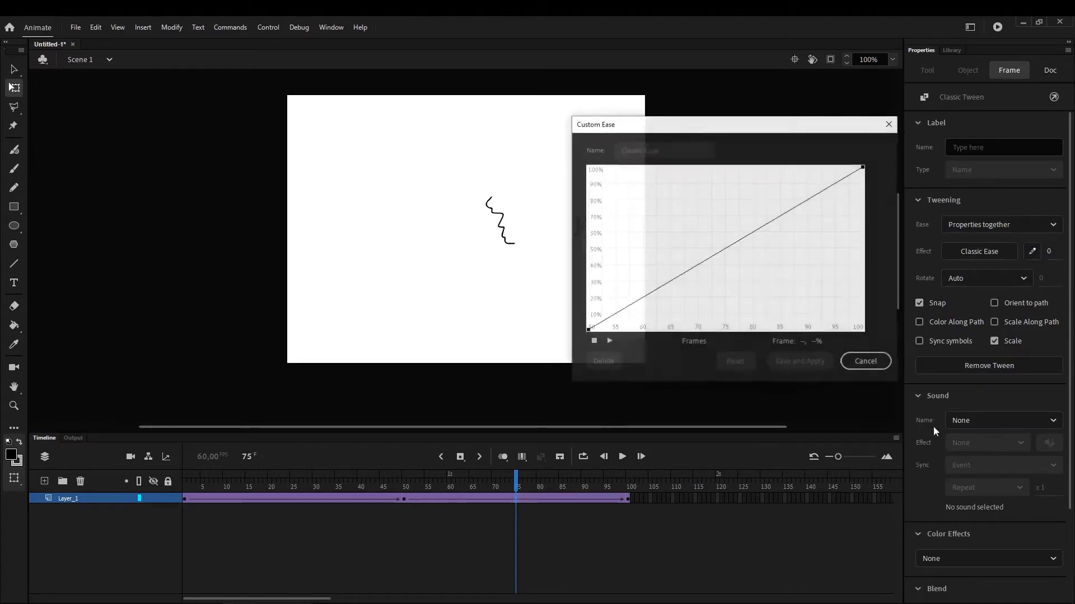
click(587, 331)
drag(680, 277, 618, 226)
click(863, 167)
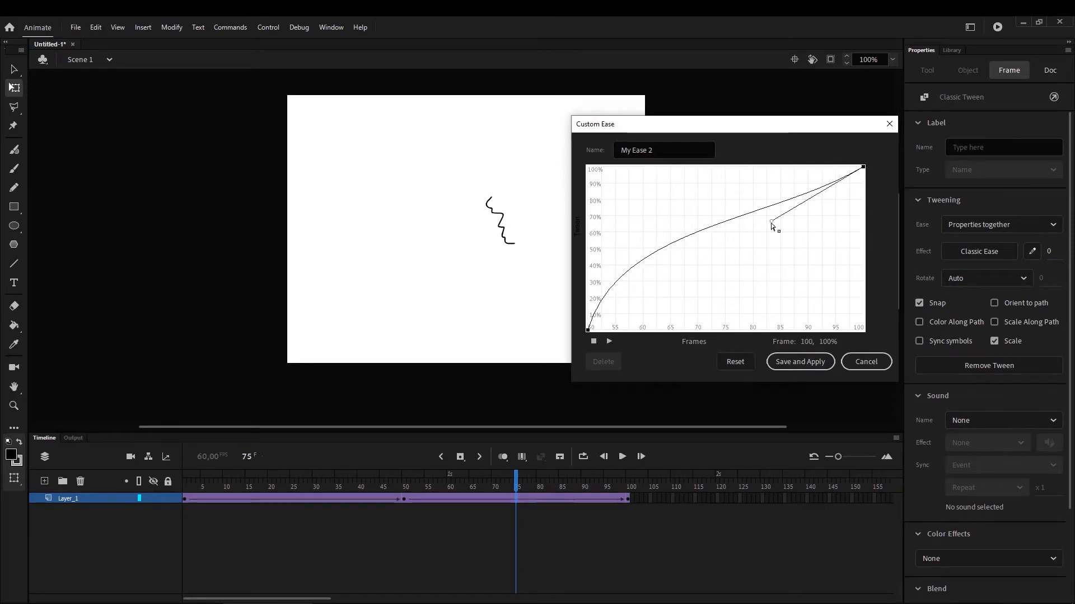
drag(771, 223, 763, 143)
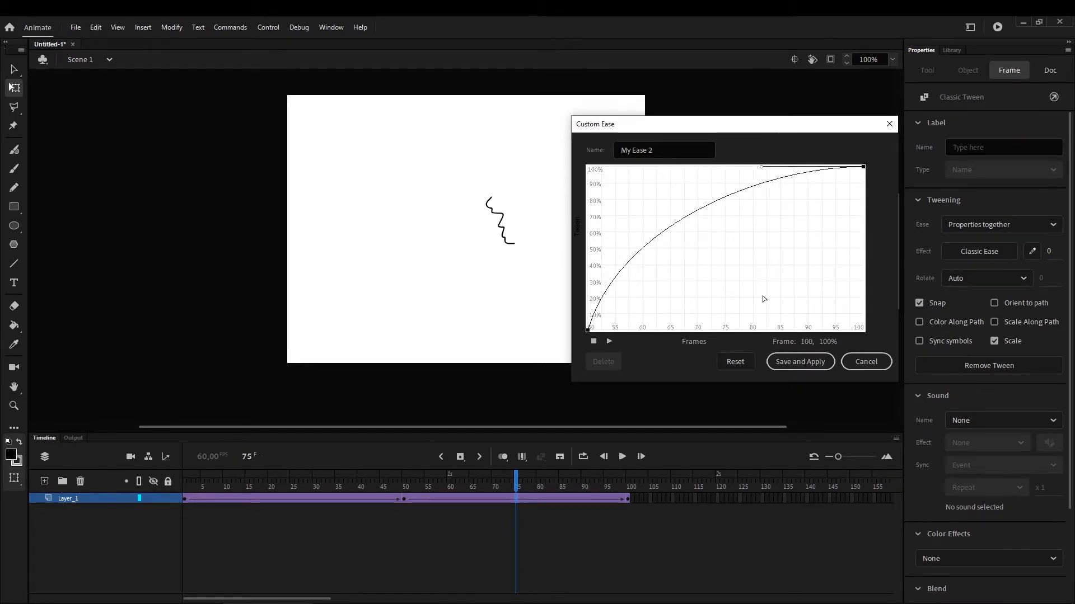
click(801, 362)
Scrub to frame 100, preview the eased animation as a test movie, and return the playhead to frame 1
mouse_move(518, 487)
mouse_down()
mouse_move(364, 487)
mouse_move(544, 491)
mouse_move(642, 478)
mouse_up()
key(ctrl+Return)
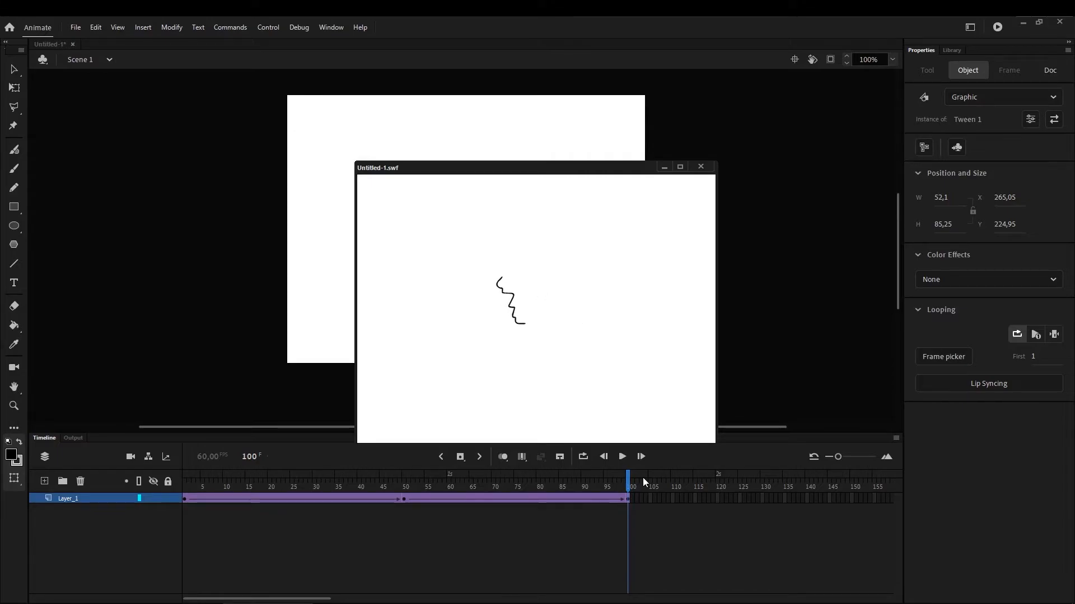
click(700, 166)
mouse_move(415, 485)
mouse_down()
mouse_move(227, 492)
mouse_move(110, 522)
mouse_up()
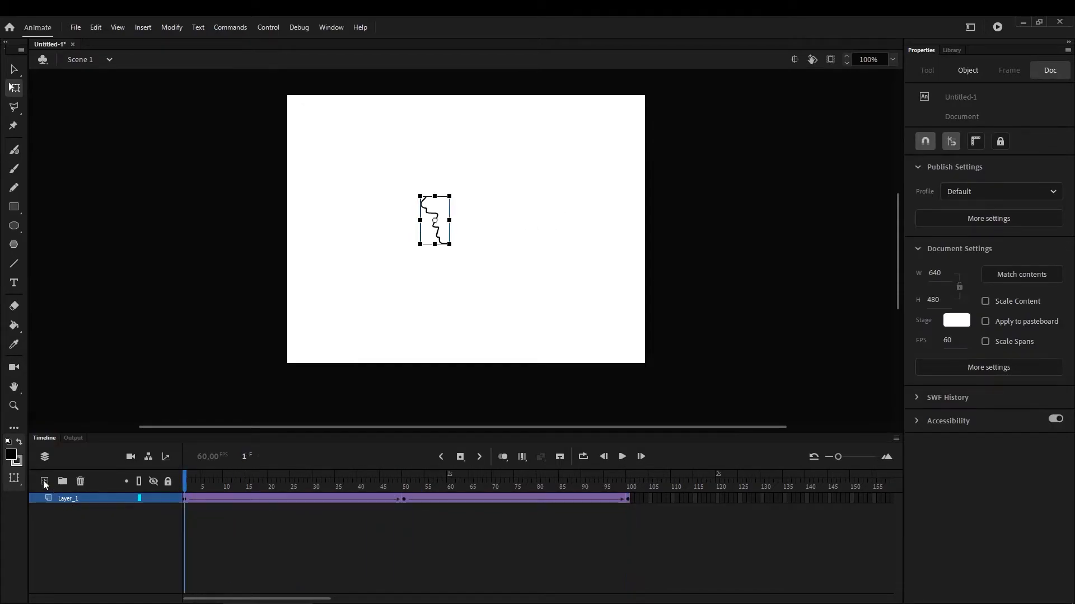
Add a new layer above Layer_1 and delete Layer_1 with its tween
right_click(70, 495)
click(44, 481)
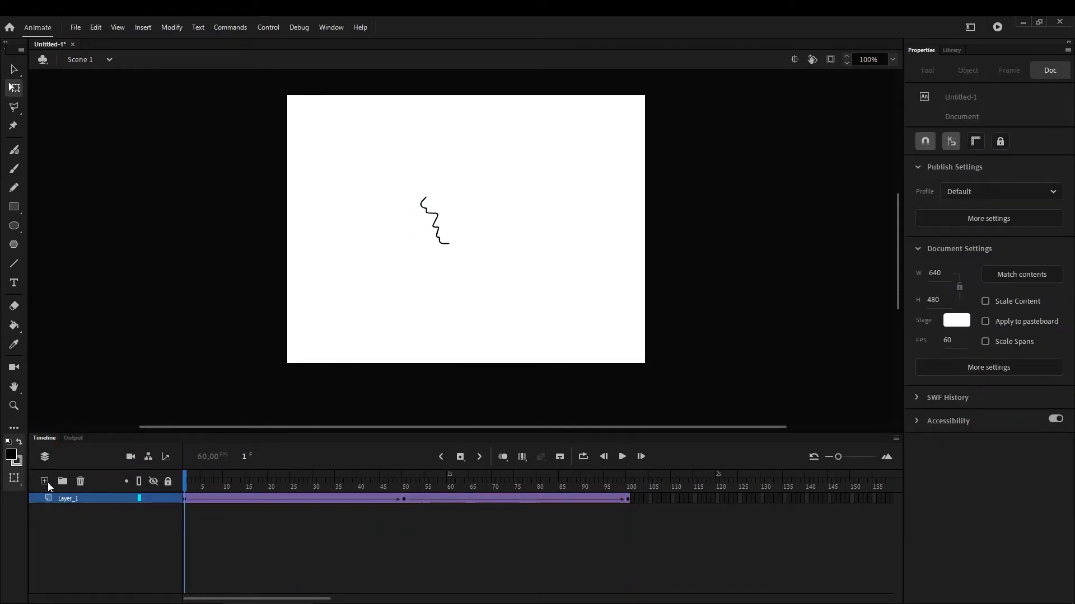
click(70, 508)
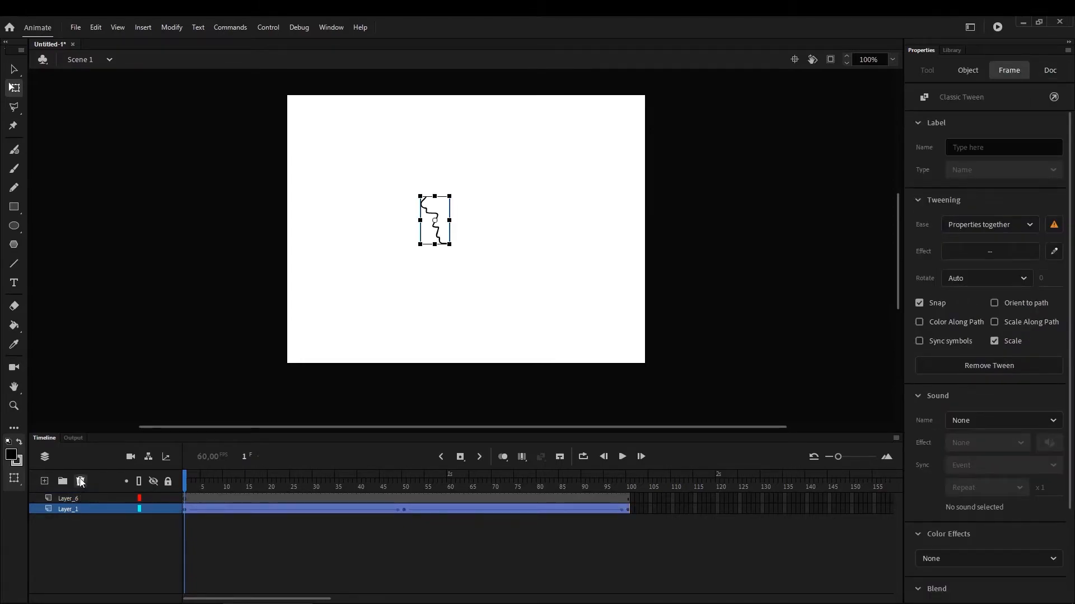
click(80, 482)
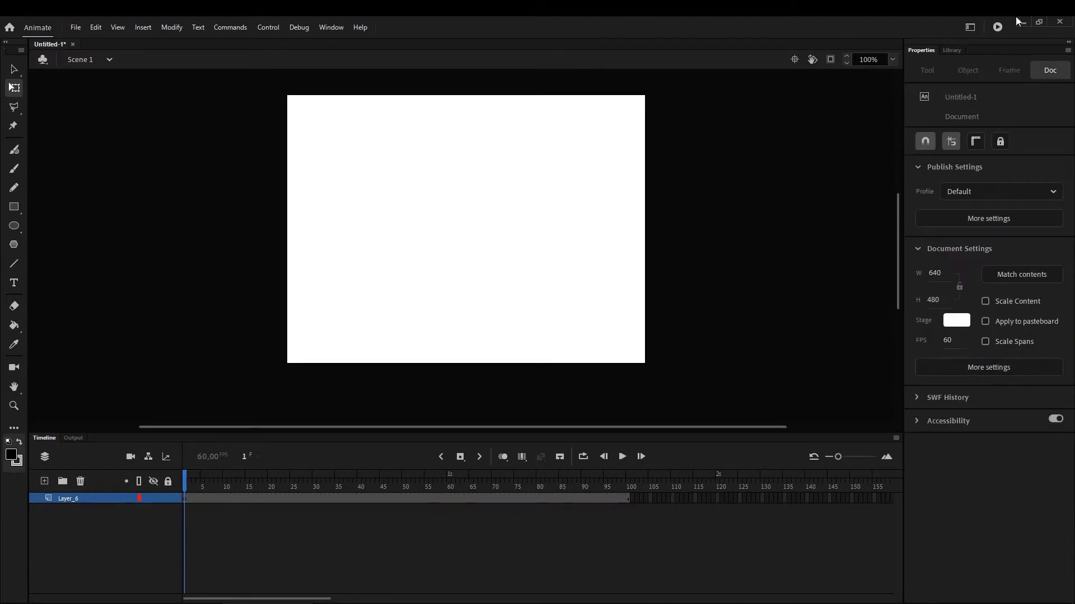
Delete the Tween 1 symbol from the document's library
click(953, 50)
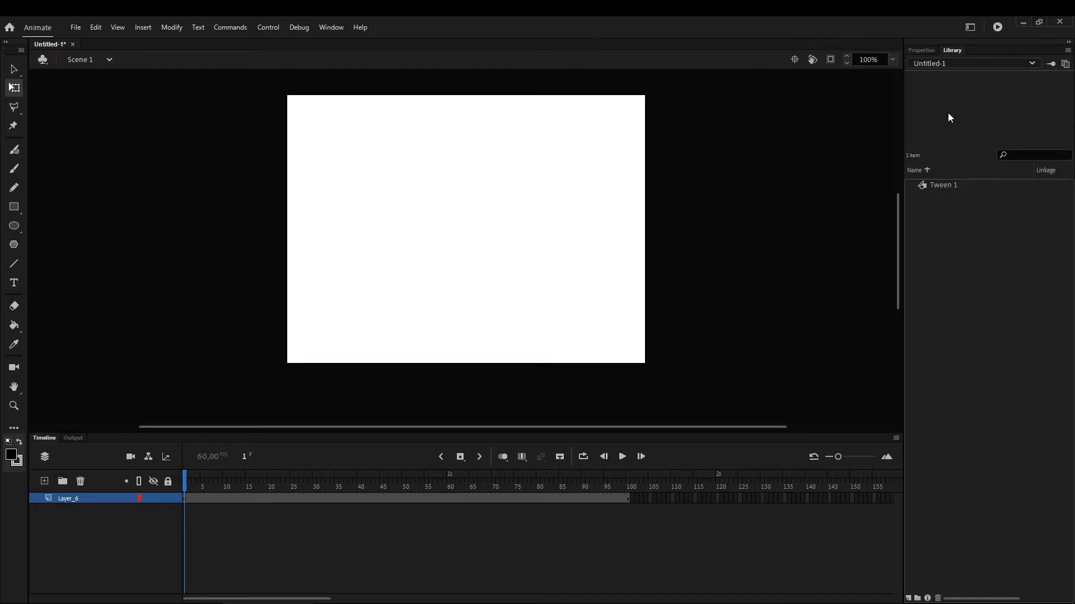
click(943, 187)
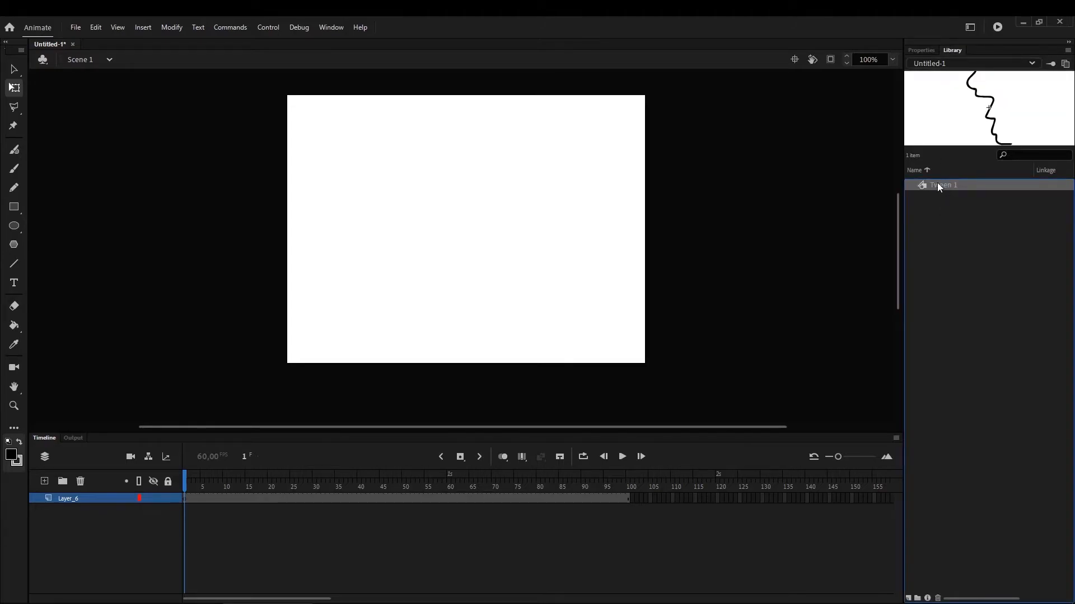
right_click(938, 186)
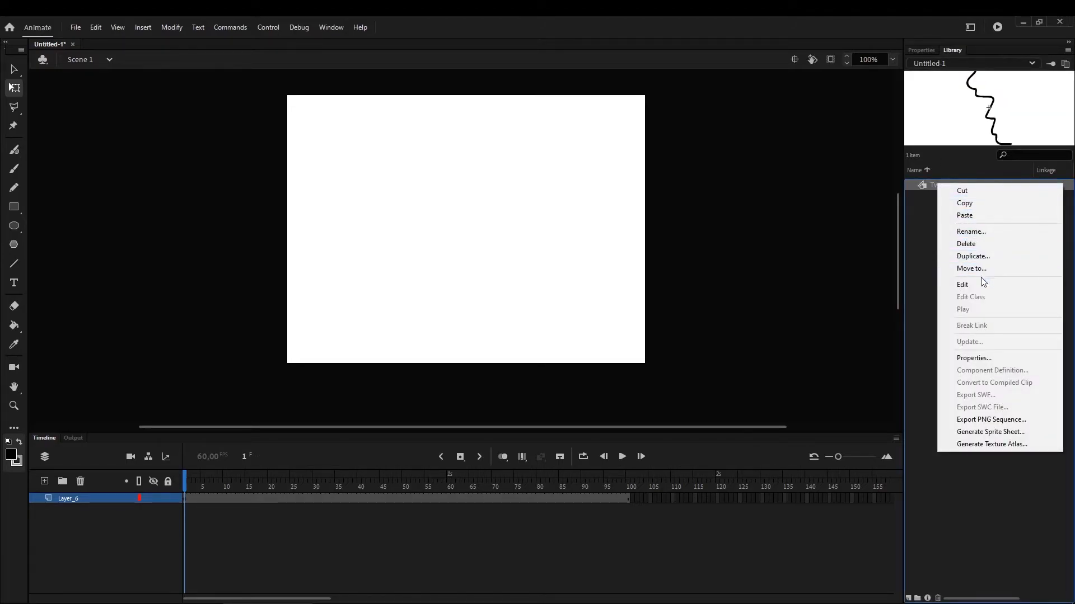
click(980, 243)
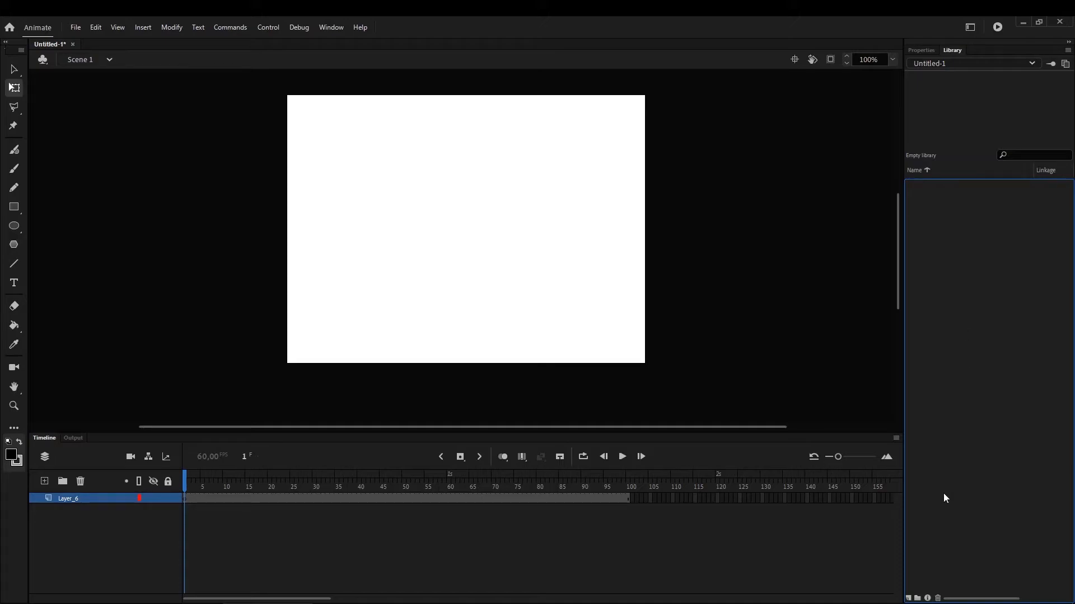
Create a Movie Clip symbol named Symbol 1 in the library root, return to Scene 1, and reopen the symbol for editing
click(908, 598)
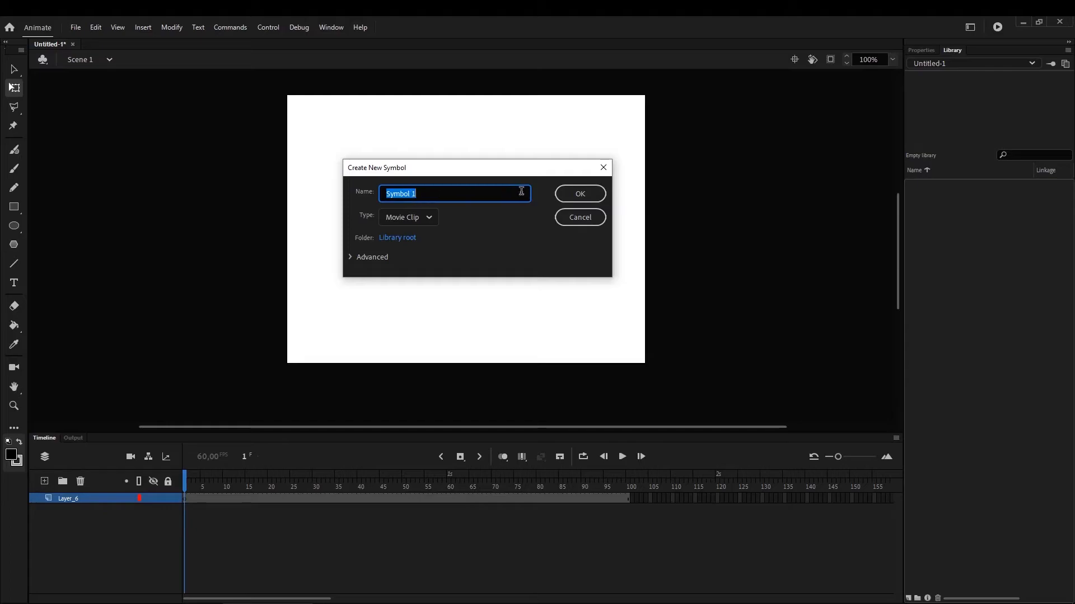
click(576, 193)
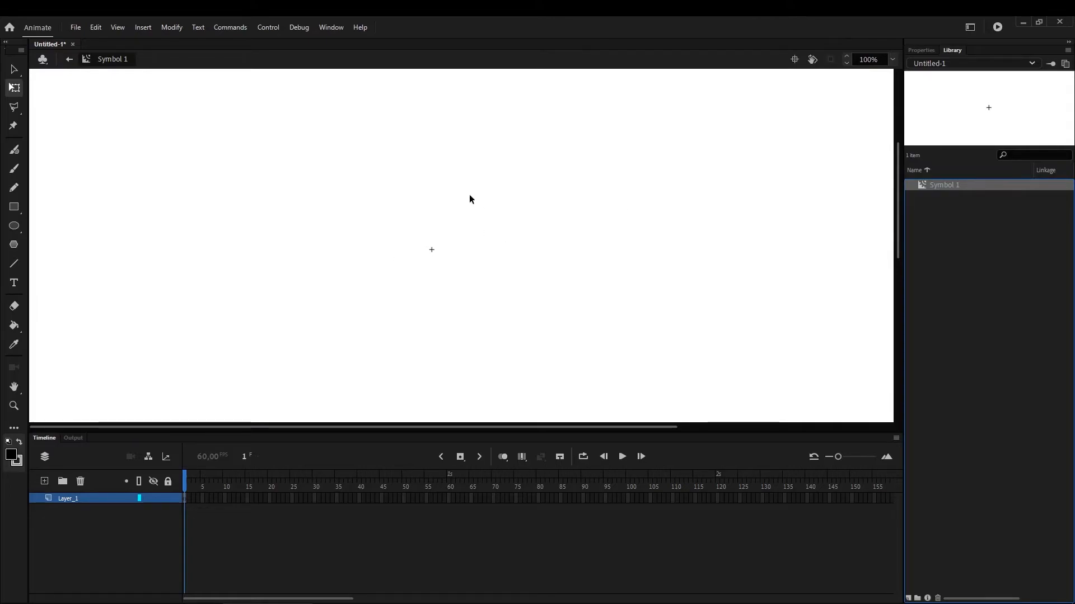
click(69, 59)
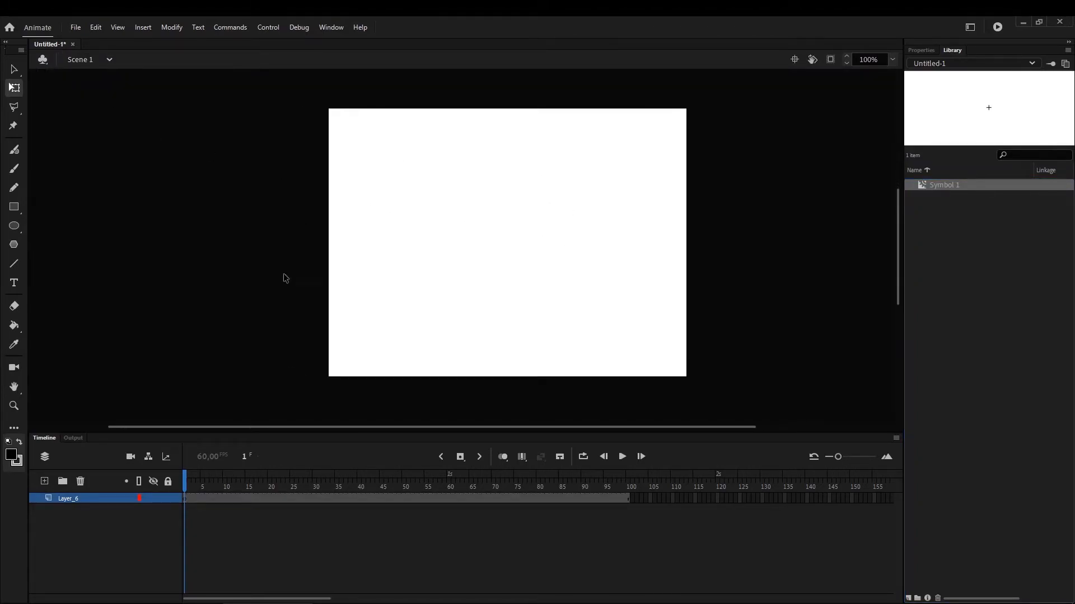
right_click(945, 189)
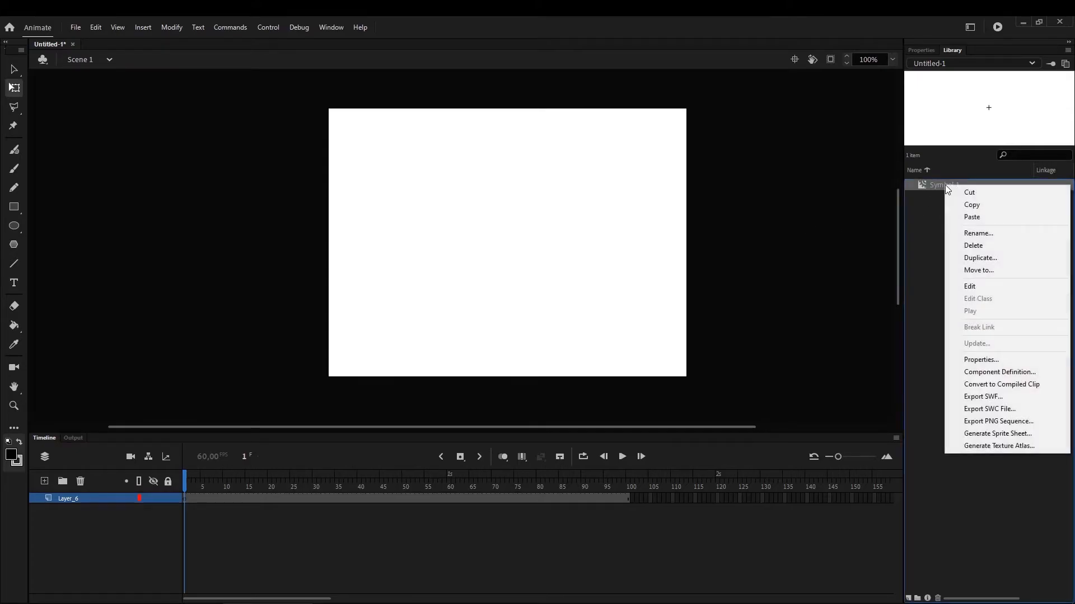
click(979, 287)
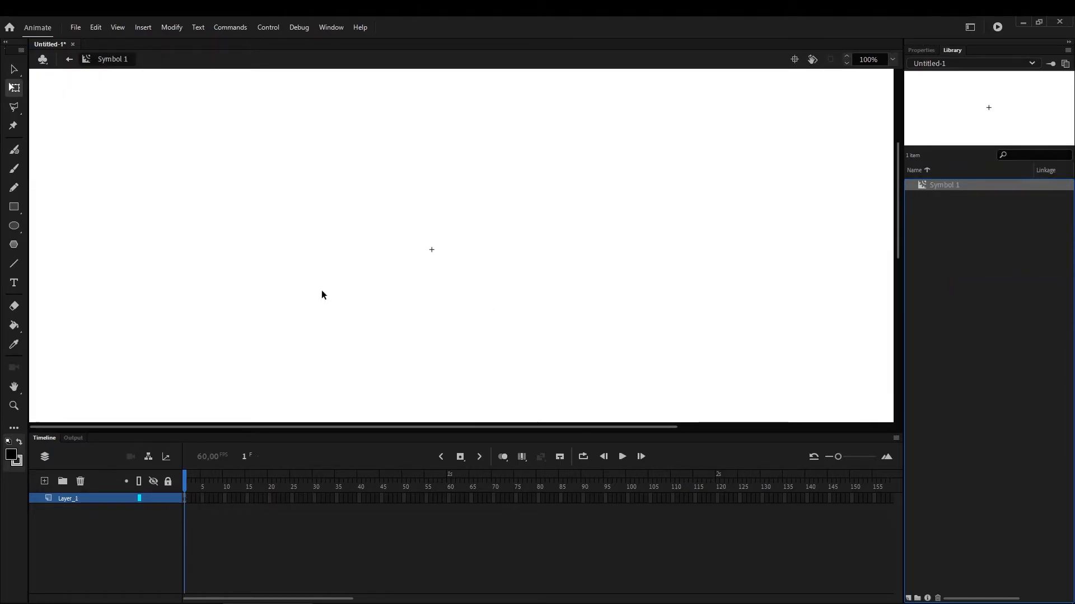
With the Brush tool, draw a small circle outline just above the symbol's registration point on frame 1
click(14, 168)
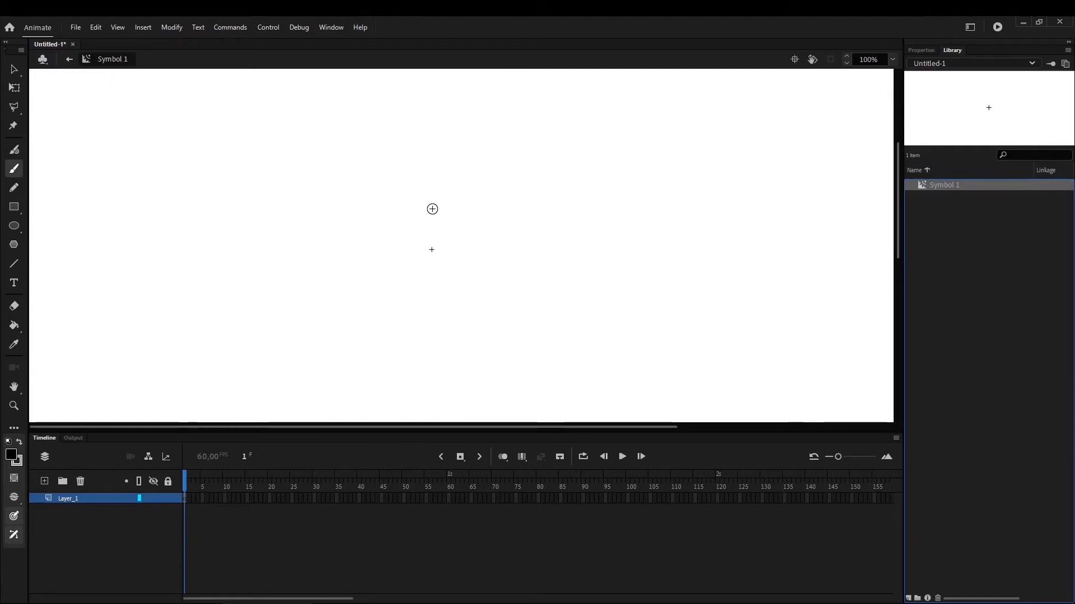
mouse_move(432, 209)
mouse_down()
mouse_move(426, 222)
mouse_move(453, 213)
mouse_move(435, 208)
mouse_up()
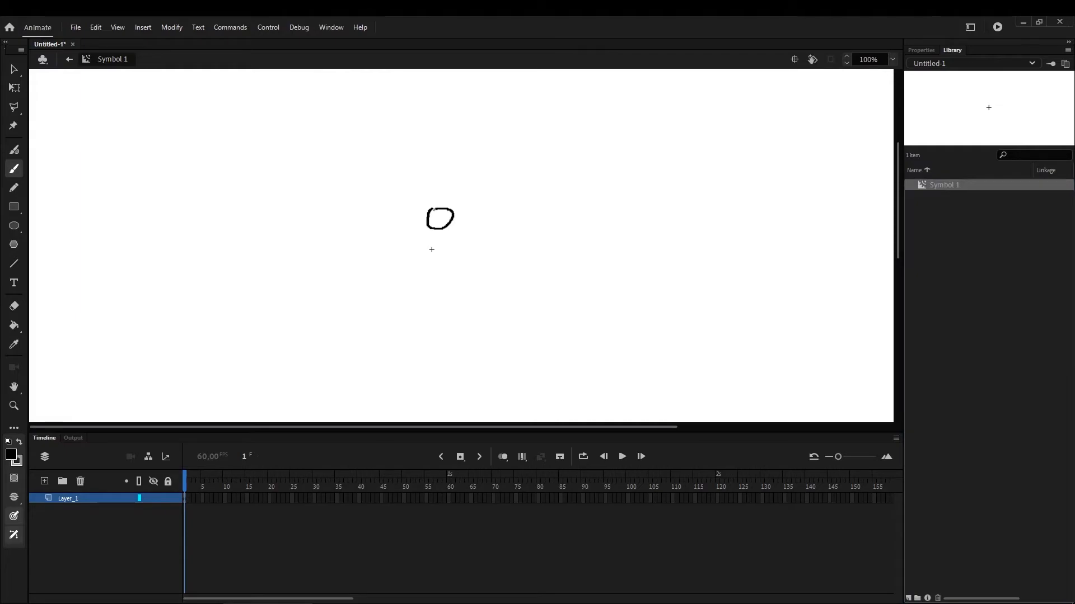
Convert frame 5 to a blank keyframe and, with onion skinning on, draw a second small circle to the right of the registration point
right_click(203, 498)
click(286, 303)
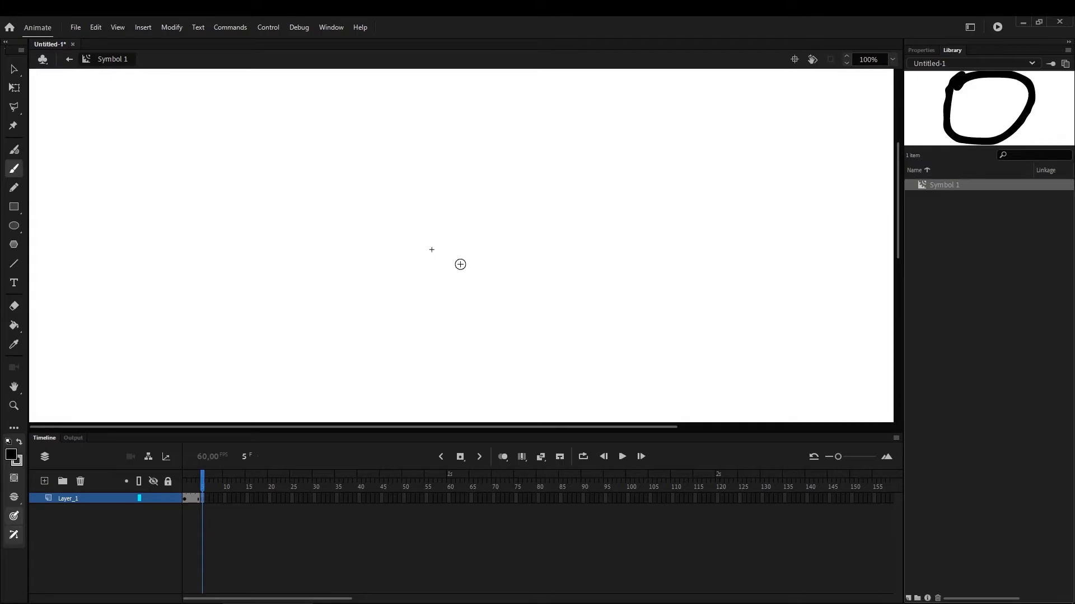
click(502, 457)
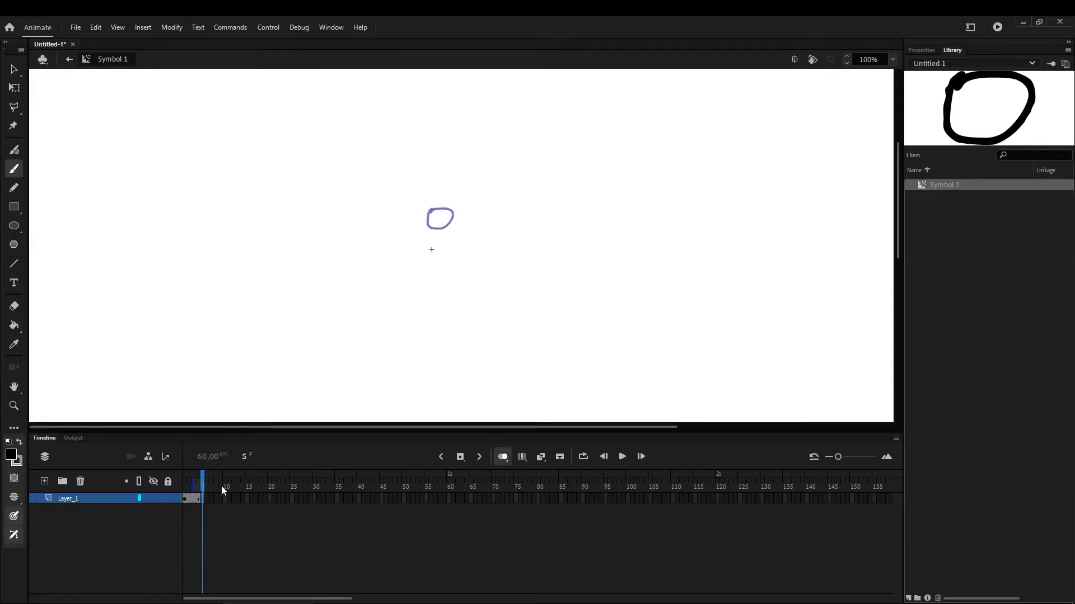
drag(196, 489, 172, 492)
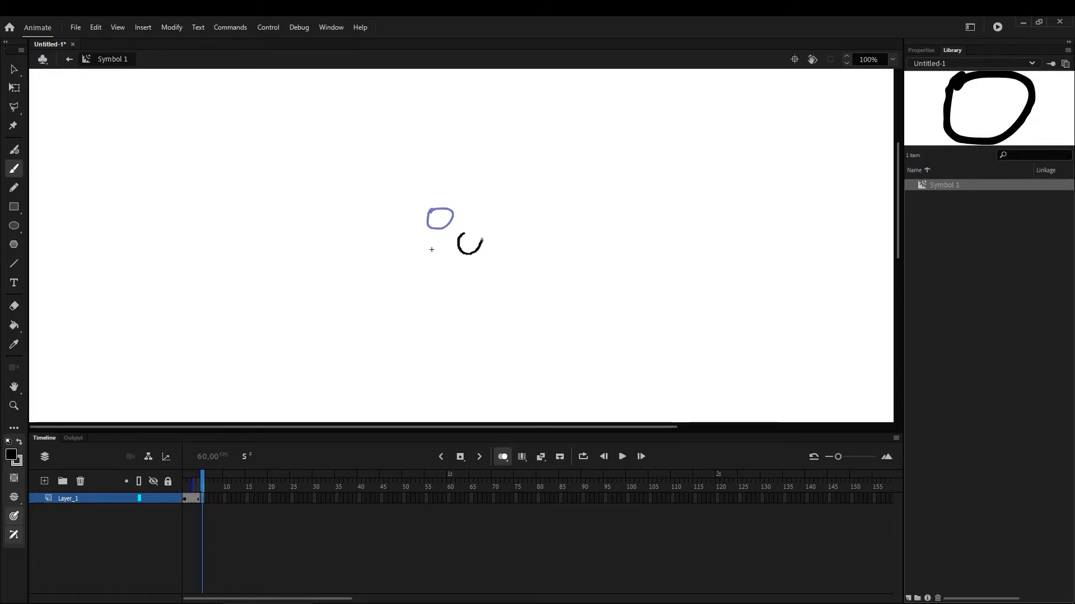
Draw a third circle below the registration point on a blank keyframe at frame 10 and extend the onion skin range back to frame 1
right_click(223, 499)
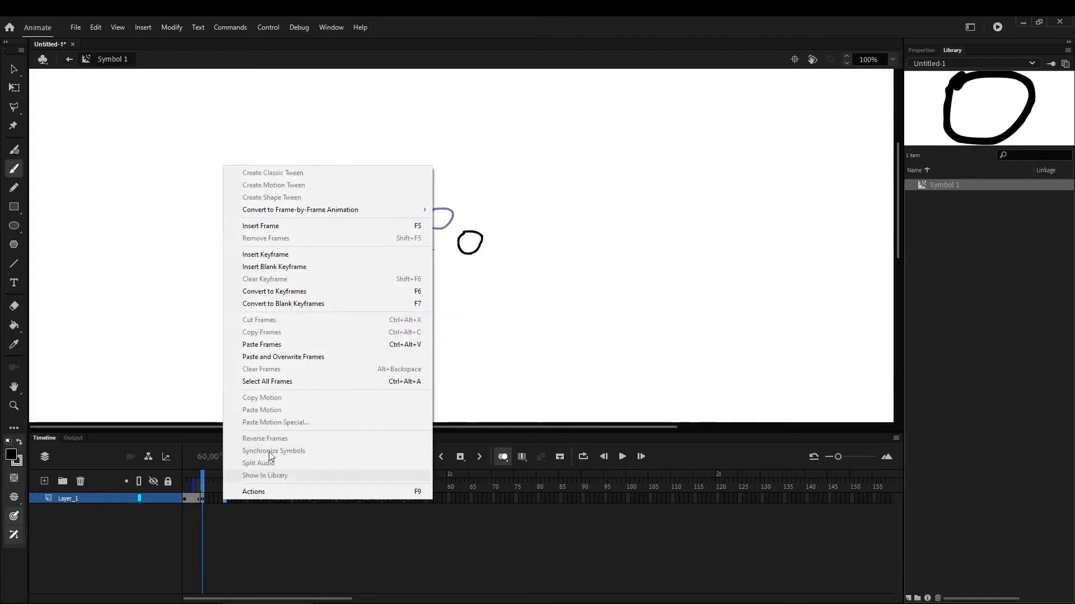
click(304, 307)
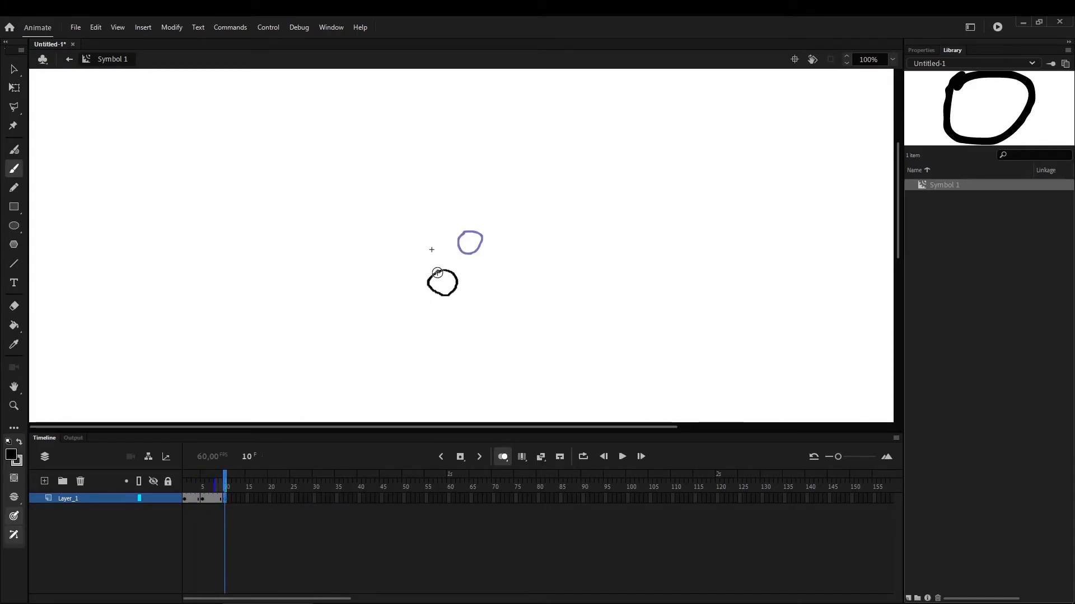
drag(215, 486, 184, 488)
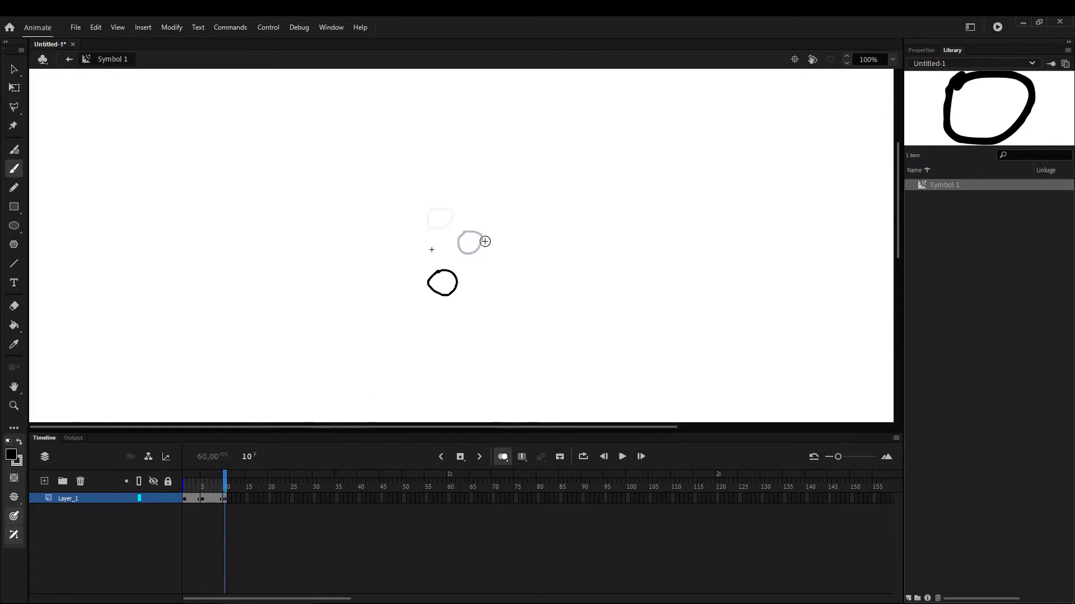
Convert frame 15 to a blank keyframe and draw a fourth small circle to the left of the frame 10 circle
right_click(247, 498)
click(351, 303)
drag(385, 275, 380, 295)
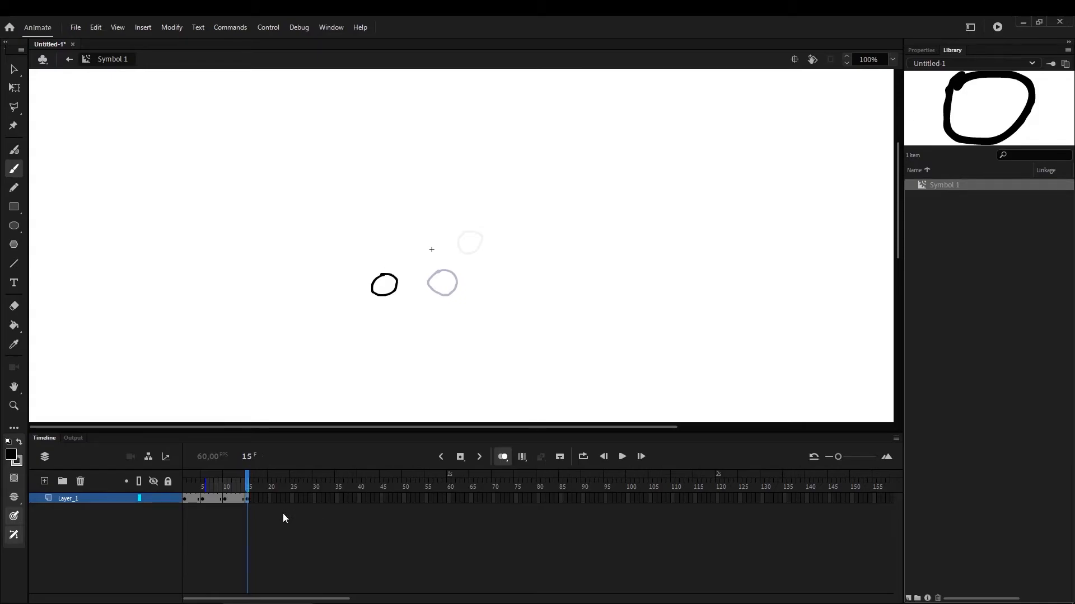
Convert frame 20 to a blank keyframe, draw a fifth small circle left of the registration point, and extend the onion skin range to frame 1
right_click(270, 498)
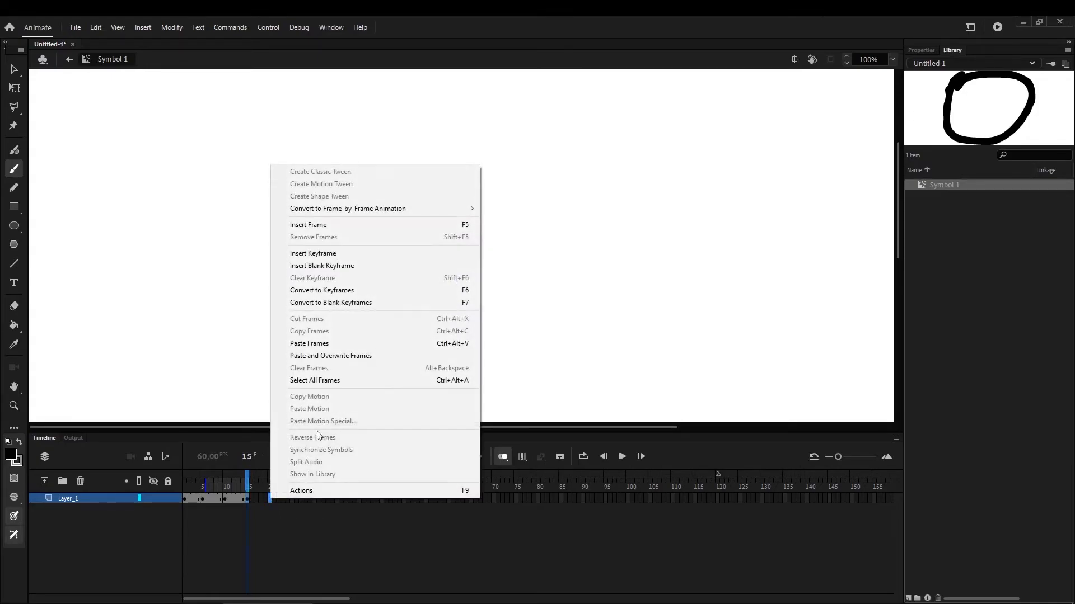
click(350, 302)
mouse_move(357, 256)
mouse_down()
mouse_move(378, 244)
mouse_move(353, 238)
mouse_up()
drag(229, 486, 181, 499)
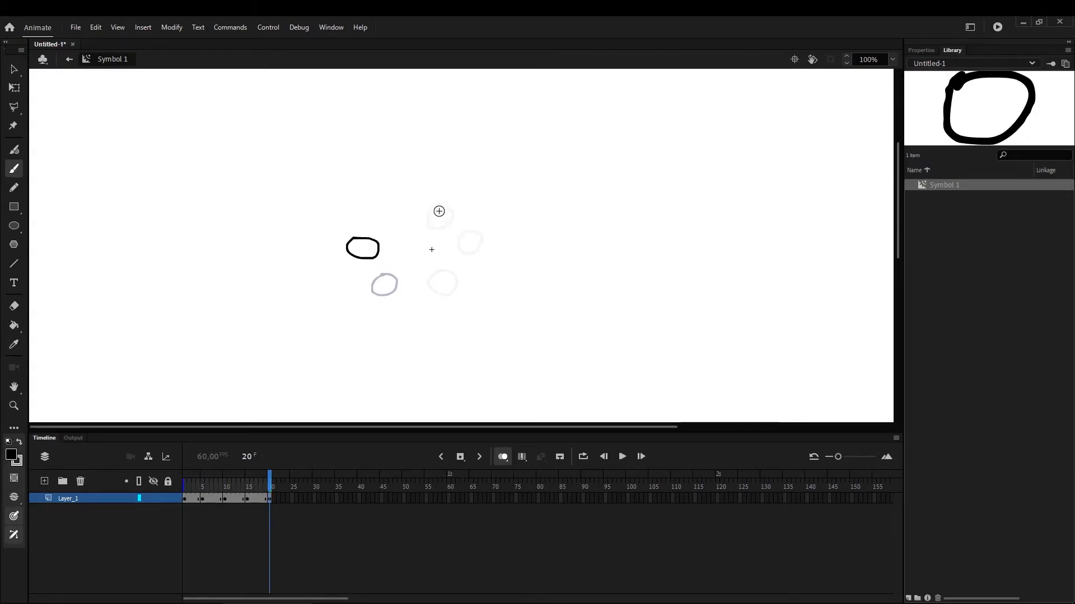
Convert frame 25 to a blank keyframe and draw a sixth small circle above and to the left of the registration point
right_click(292, 499)
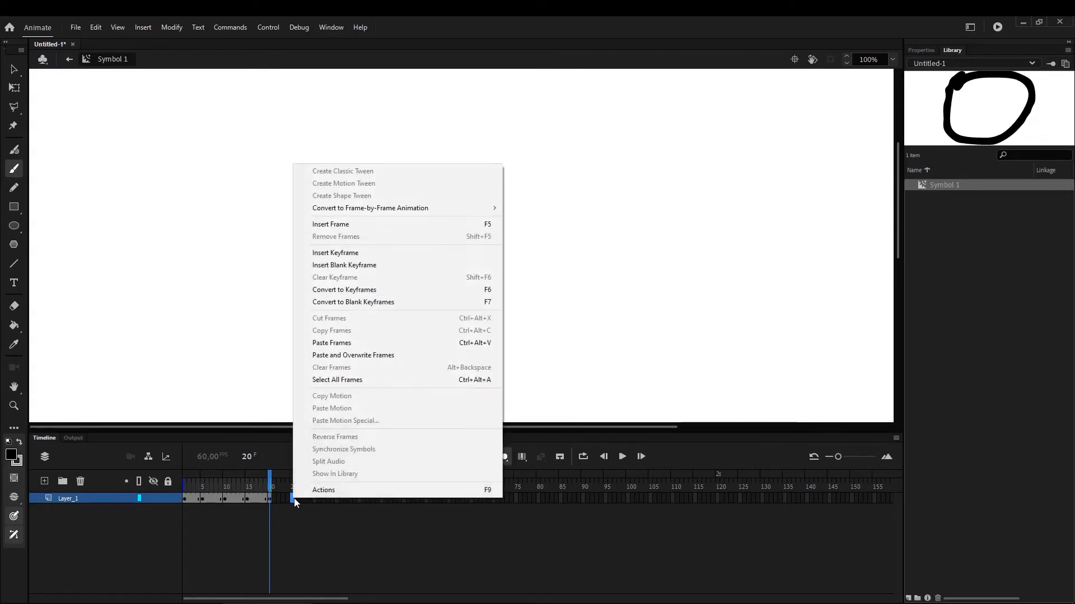
click(358, 302)
mouse_move(398, 202)
mouse_down()
mouse_move(383, 225)
mouse_move(399, 203)
mouse_up()
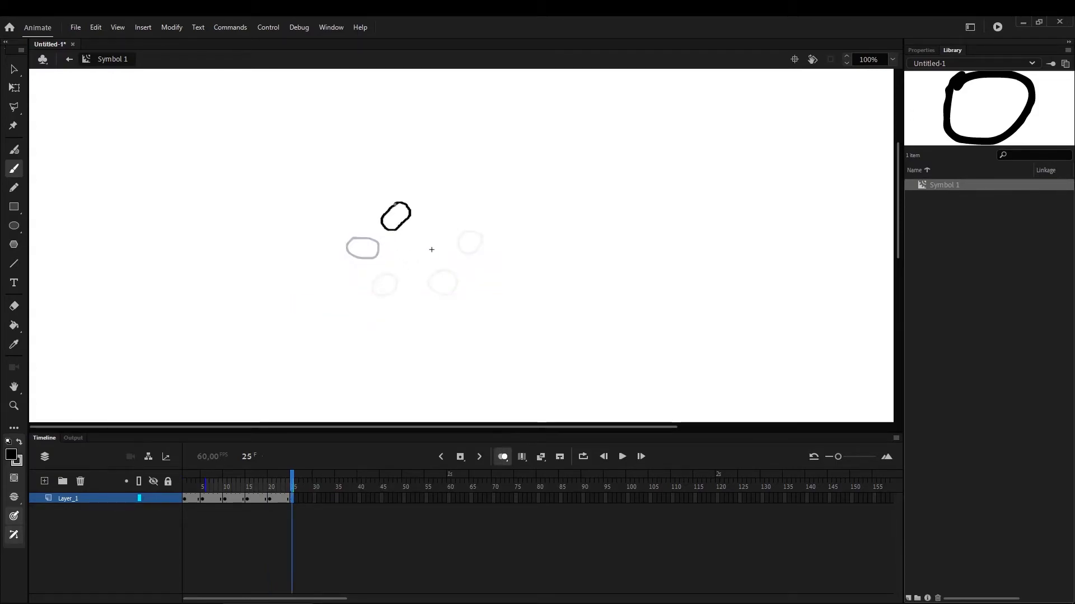
Extend the symbol's layer with a frame at frame 30 and turn off onion skinning
right_click(313, 499)
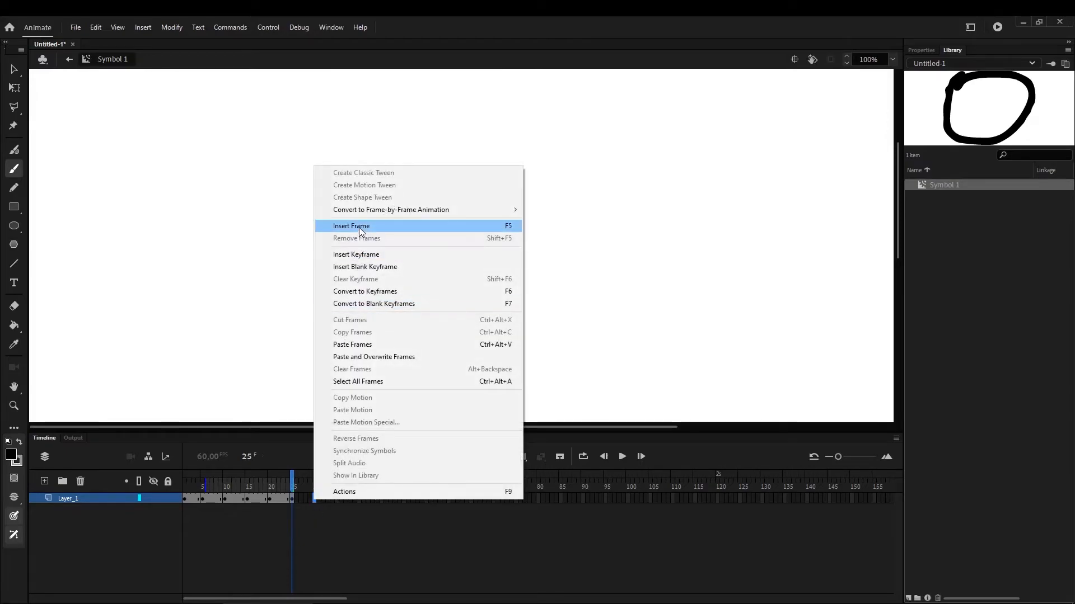
click(360, 227)
click(504, 458)
mouse_move(313, 495)
mouse_down()
mouse_move(187, 499)
mouse_move(314, 499)
mouse_move(162, 520)
mouse_move(311, 518)
mouse_move(163, 528)
mouse_move(293, 532)
mouse_move(314, 504)
mouse_up()
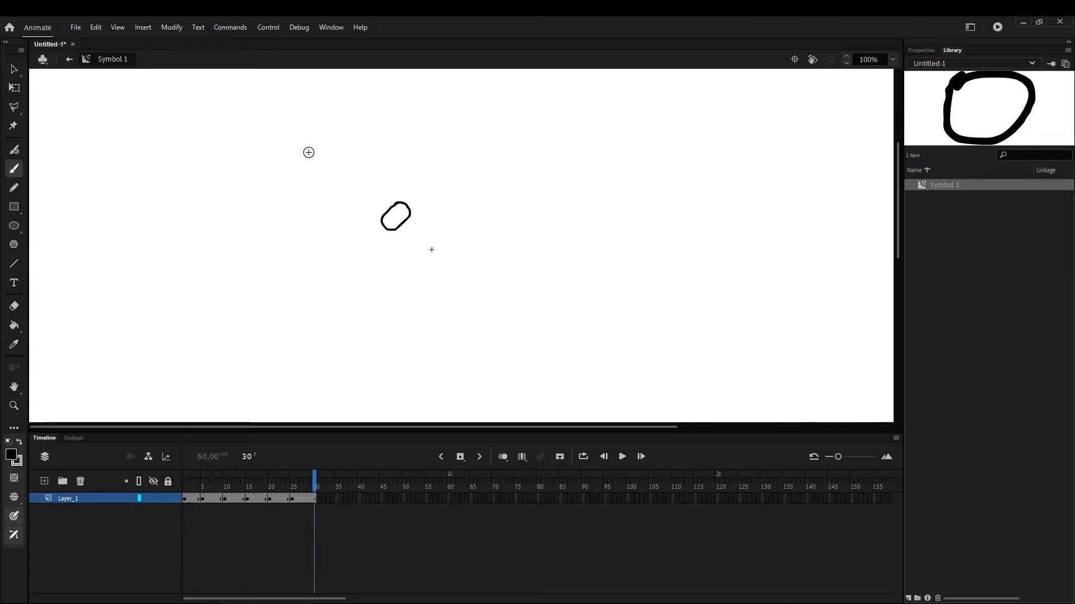
Return to Scene 1, place an instance of Symbol 1 near the centre of the stage, and test the movie
click(69, 59)
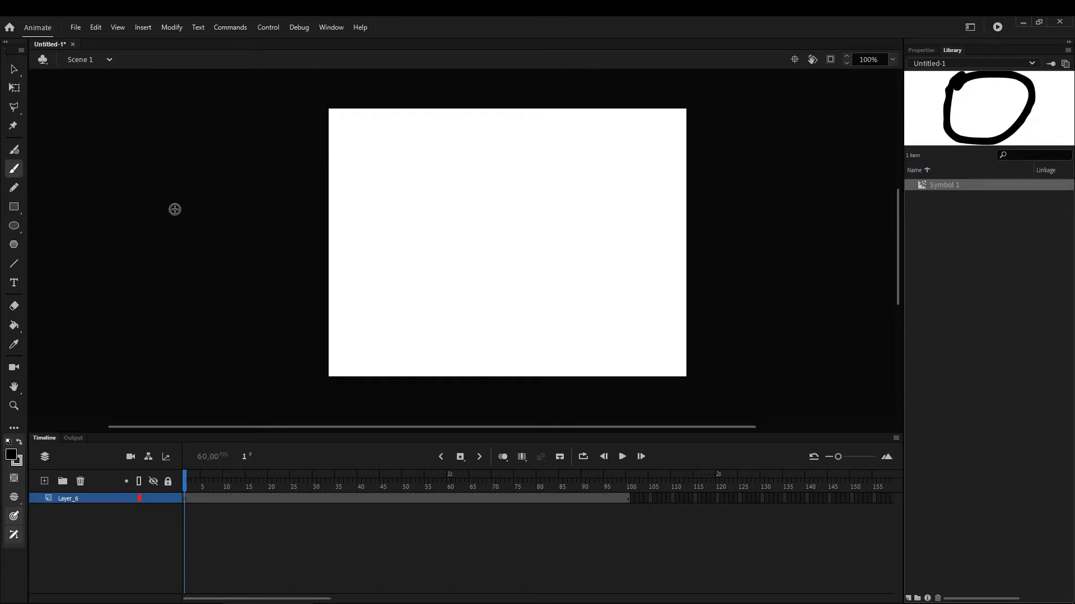
click(946, 186)
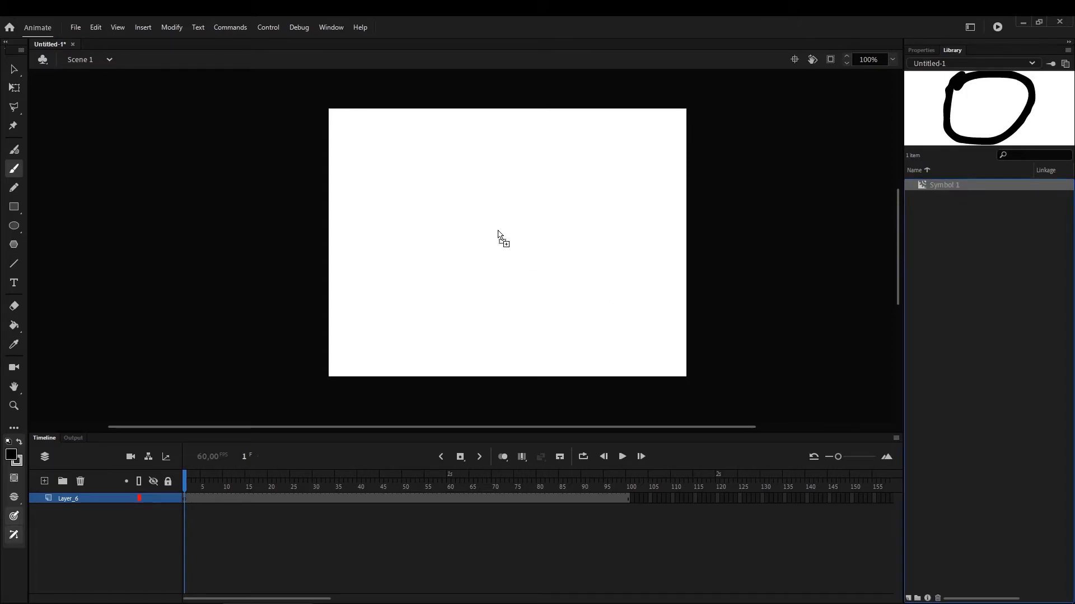
drag(501, 240, 501, 240)
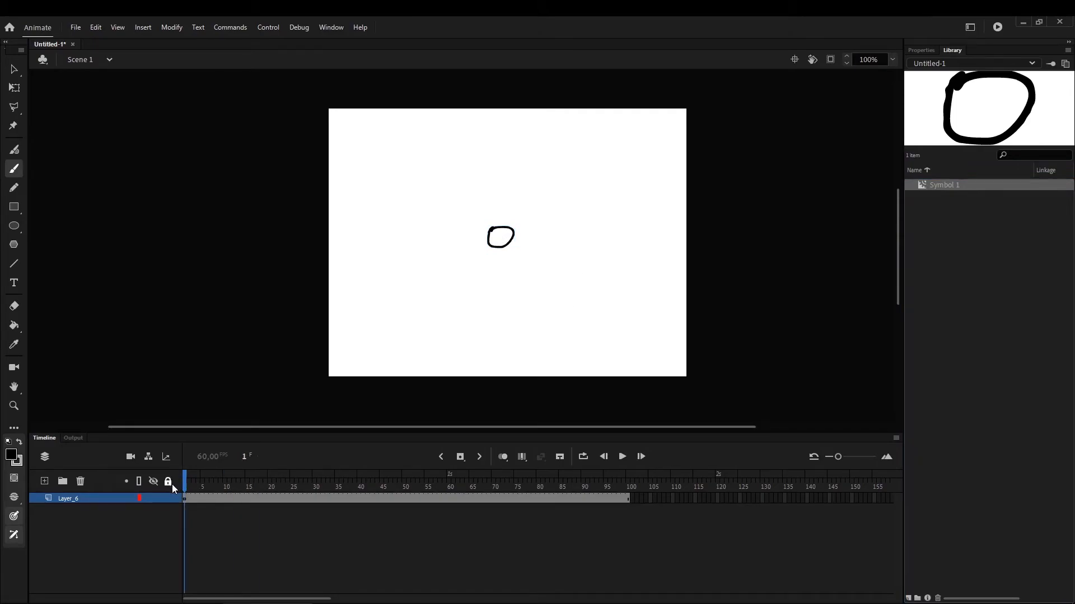
key(ctrl+Return)
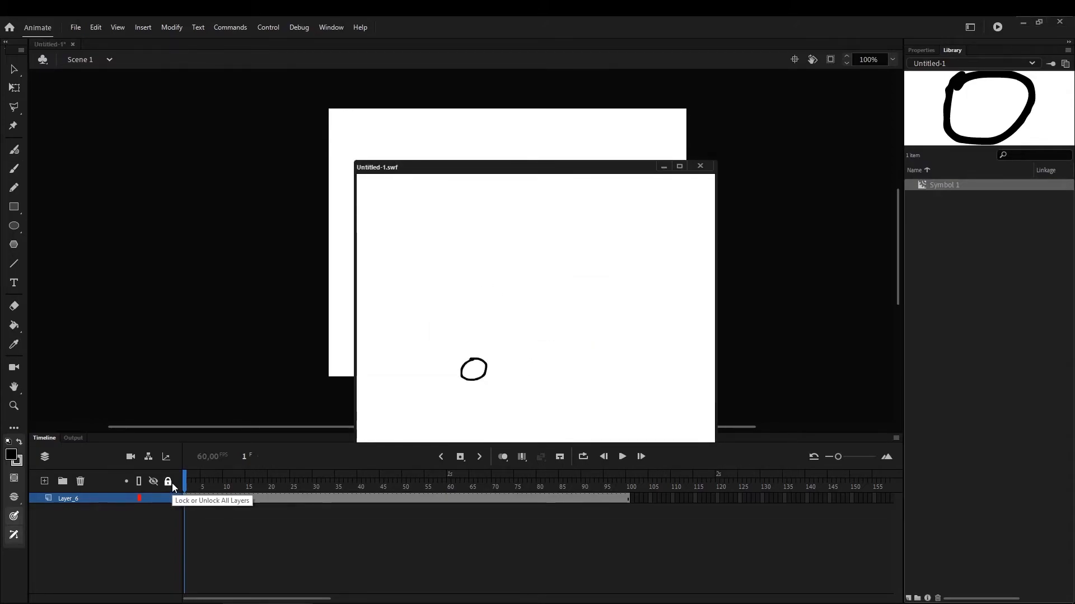
click(702, 169)
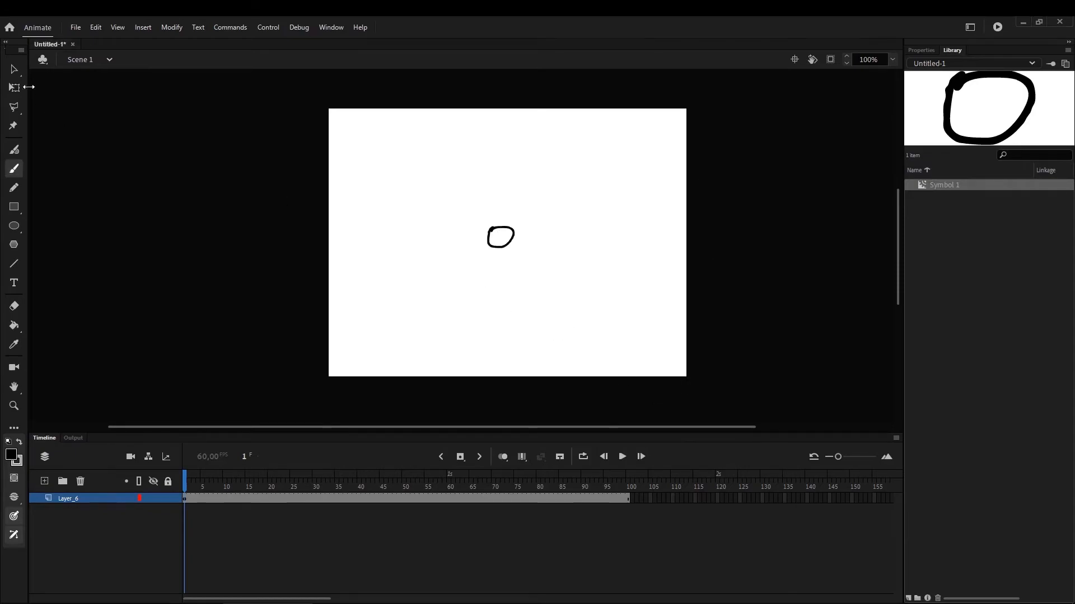
Move the Symbol 1 instance up on the stage and create a classic tween on Layer_6 from frame 1
click(13, 70)
drag(500, 230, 488, 188)
click(176, 499)
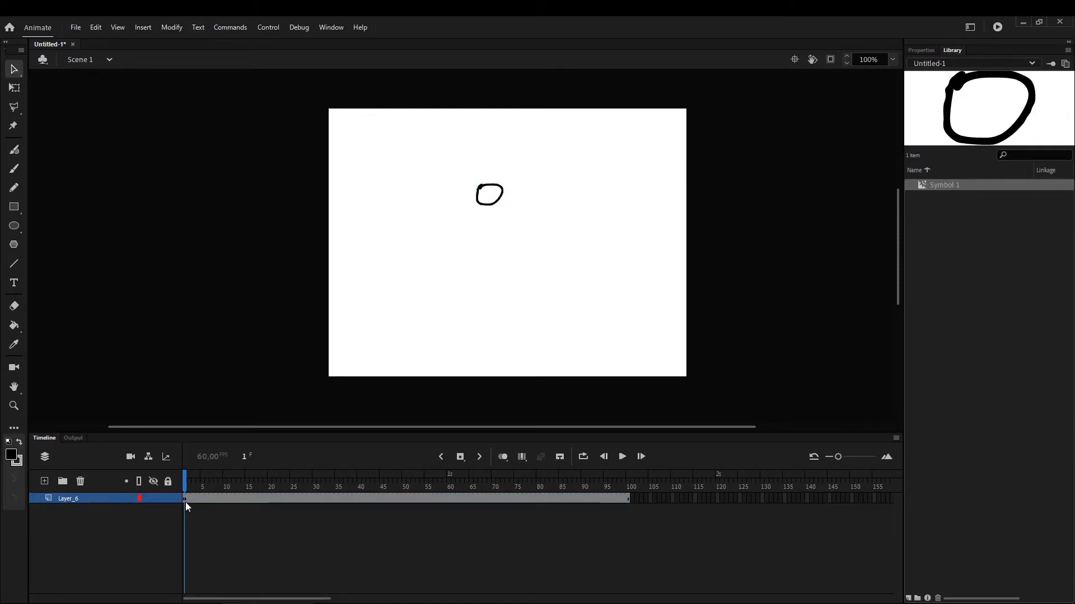
right_click(184, 500)
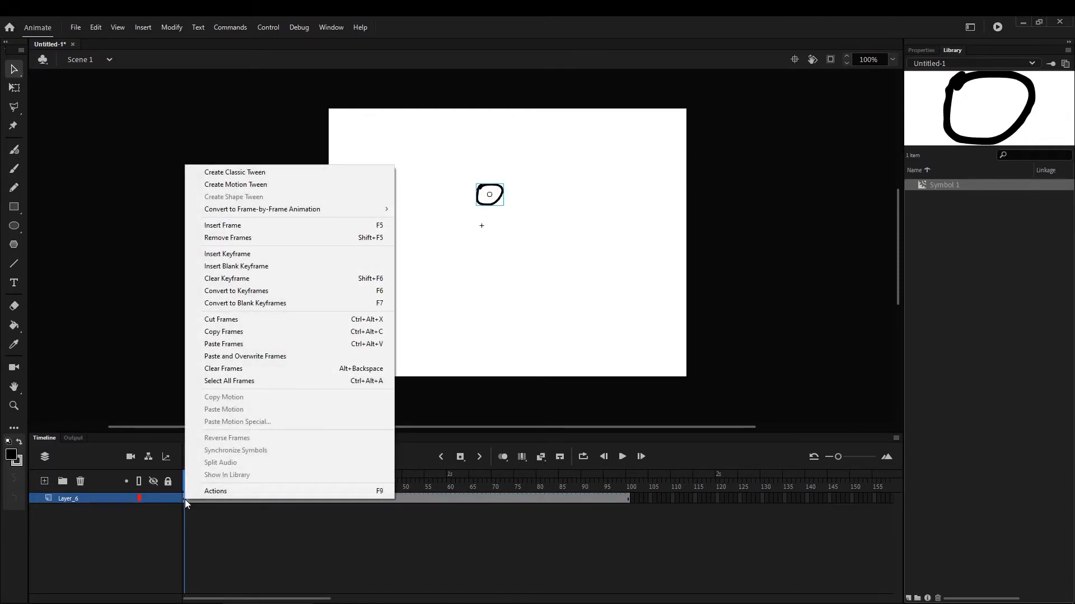
click(255, 170)
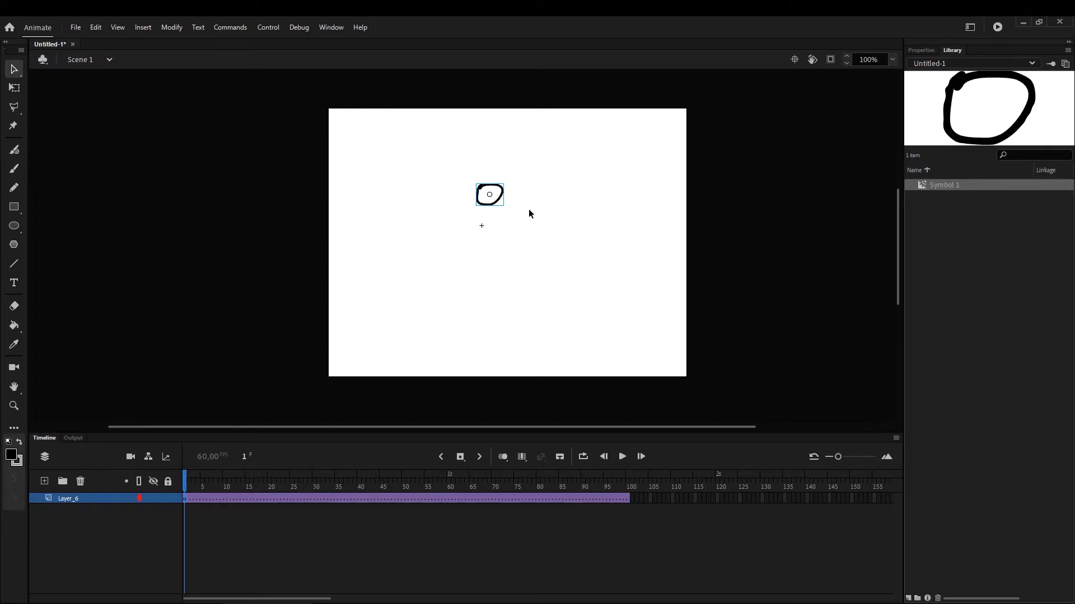
Insert keyframes at frames 50 and 100 of the classic tween on Layer_6
right_click(402, 498)
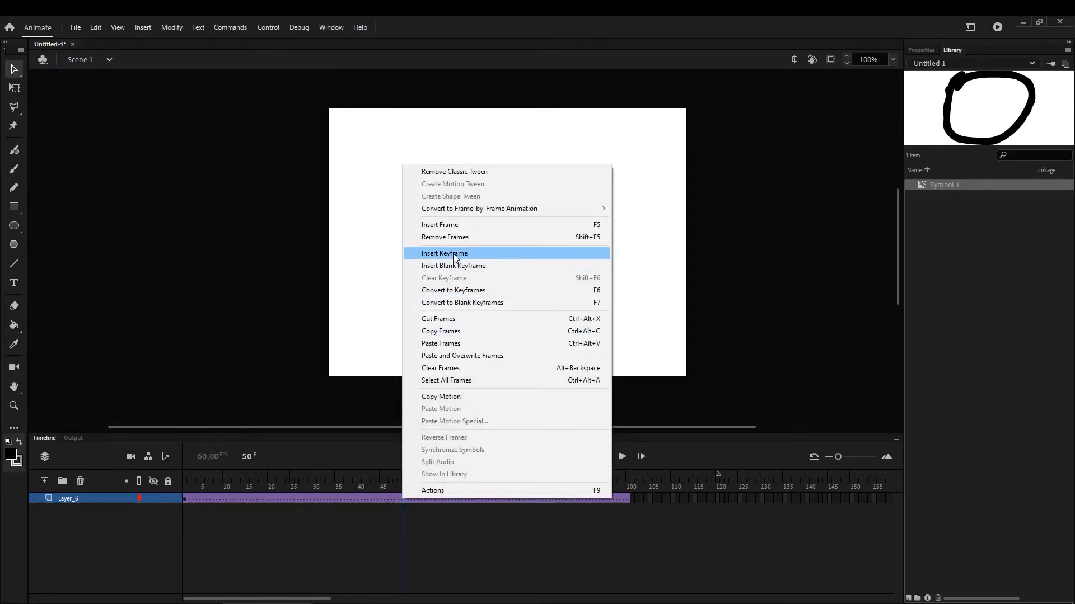
click(452, 253)
right_click(625, 500)
click(691, 249)
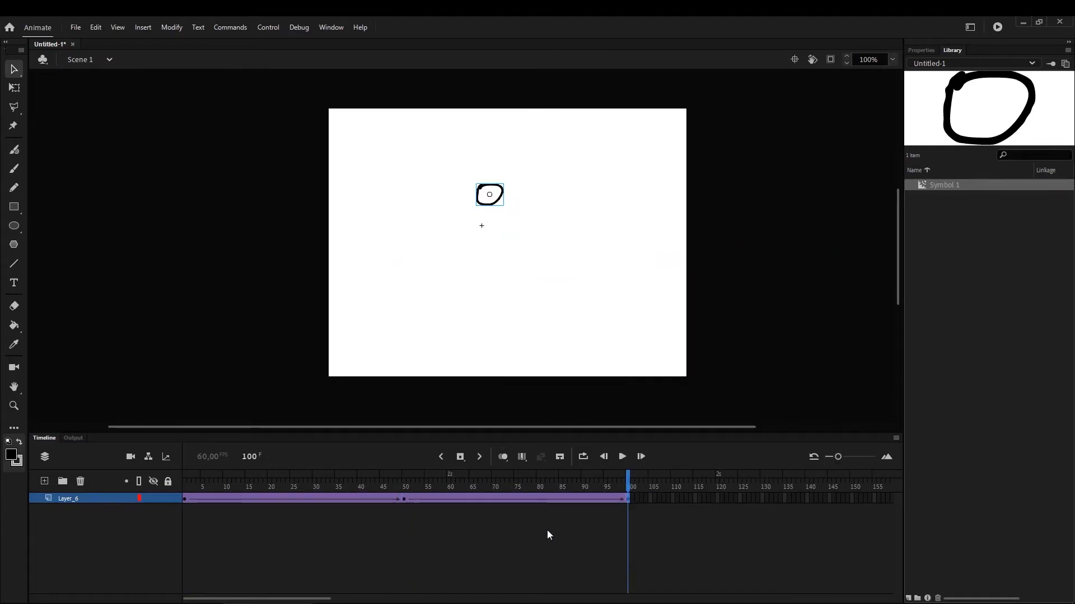
At the frame 50 keyframe, move the Symbol 1 instance horizontally to the right side of the stage
click(190, 493)
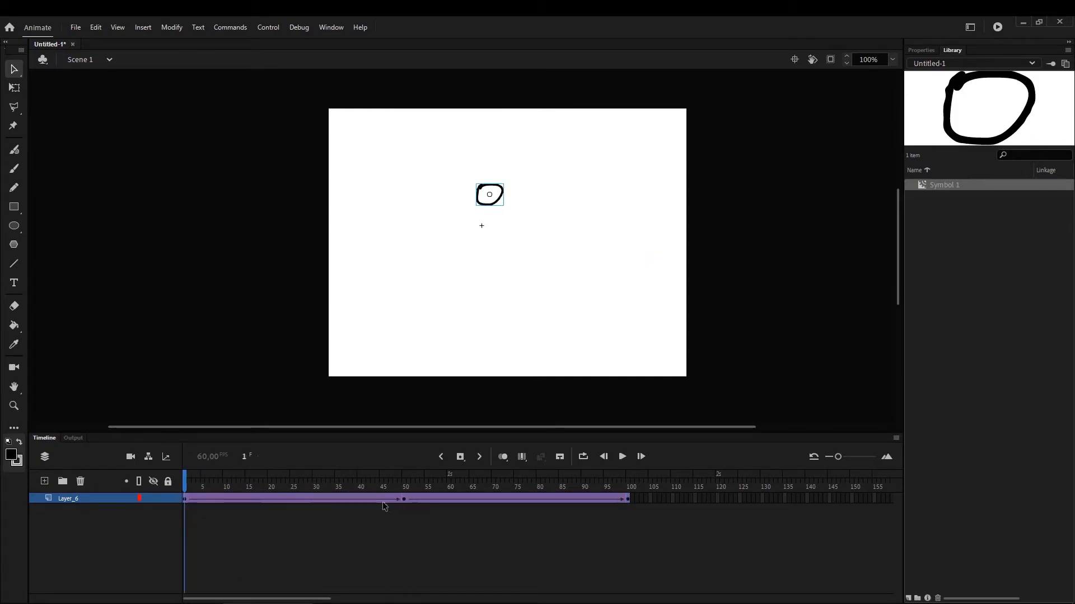
click(404, 500)
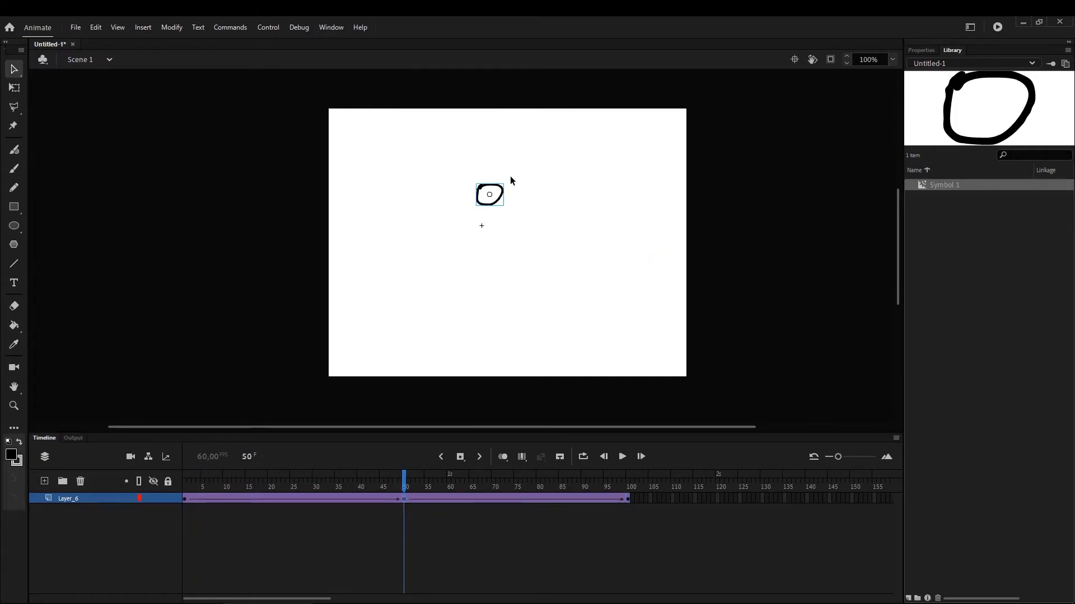
drag(499, 192, 633, 193)
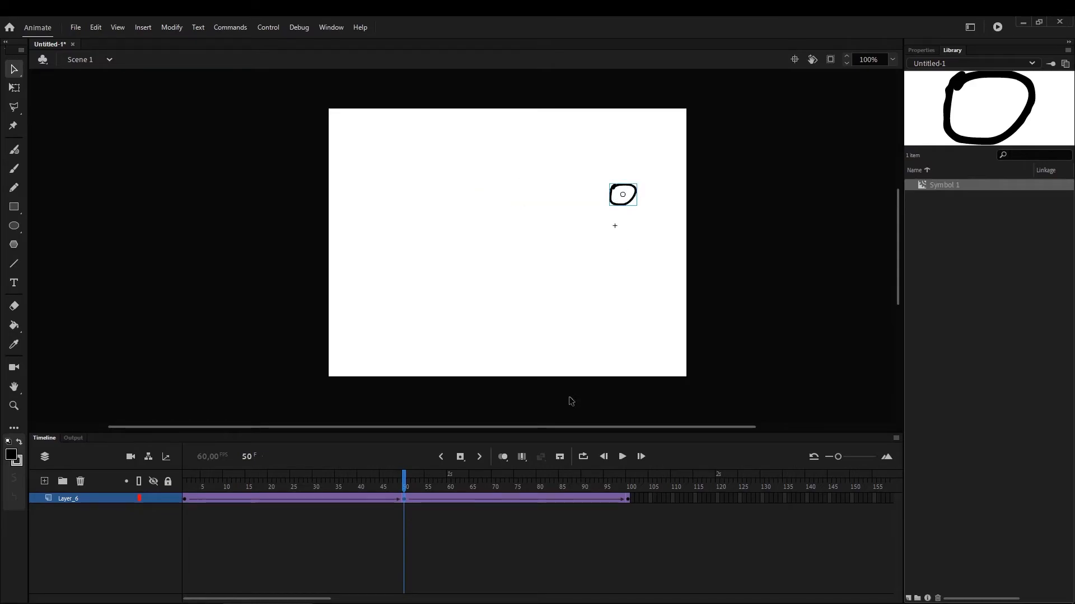
Scrub the classic tween from frame 100 back to frame 1 and test the movie
click(628, 500)
drag(628, 500, 145, 511)
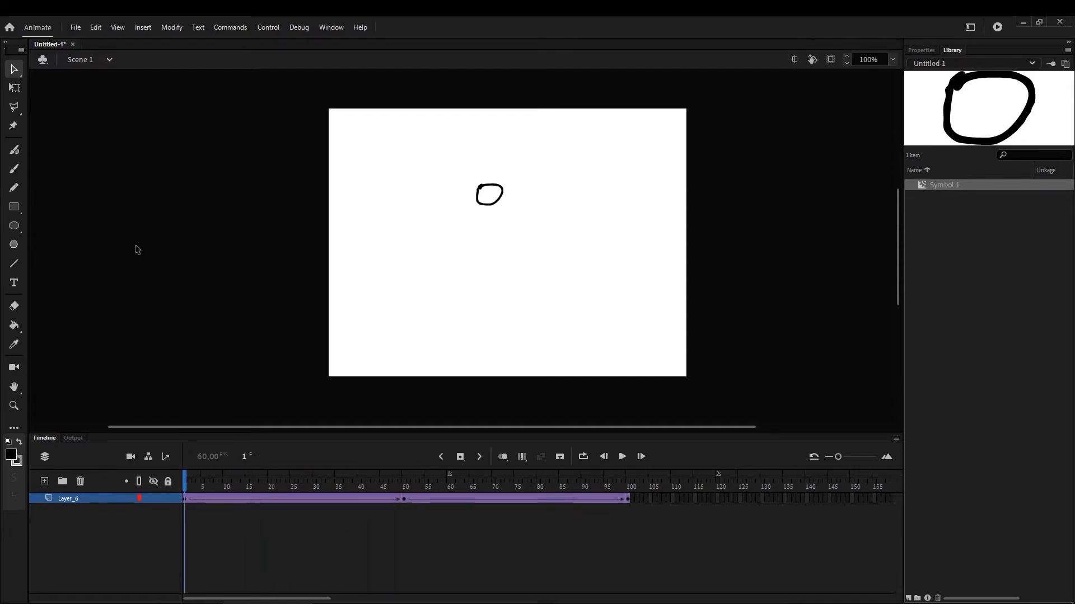
key(ctrl+Return)
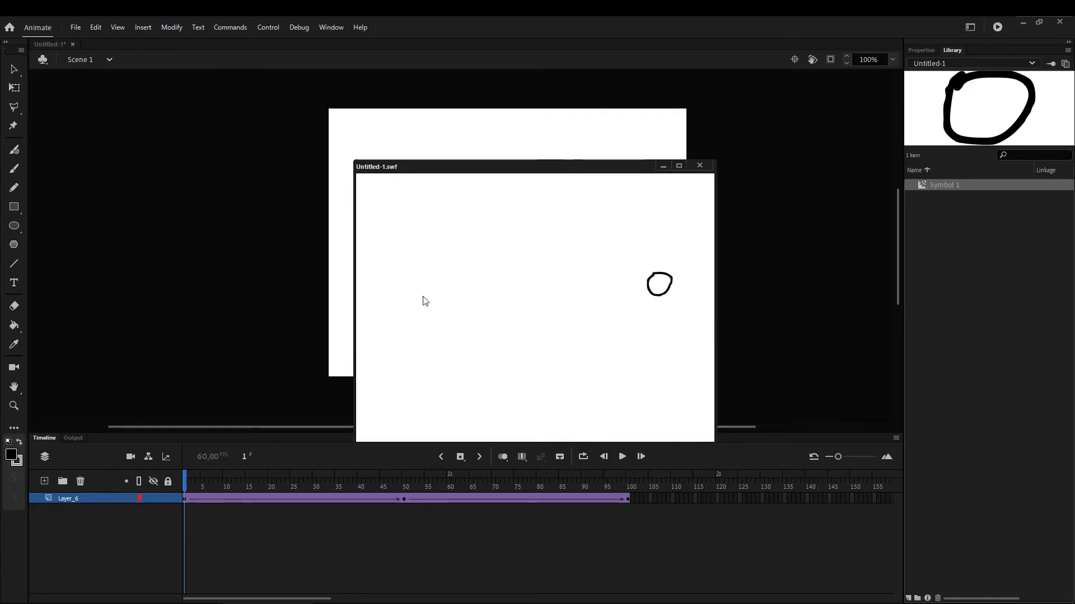
click(703, 166)
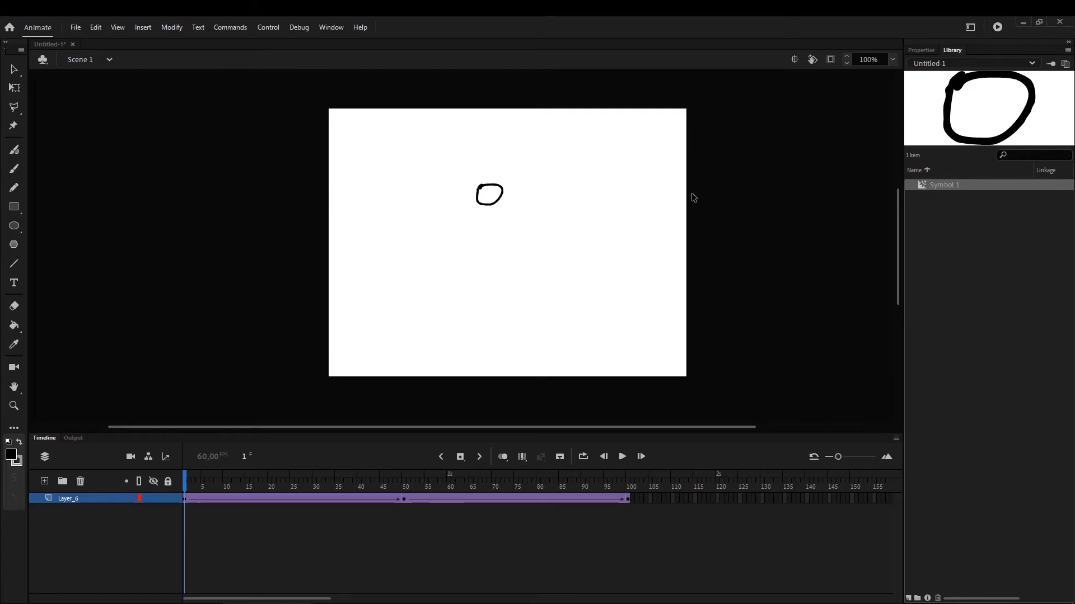
Open Symbol 1 from the library for editing and scrub its frame-by-frame animation back to frame 1
right_click(942, 186)
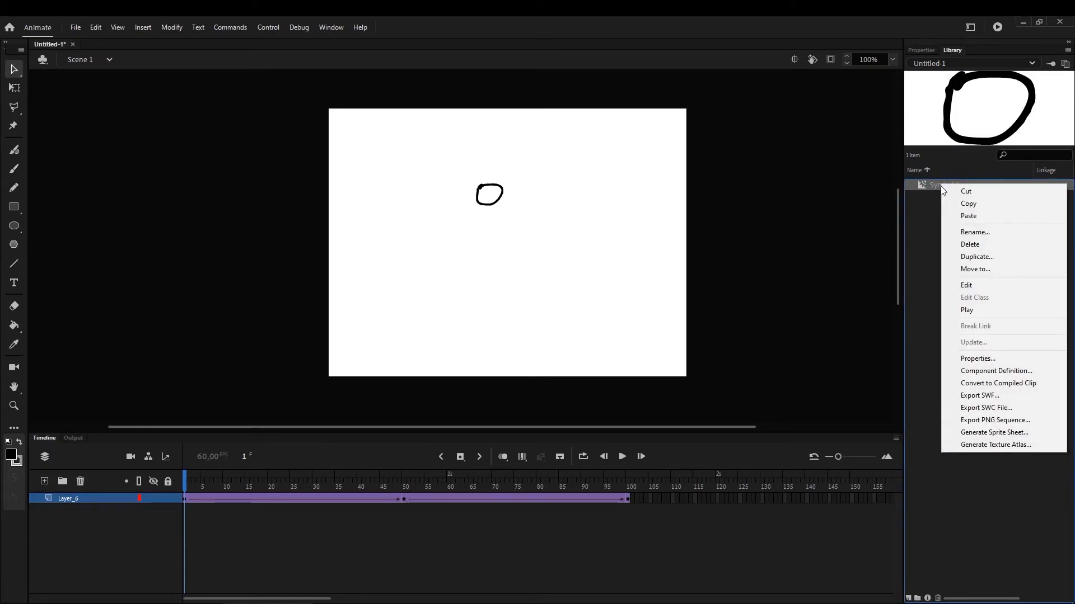
click(932, 232)
right_click(945, 182)
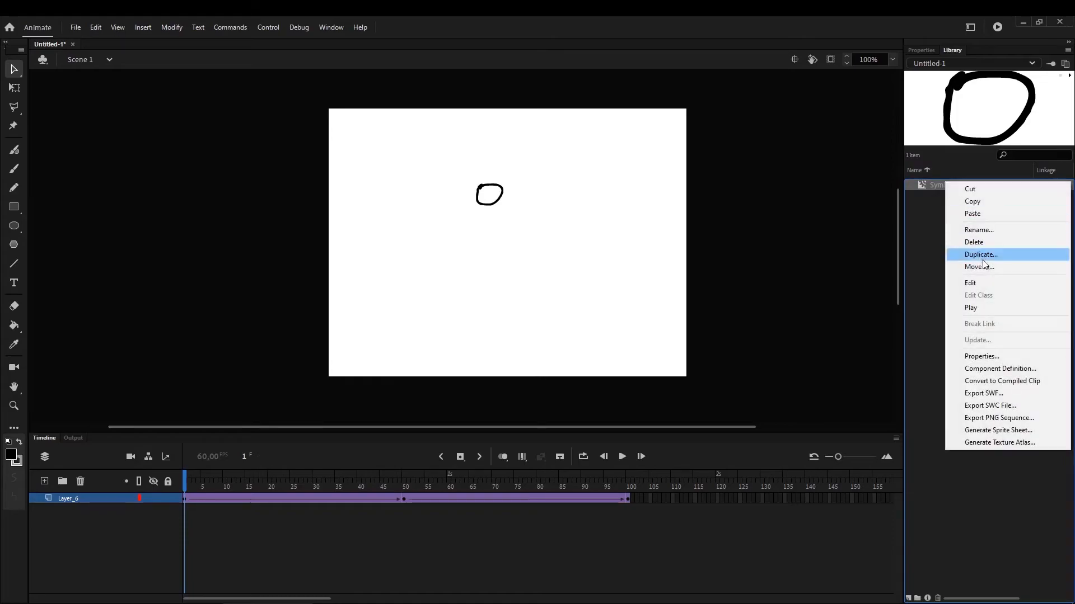
click(985, 284)
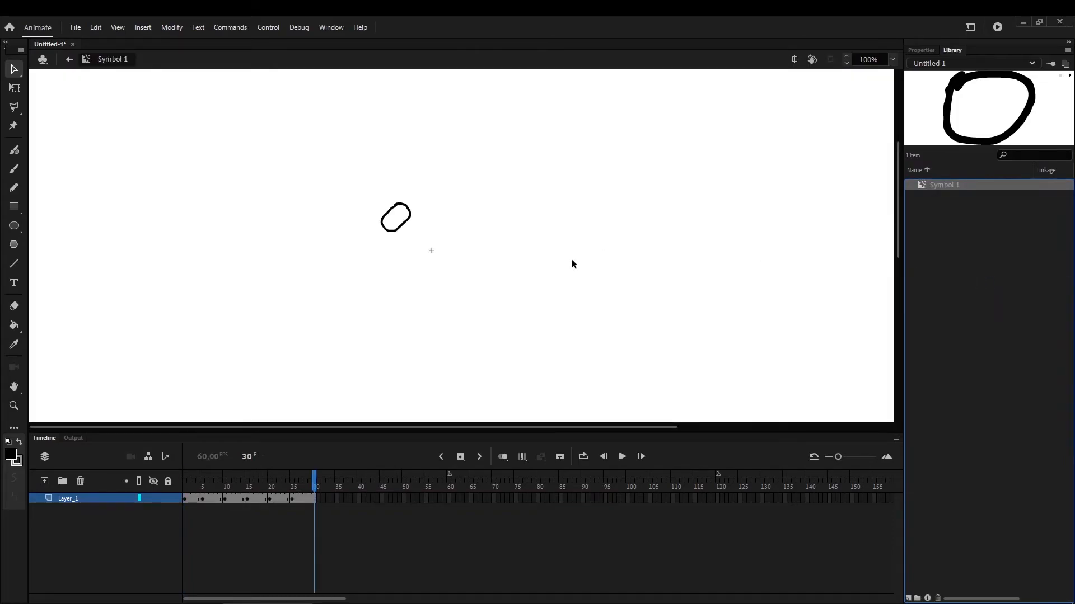
mouse_move(300, 483)
mouse_down()
mouse_move(185, 483)
mouse_move(292, 483)
mouse_move(162, 500)
mouse_move(285, 494)
mouse_move(133, 502)
mouse_up()
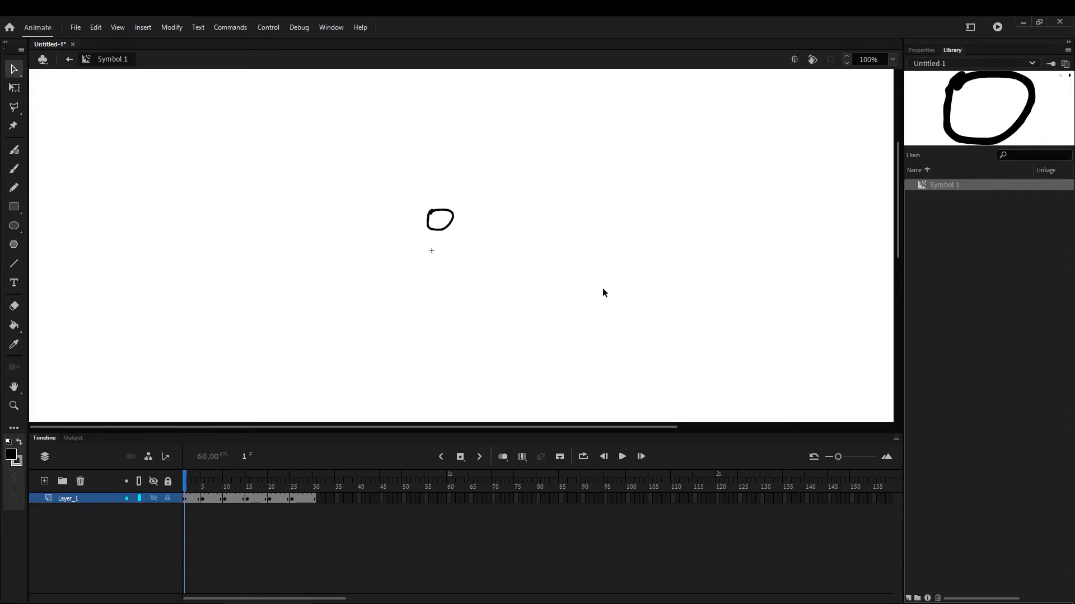
Create a new movie clip symbol in the library root, keeping the default name
click(943, 522)
click(907, 599)
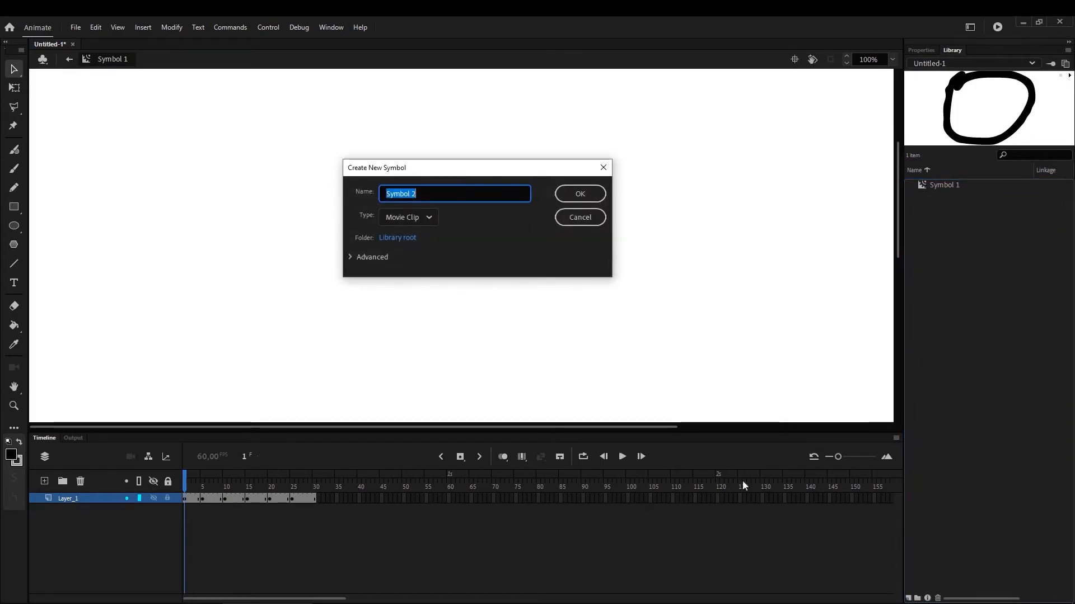
click(591, 194)
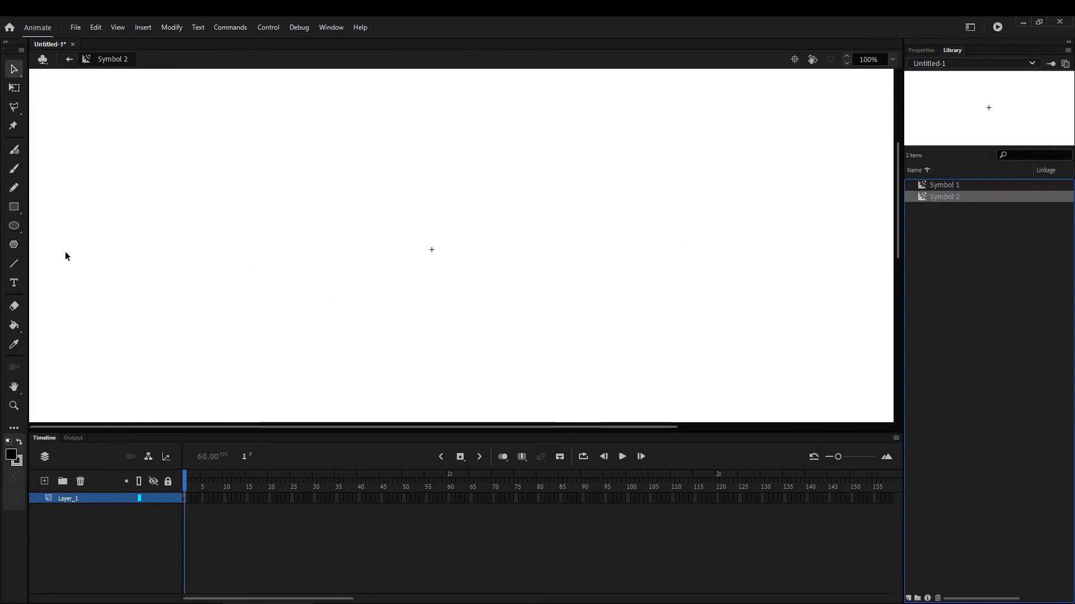
Set the Brush fill color to red #FF0000 and draw a short rising stroke above and left of the registration point on frame 1
click(18, 170)
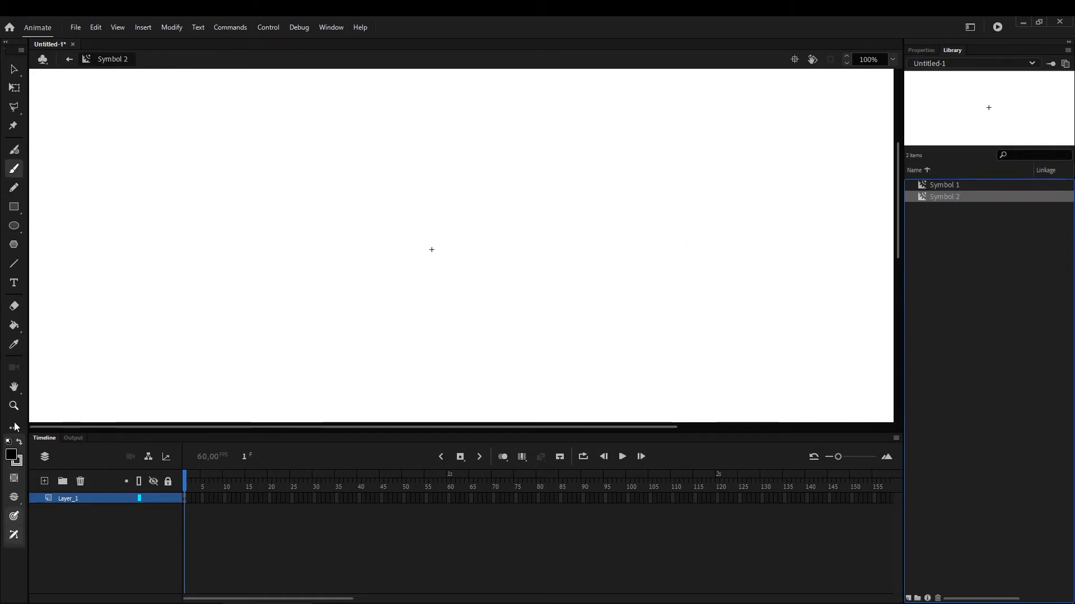
click(11, 458)
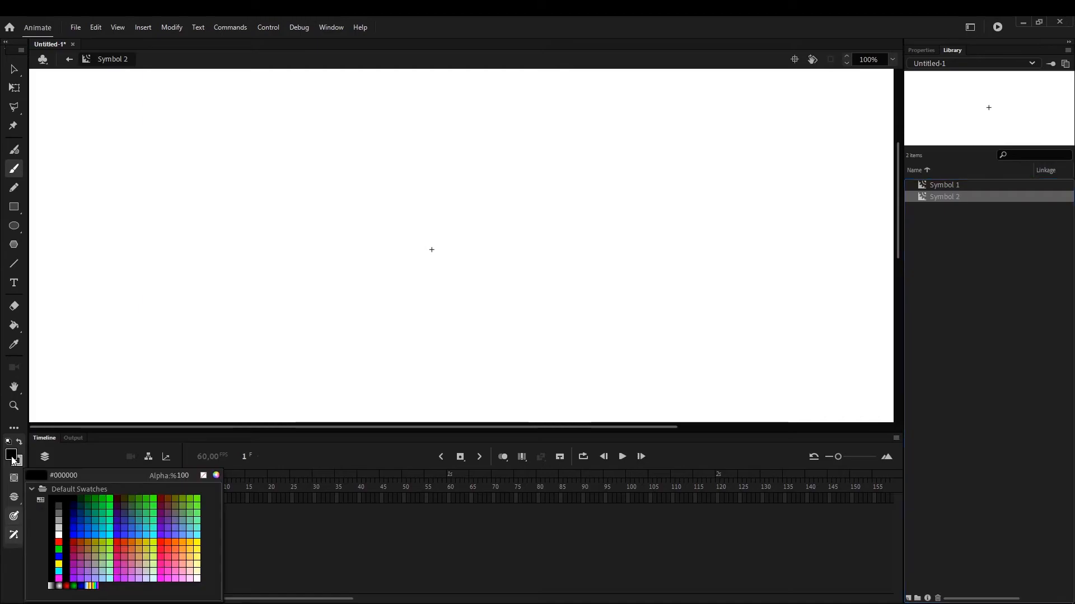
click(58, 542)
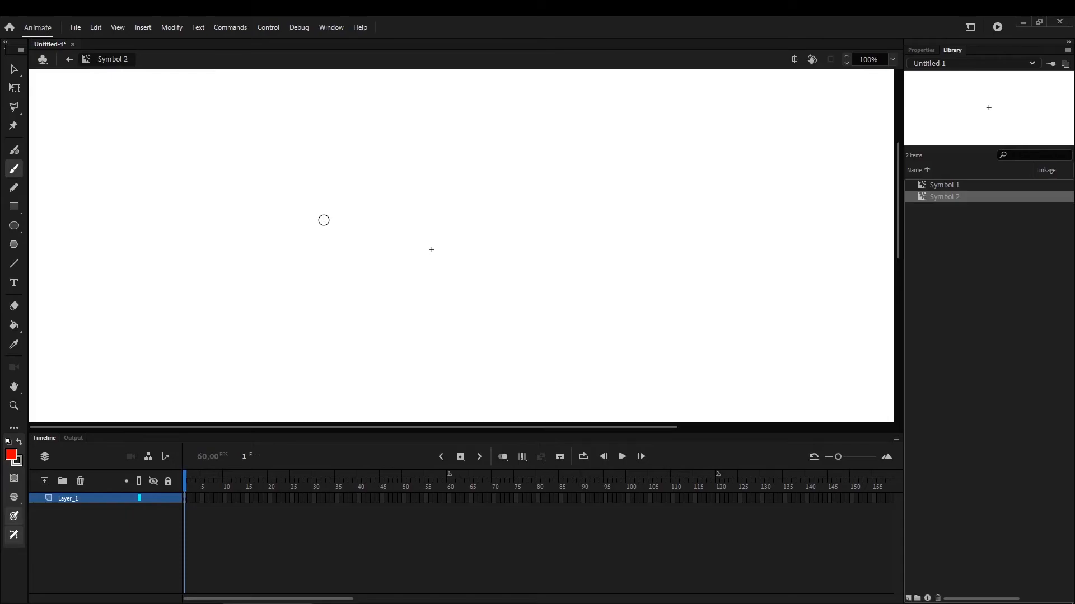
drag(319, 216, 390, 195)
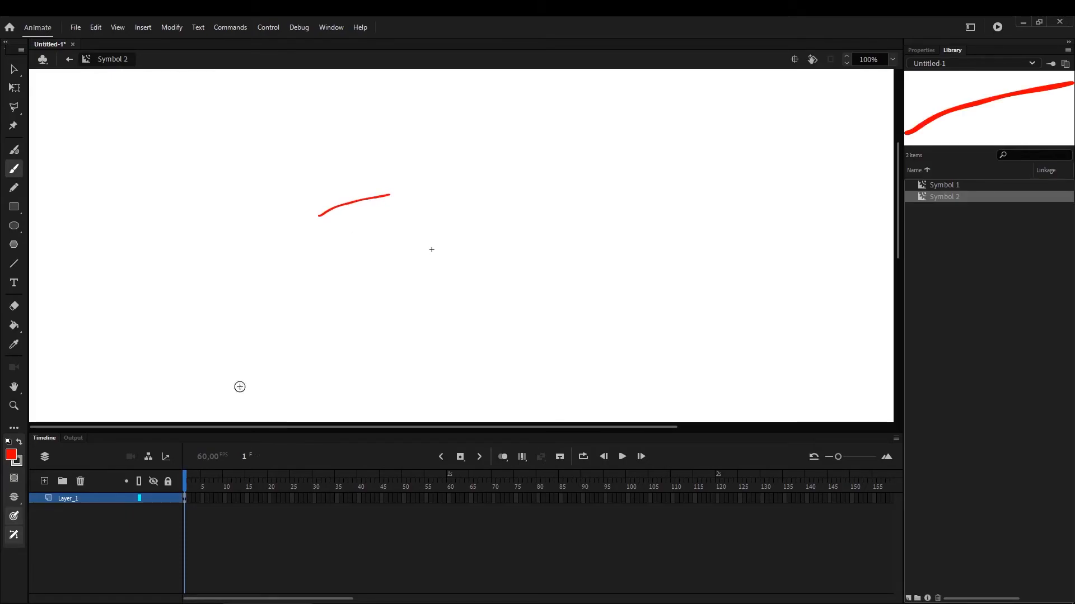
Convert frame 5 to a blank keyframe, turn on onion skinning, and draw an arched red stroke continuing from the first stroke's right end
right_click(204, 500)
click(305, 304)
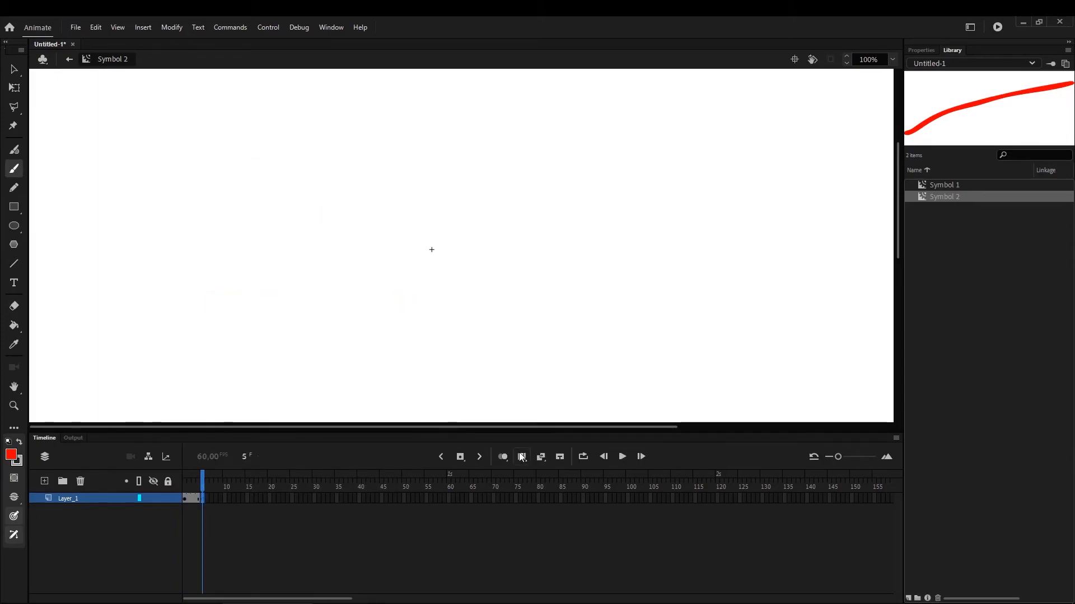
click(504, 458)
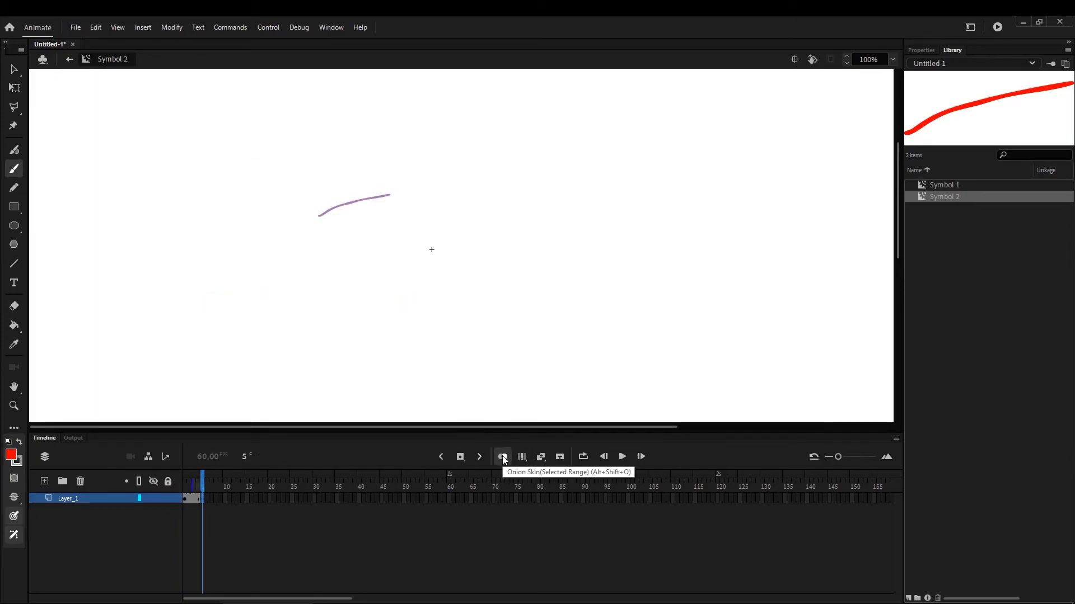
drag(393, 193, 489, 188)
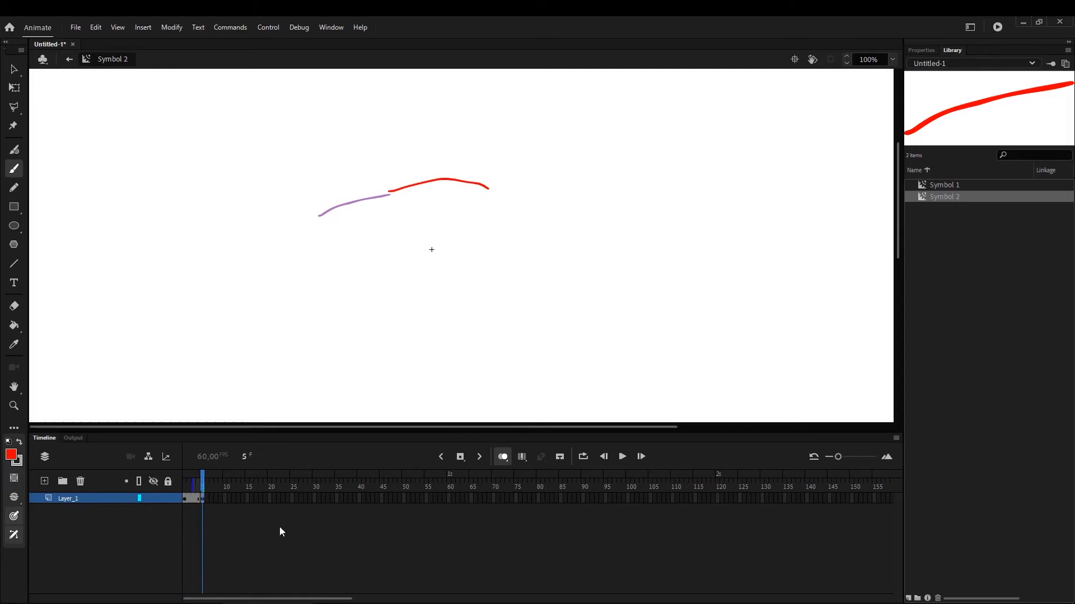
Convert frames 10 and 15 to blank keyframes, drawing a red stroke on each that continues the loop around and back along its lower side
right_click(224, 498)
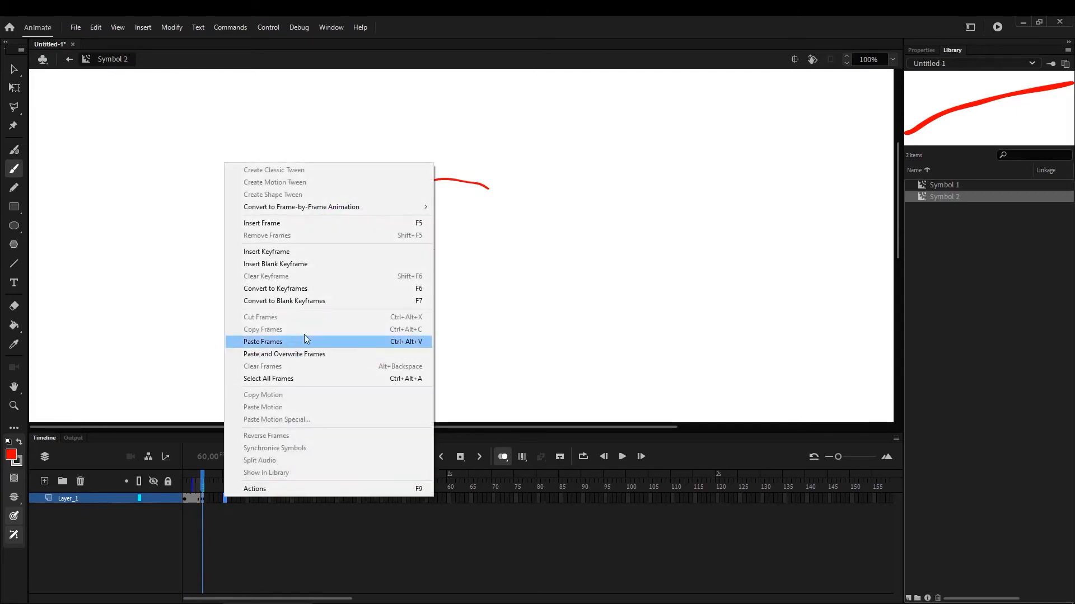
click(313, 300)
drag(431, 250, 430, 247)
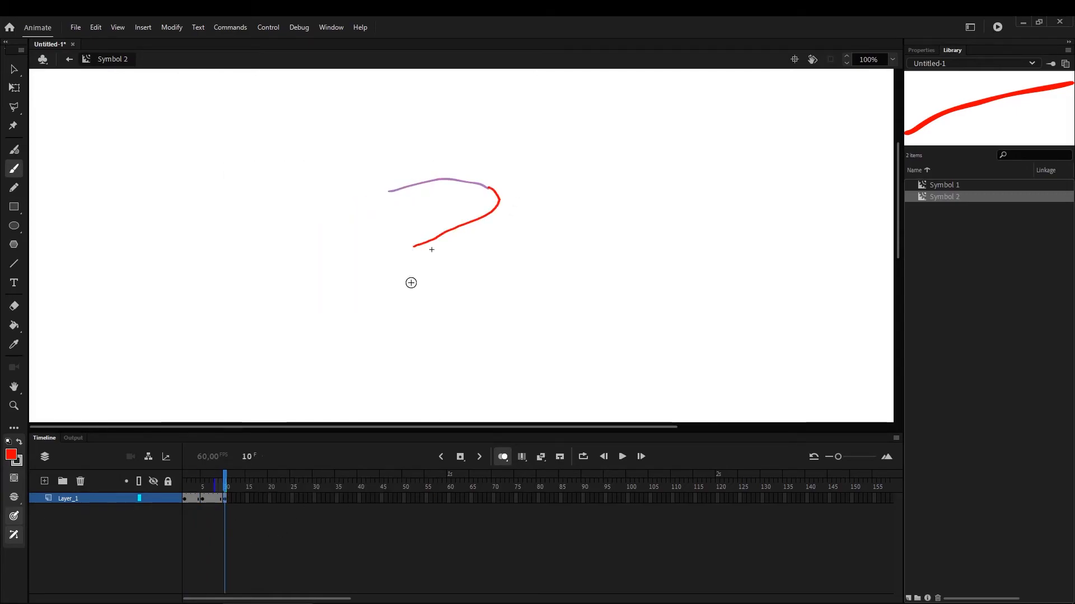
right_click(247, 498)
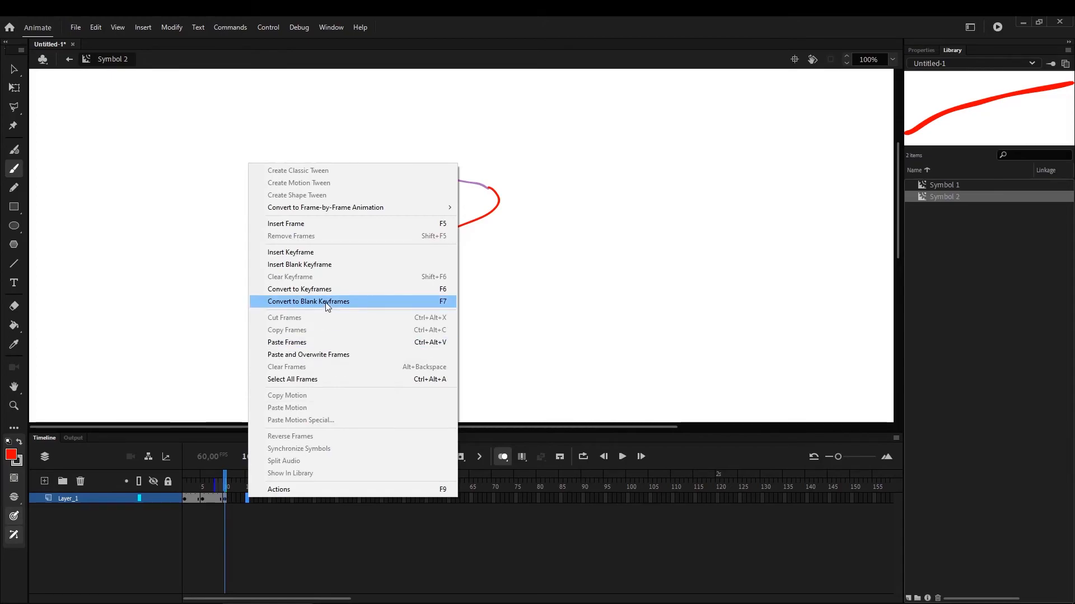
click(327, 305)
drag(350, 258, 320, 240)
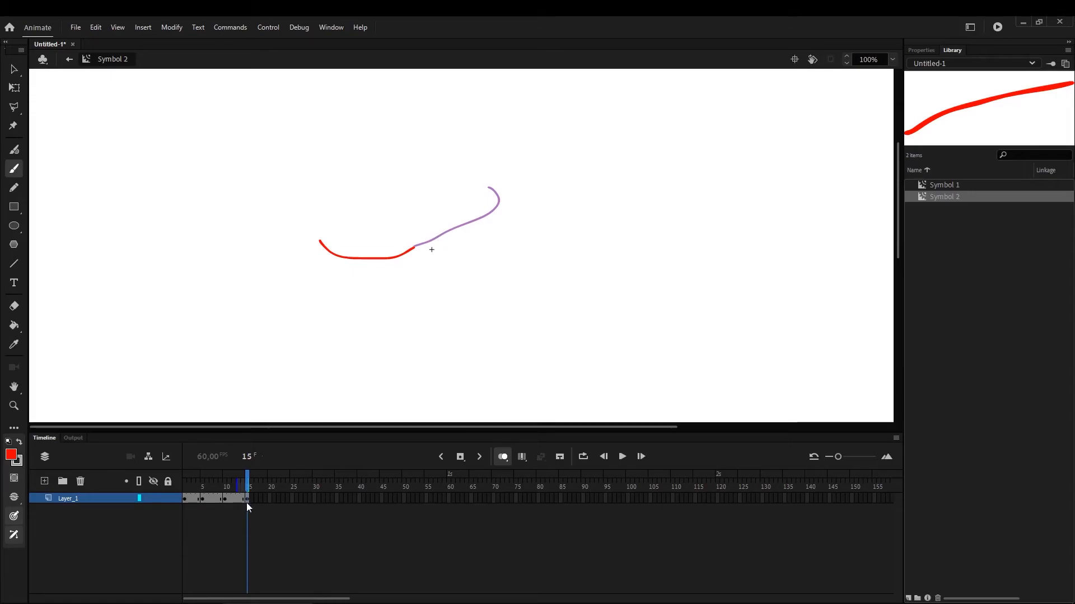
Convert frame 20 to a blank keyframe and draw a short red stroke rising from the previous stroke's left end
right_click(268, 499)
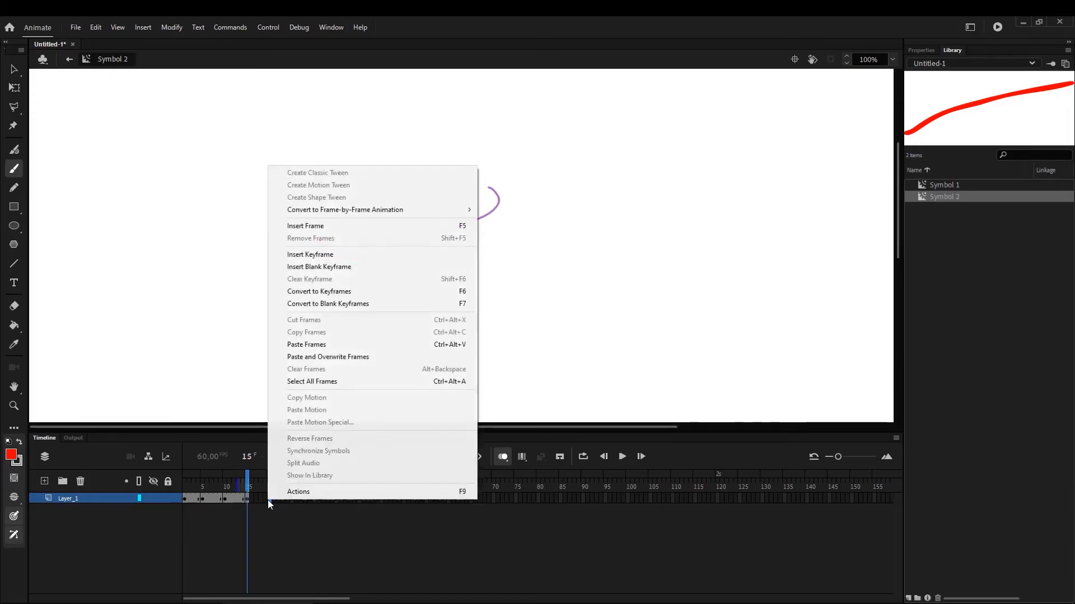
click(330, 304)
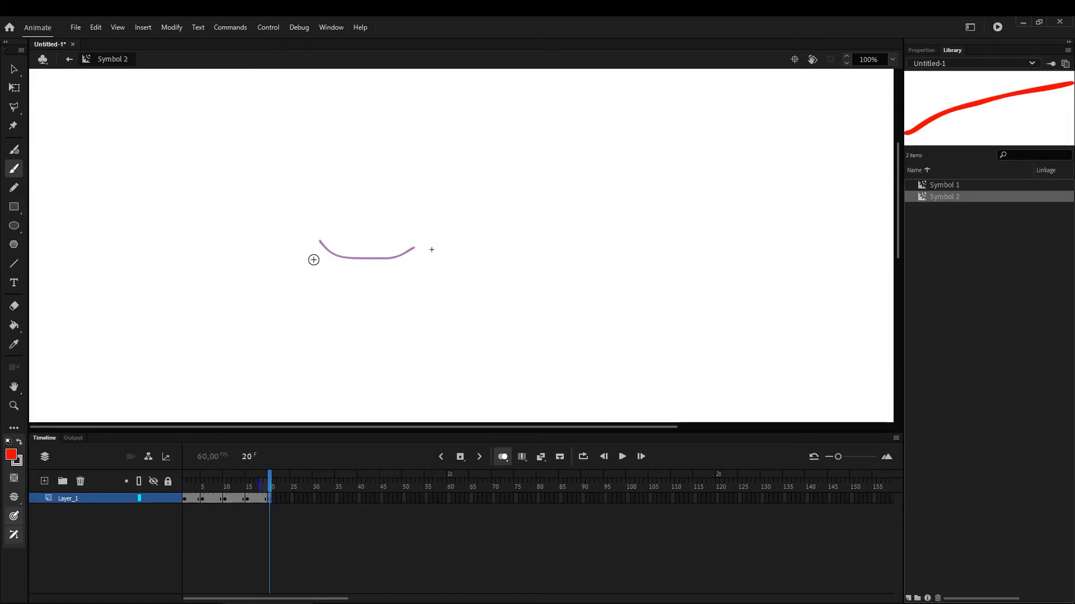
mouse_move(244, 485)
mouse_down()
mouse_move(173, 497)
mouse_move(271, 492)
mouse_up()
drag(319, 240, 327, 202)
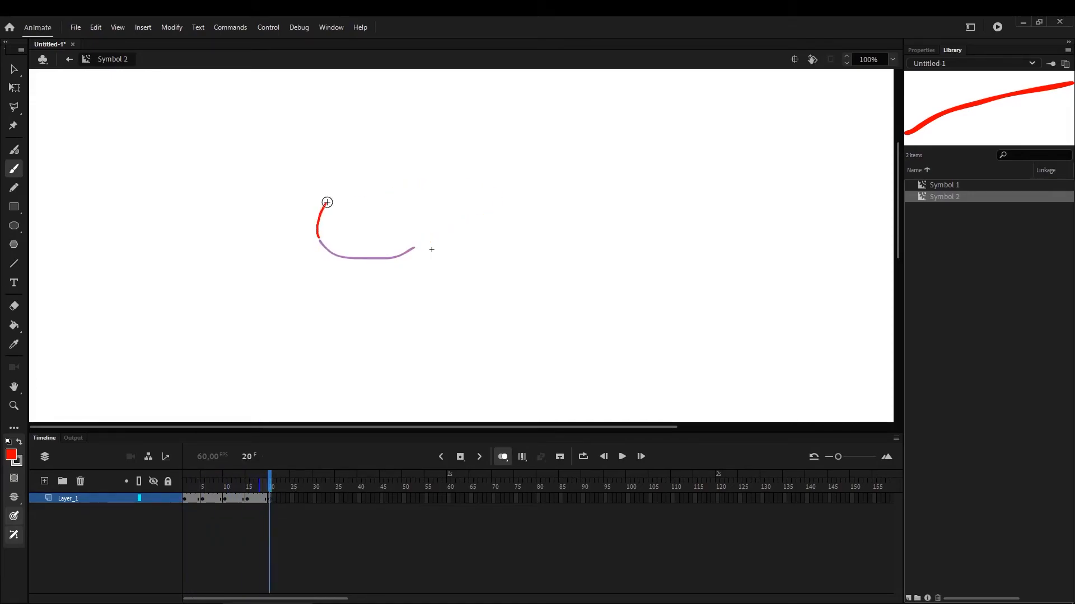
Extend Symbol 2's layer to frame 25, turn off onion skinning, and scrub the animation back to frame 1
right_click(294, 499)
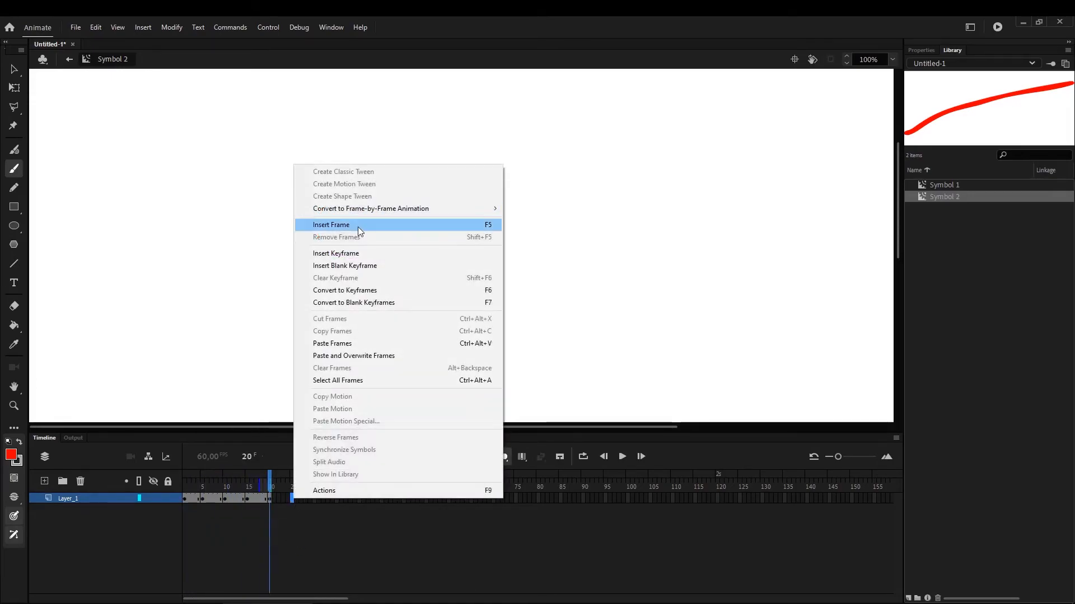
click(358, 223)
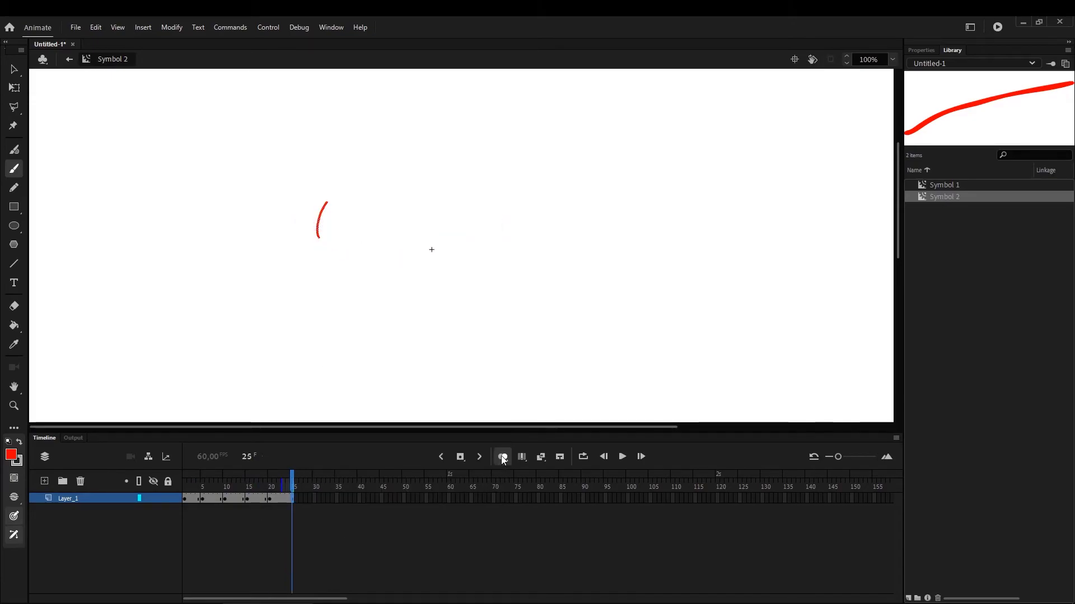
mouse_move(275, 497)
mouse_down()
mouse_move(190, 504)
mouse_move(292, 511)
mouse_move(228, 520)
mouse_move(180, 509)
mouse_move(311, 521)
mouse_move(207, 519)
mouse_move(303, 512)
mouse_move(163, 515)
mouse_up()
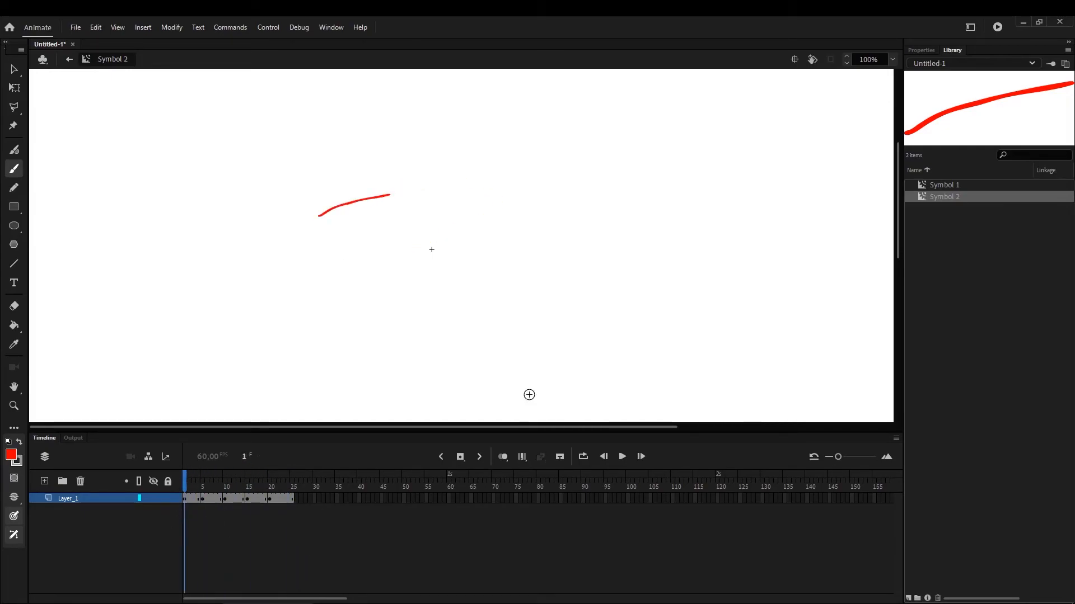
Open Symbol 1 from the library for editing and add a new layer above Layer_1
click(941, 185)
right_click(941, 185)
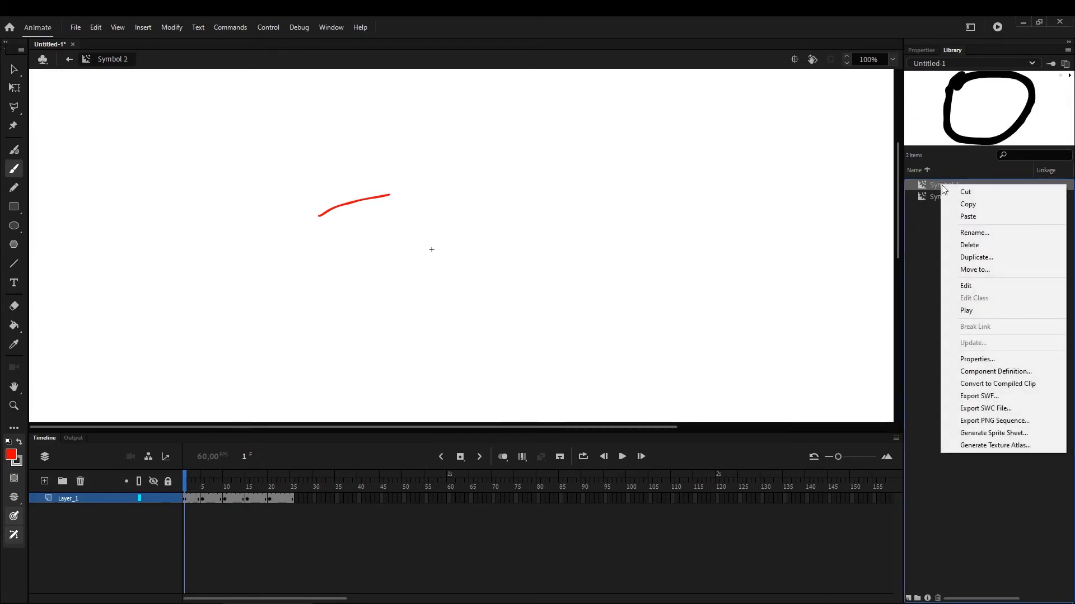
click(981, 286)
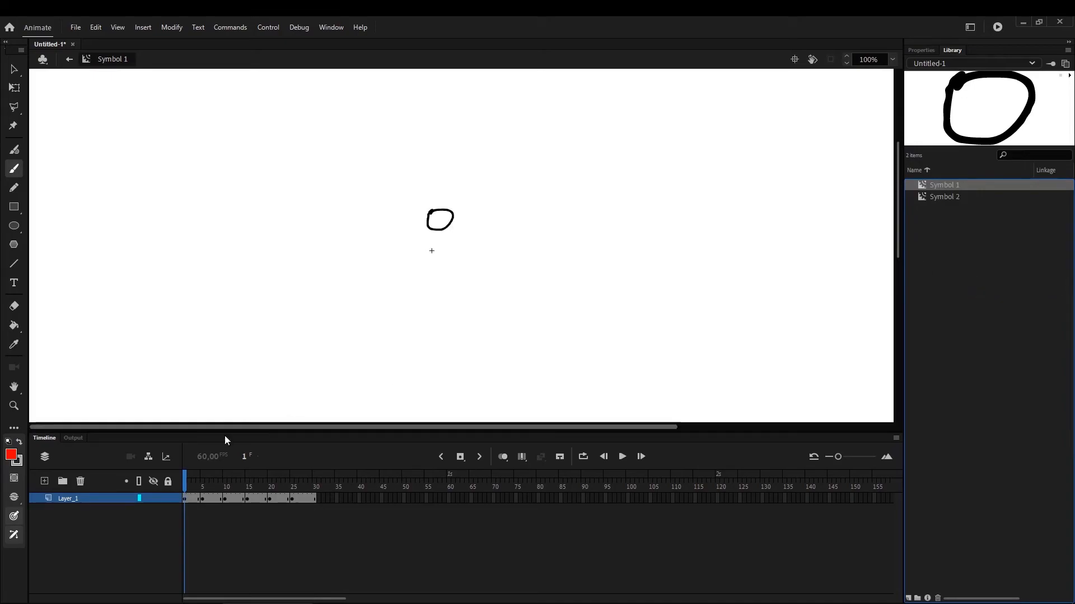
click(104, 500)
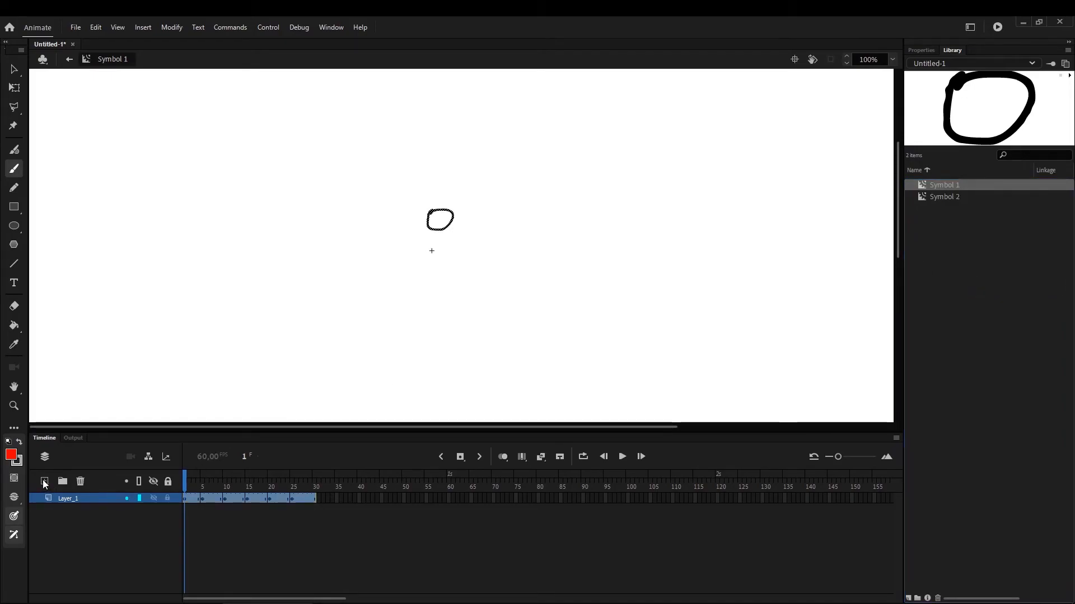
click(45, 482)
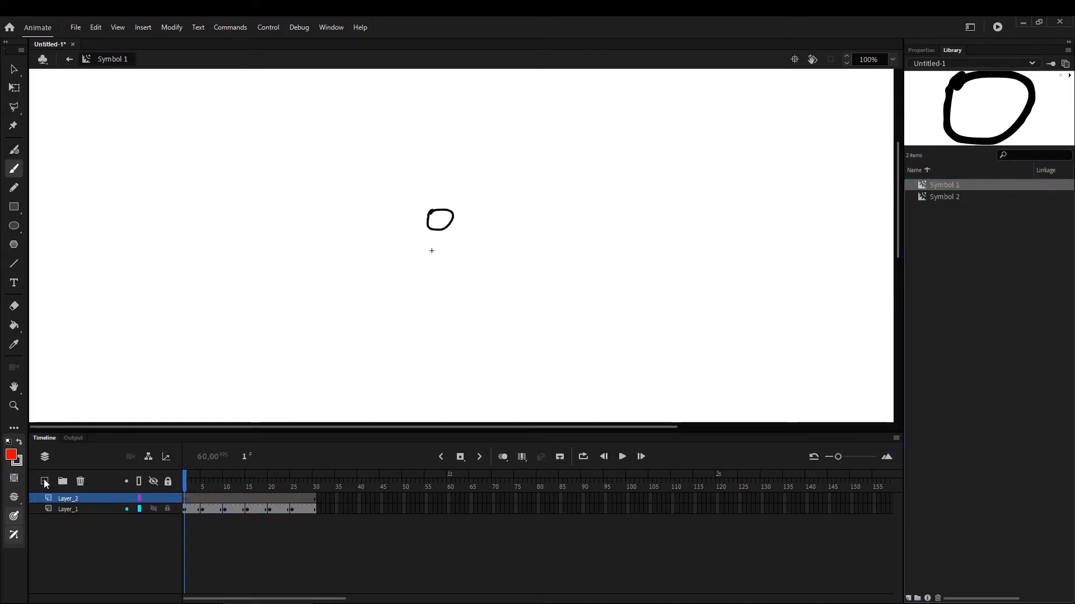
Place Symbol 2 on Layer_2 just above the black circle, nudge it slightly right, and scrub the combined animation back to frame 1
click(957, 197)
drag(952, 197, 422, 203)
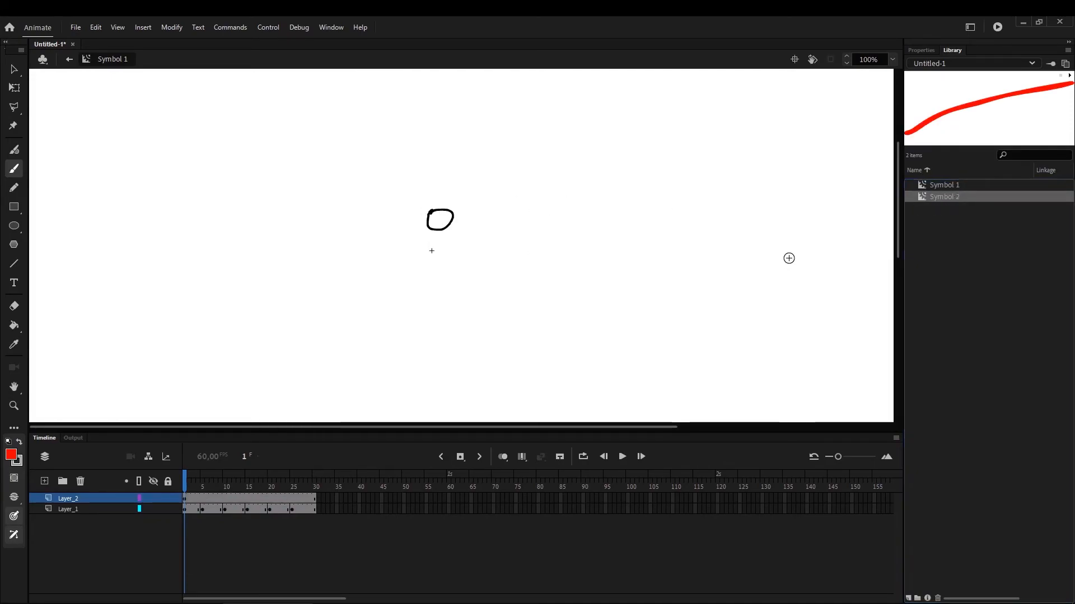
click(12, 90)
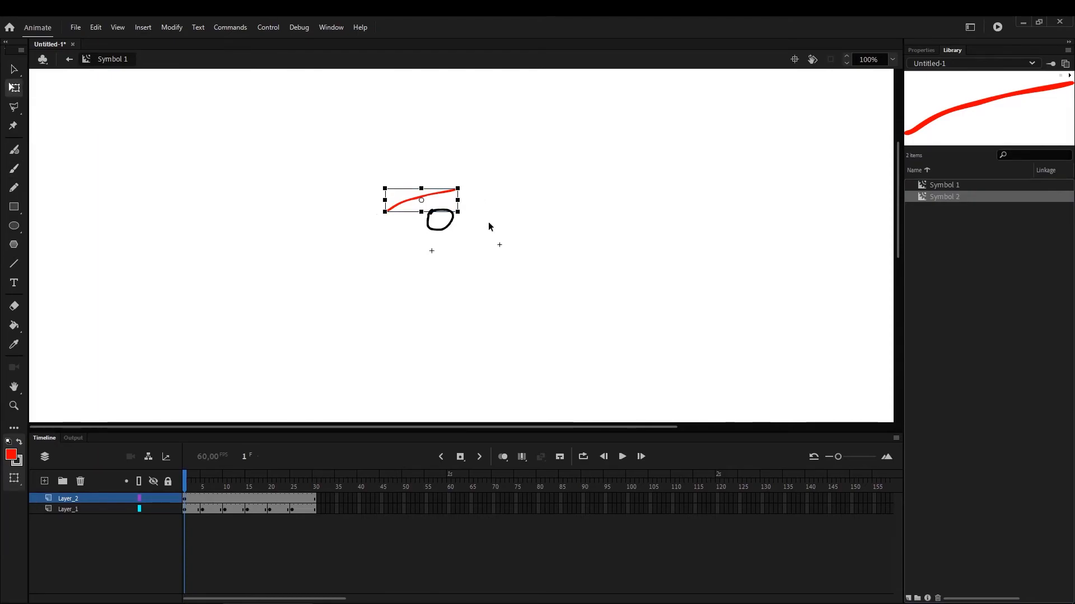
drag(431, 196, 439, 197)
mouse_move(209, 486)
mouse_down()
mouse_move(197, 485)
mouse_move(235, 491)
mouse_move(179, 489)
mouse_up()
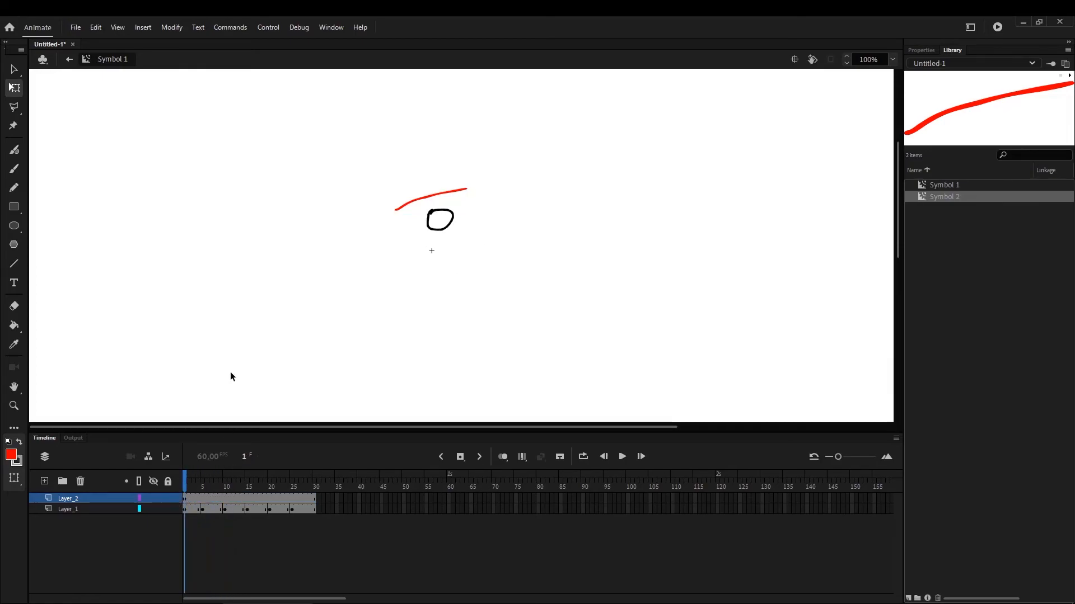
Return to Scene 1, scrub the tweened instance, and test the movie to watch the nested animations play, closing the preview
click(69, 59)
mouse_move(220, 493)
mouse_down()
mouse_move(185, 492)
mouse_move(386, 499)
mouse_move(618, 467)
mouse_move(599, 482)
mouse_move(137, 525)
mouse_up()
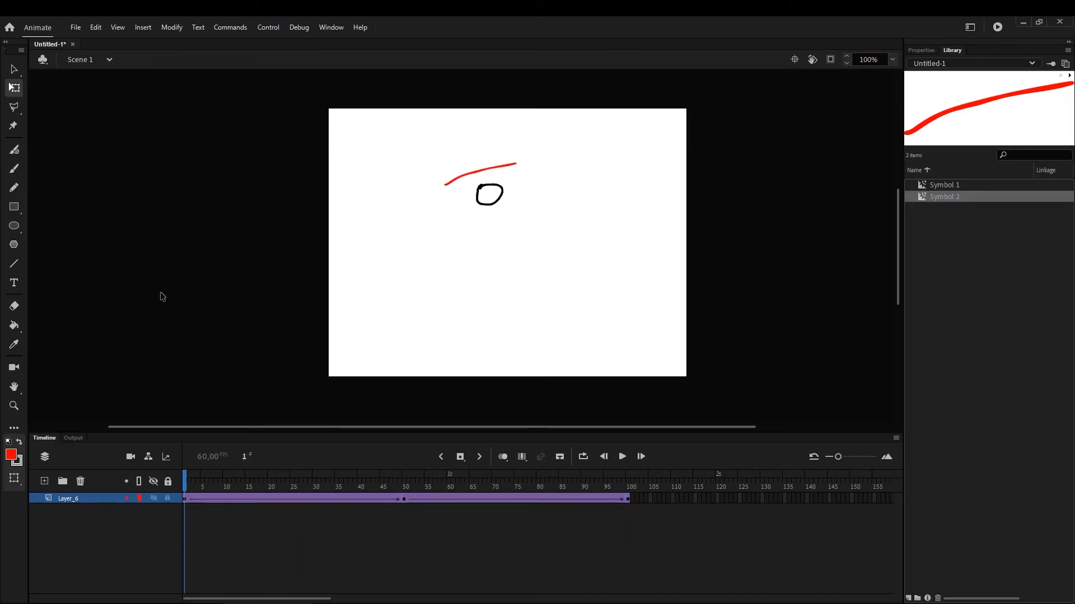
key(ctrl+Return)
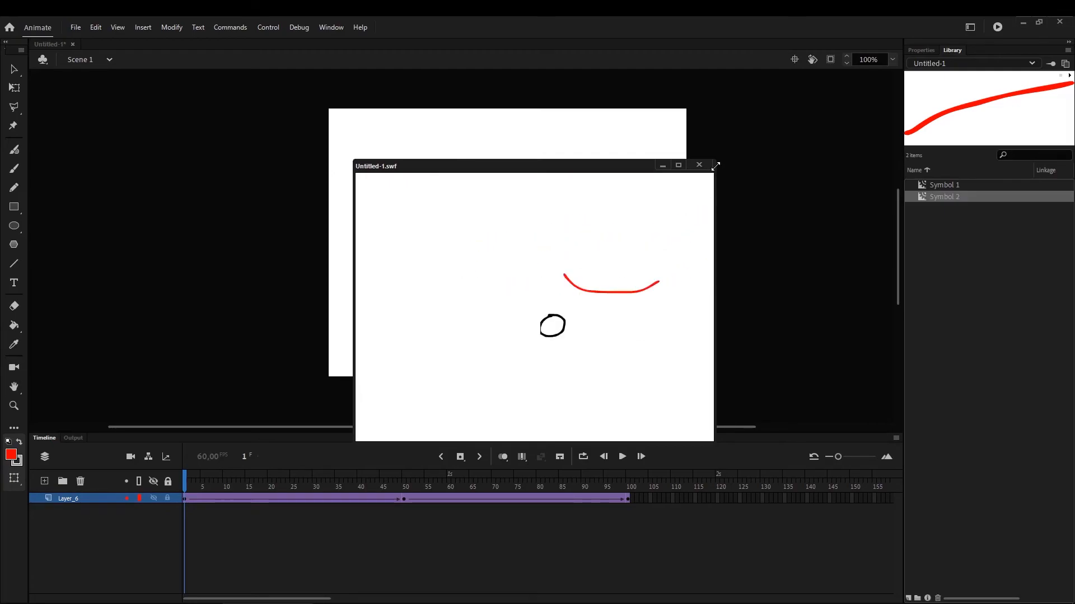
click(699, 164)
key(q)
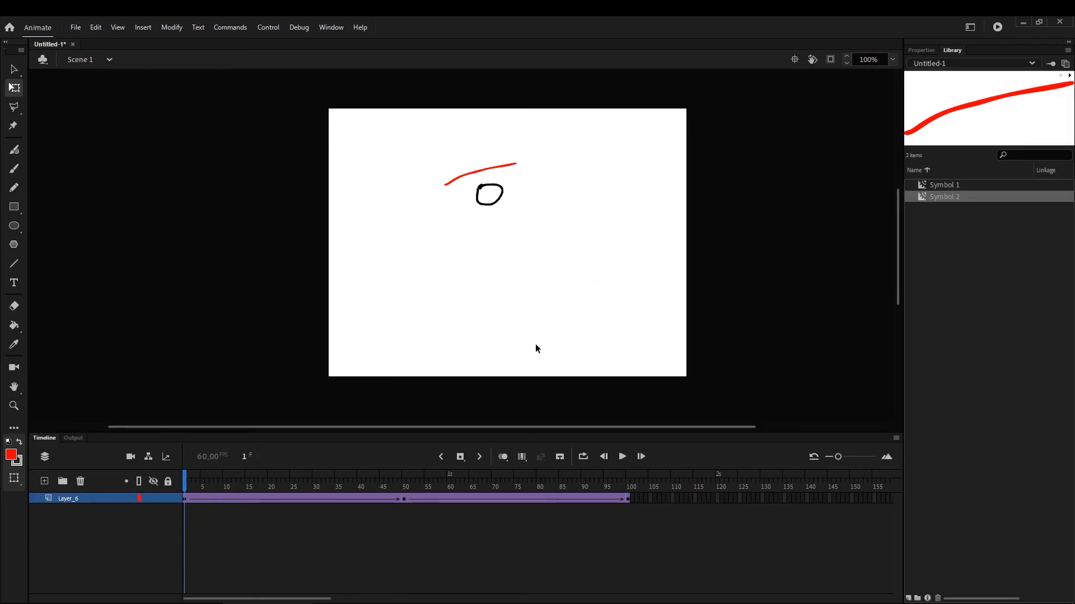
Add a new empty layer to the main timeline and delete Layer_6 with its tweened symbol
click(45, 481)
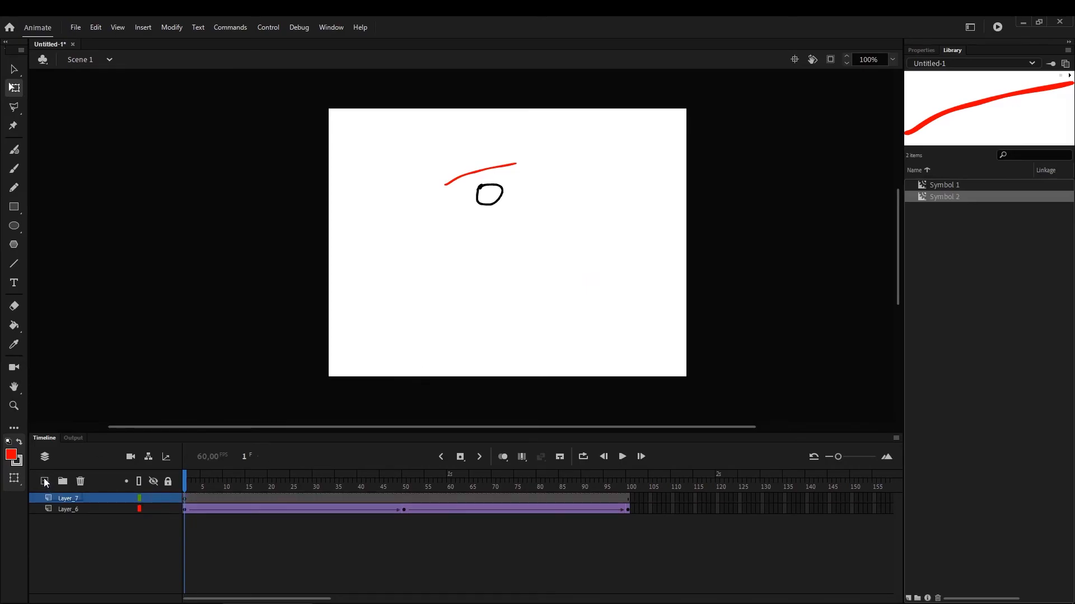
click(87, 509)
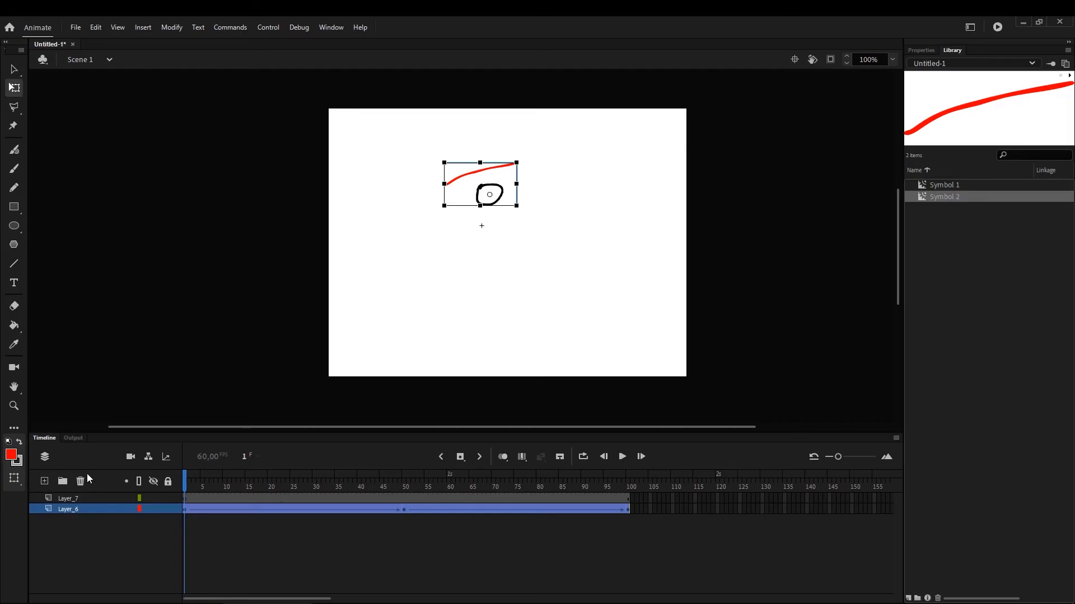
click(80, 482)
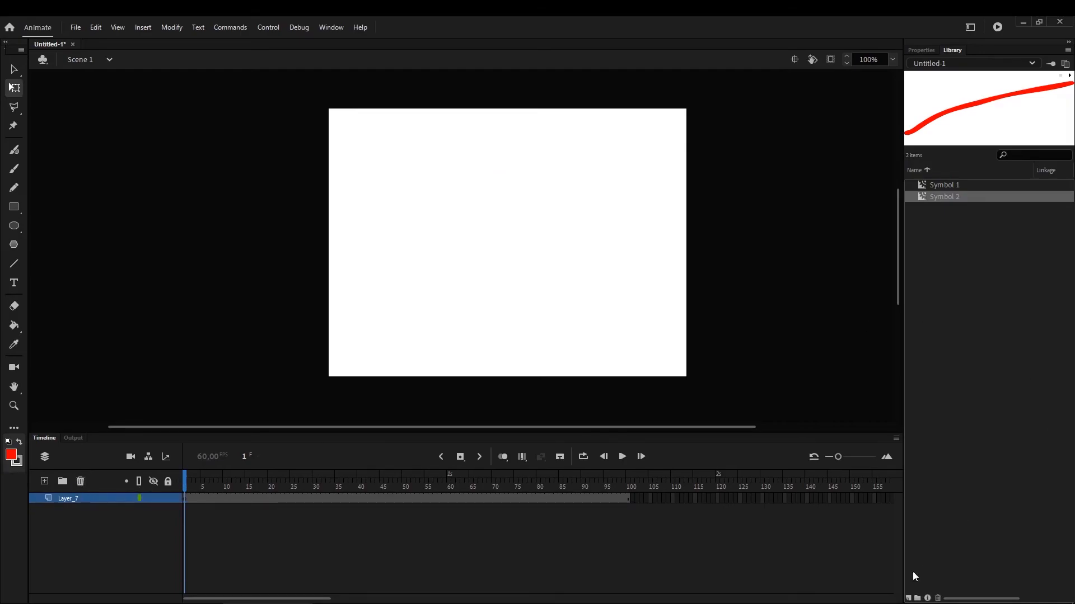
Create a movie clip symbol with the default name and draw a large closed freeform outline in it using a black #000000 Brush
click(908, 598)
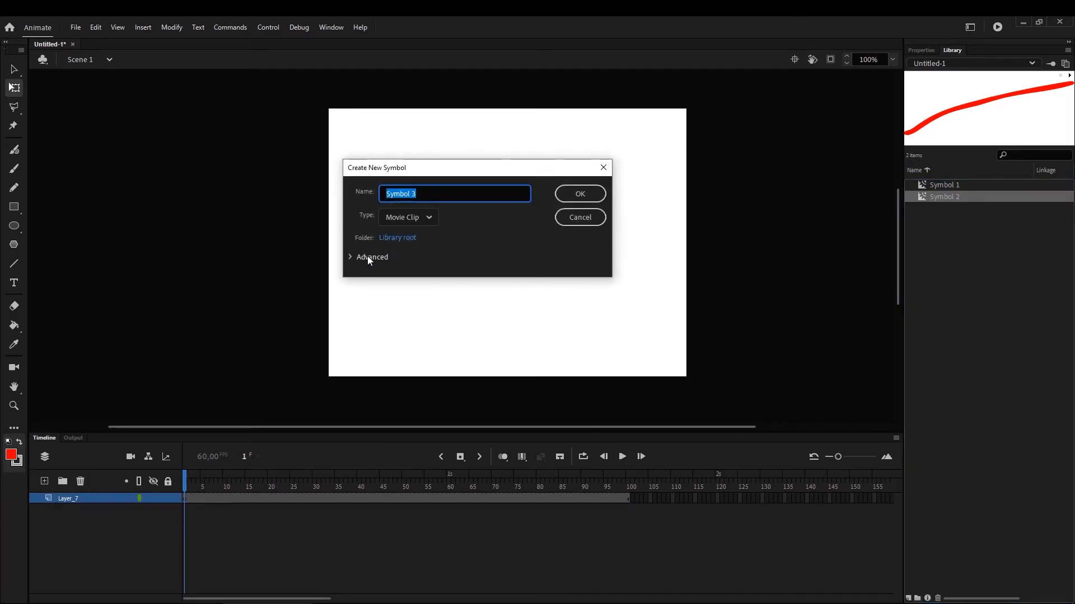
click(582, 194)
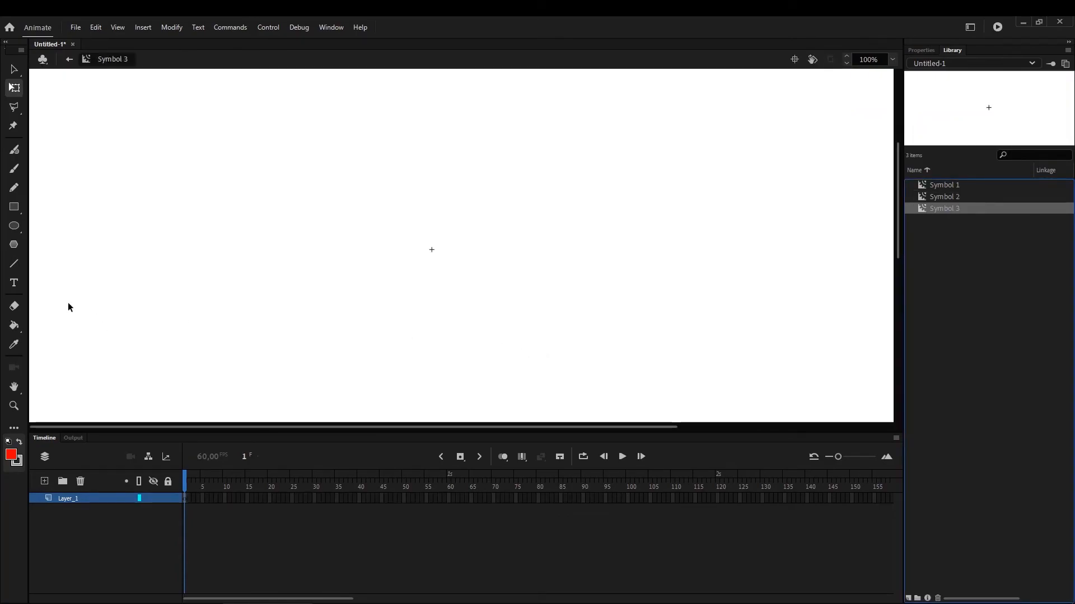
click(16, 170)
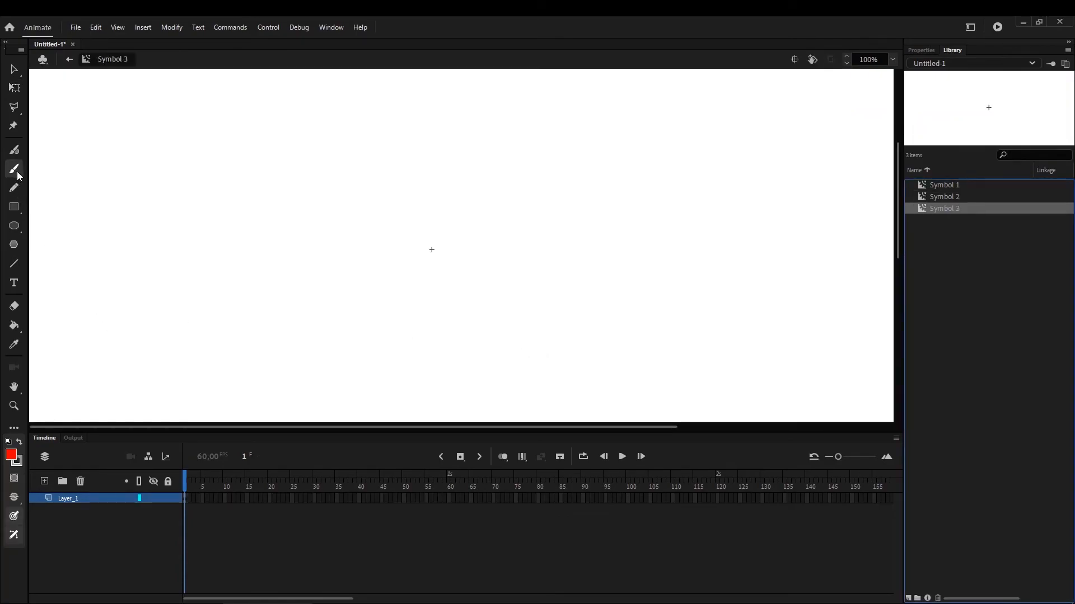
click(11, 455)
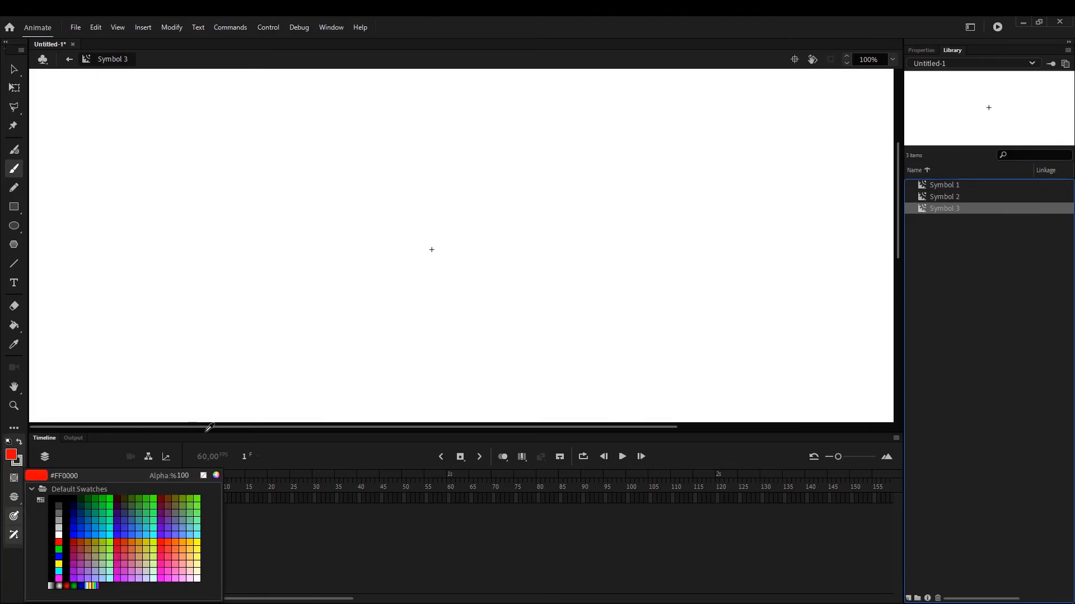
click(52, 500)
mouse_move(430, 138)
mouse_down()
mouse_move(405, 320)
mouse_move(494, 318)
mouse_move(543, 270)
mouse_move(515, 176)
mouse_move(432, 139)
mouse_up()
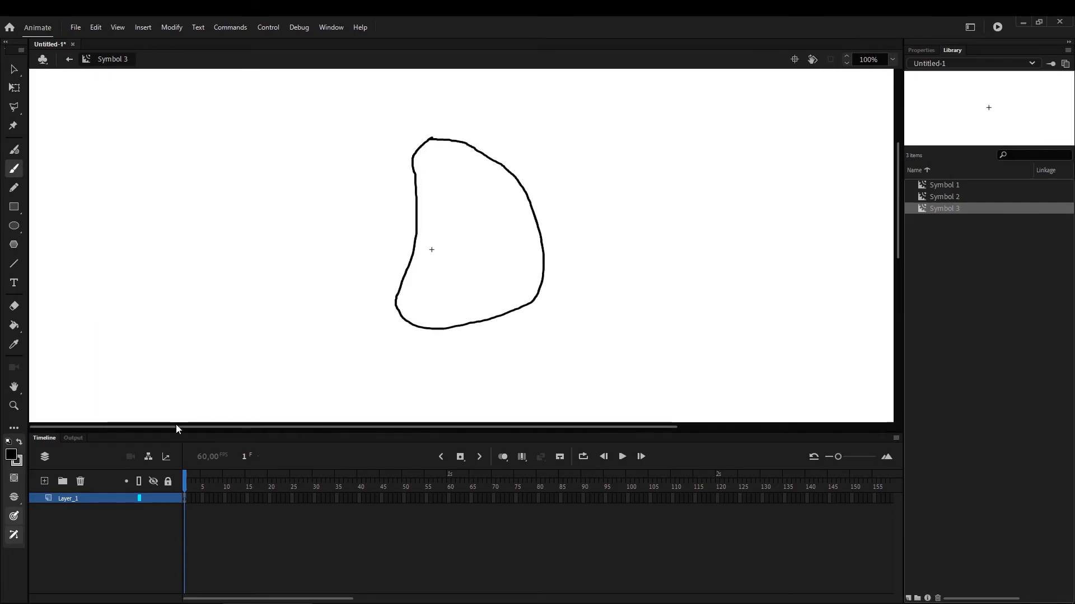
Fill the closed freeform outline with dark green using the Paint Bucket tool
click(20, 330)
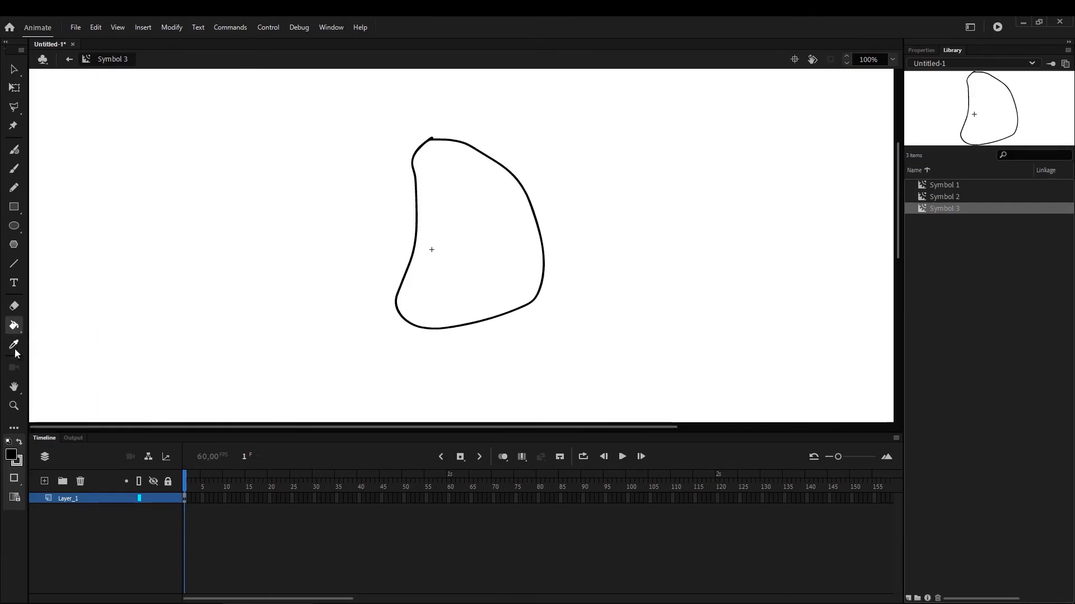
click(12, 457)
click(76, 521)
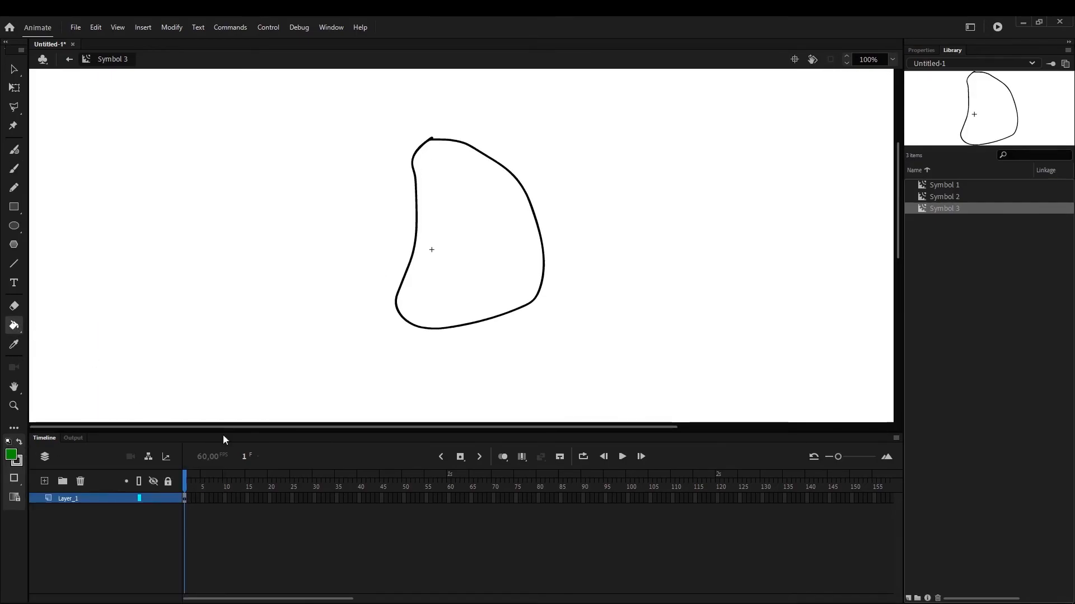
click(487, 256)
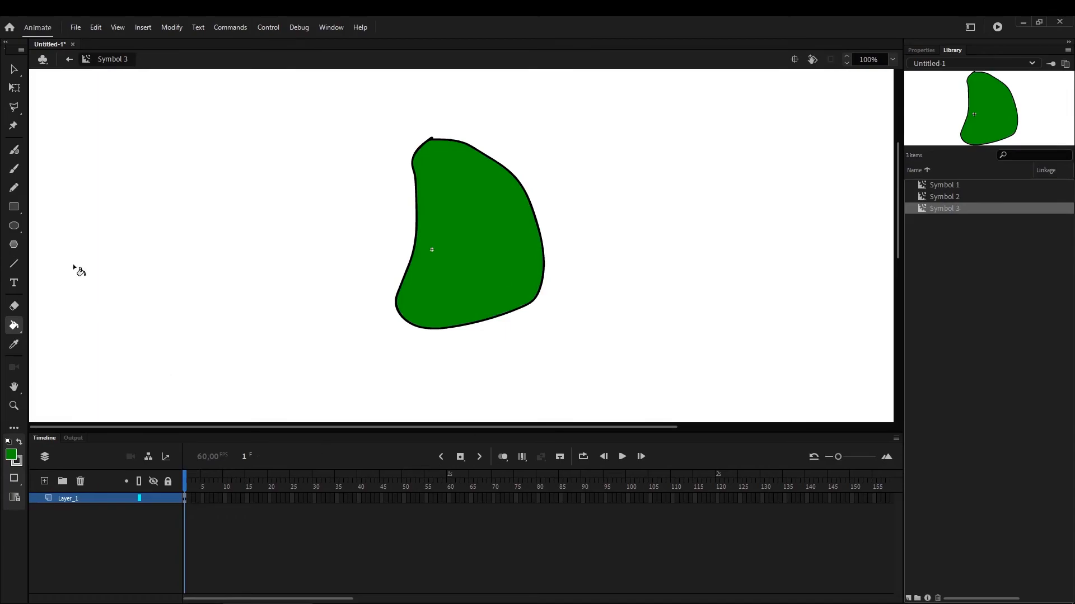
Return to Scene 1, place Symbol 3 at the stage center, scale it down to about half size, and leave it selected
click(70, 60)
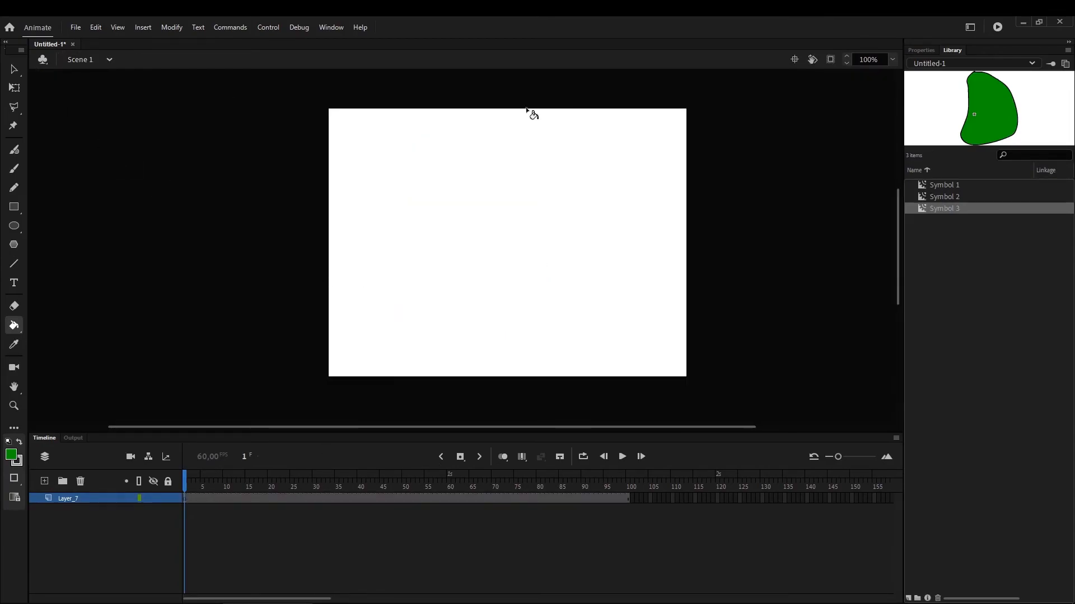
drag(948, 207, 510, 242)
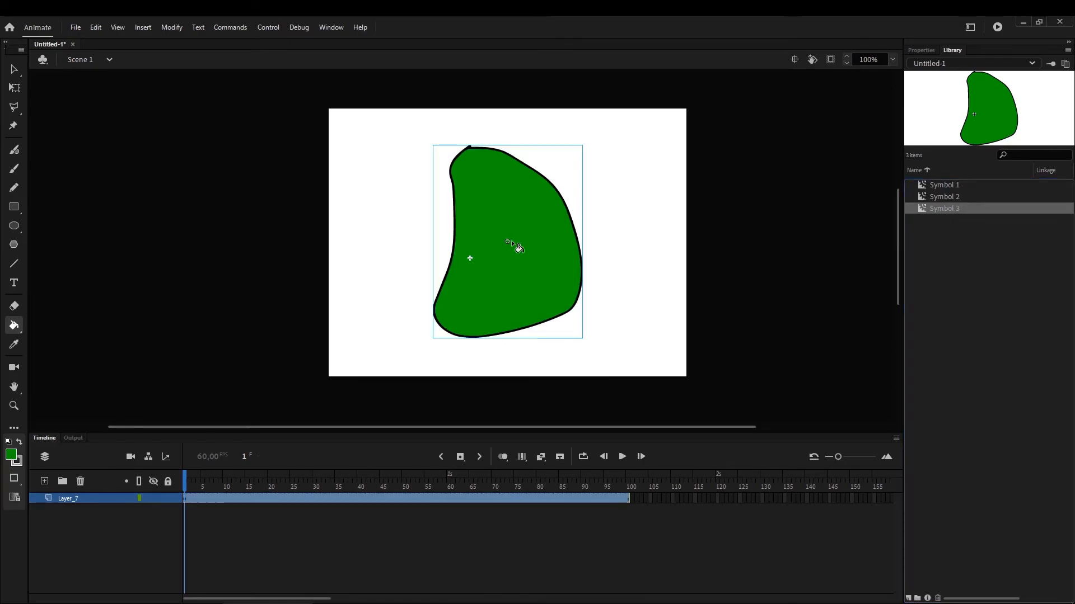
click(13, 88)
drag(434, 146, 467, 168)
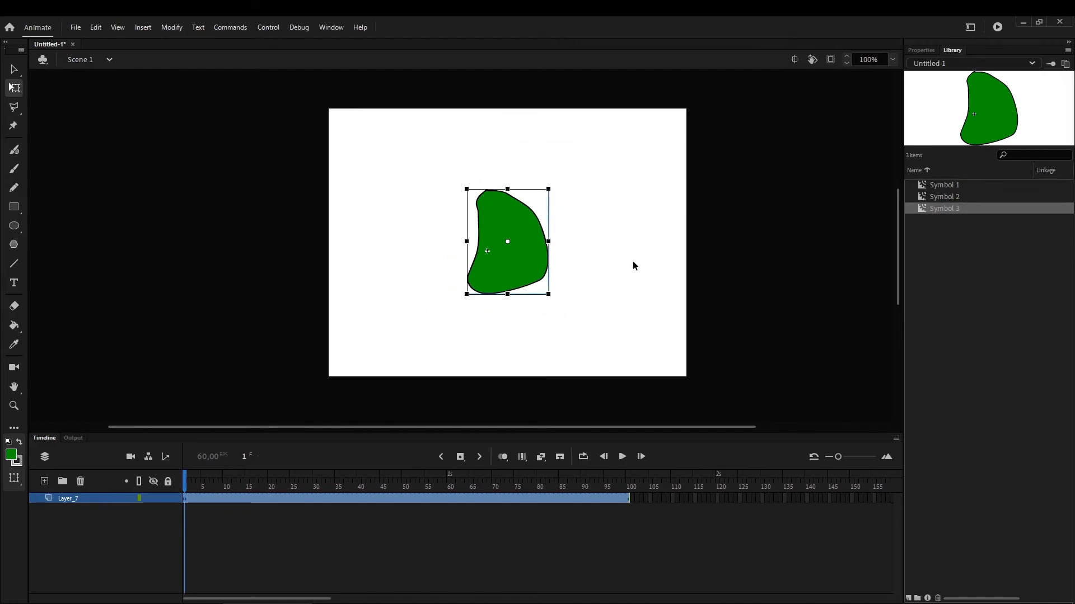
click(633, 293)
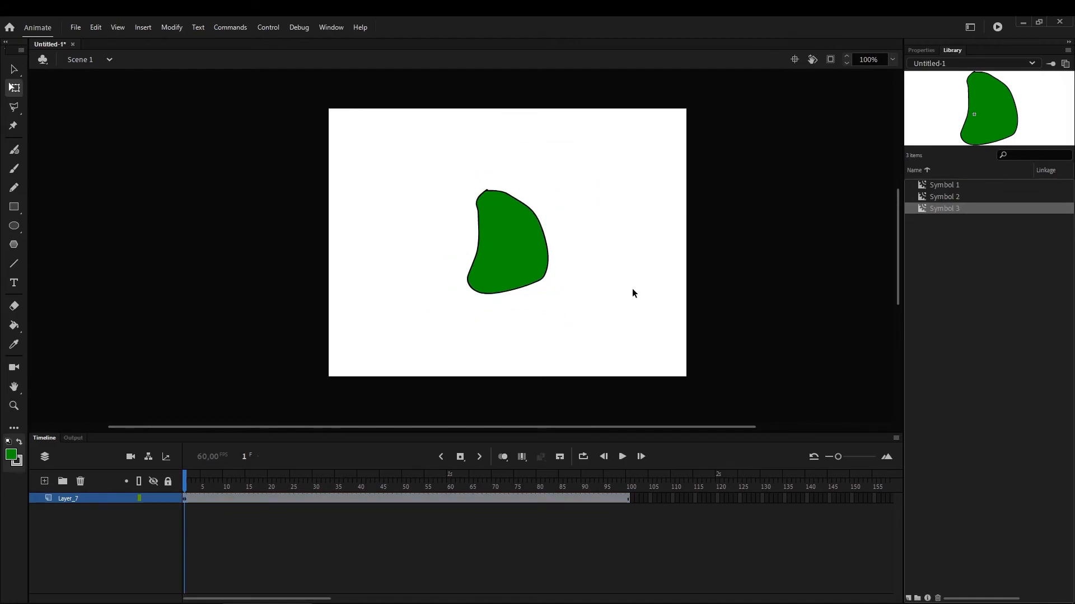
click(522, 243)
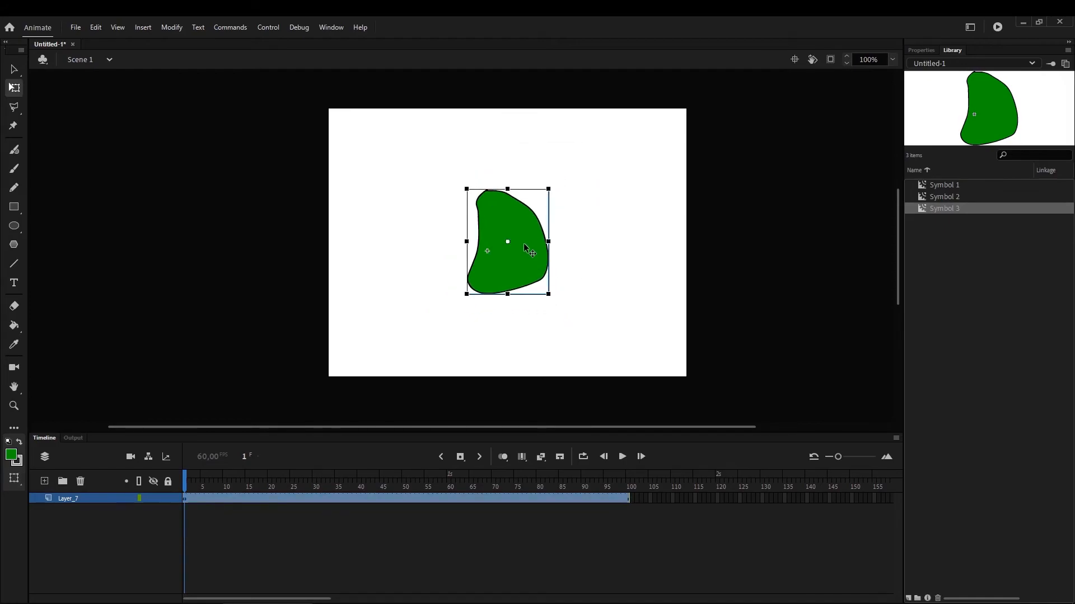
Apply a Brightness color effect of 36% to the selected Symbol 3 instance
click(921, 50)
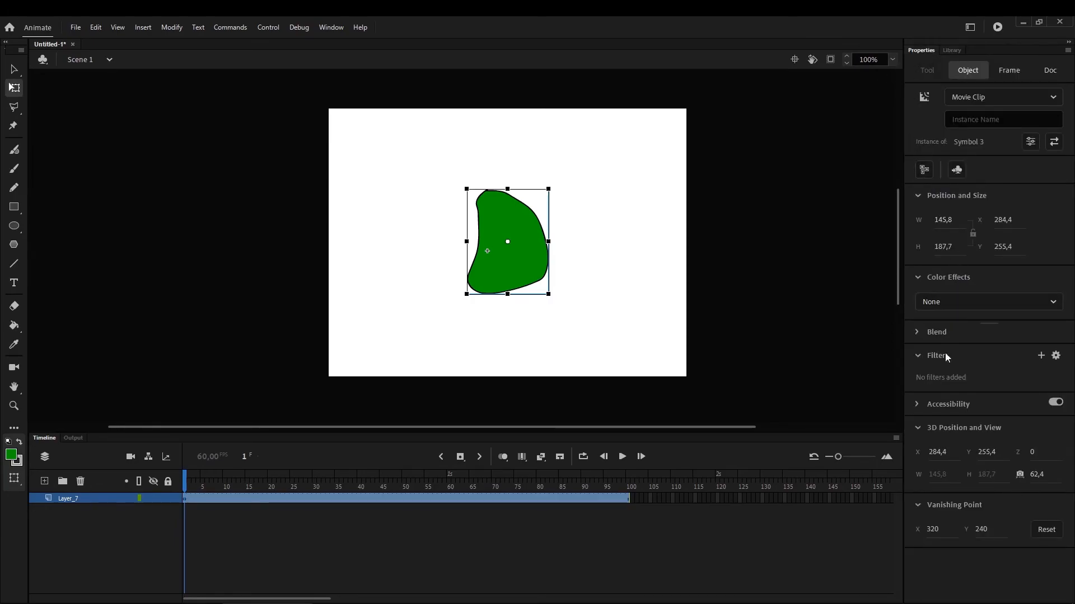
click(978, 302)
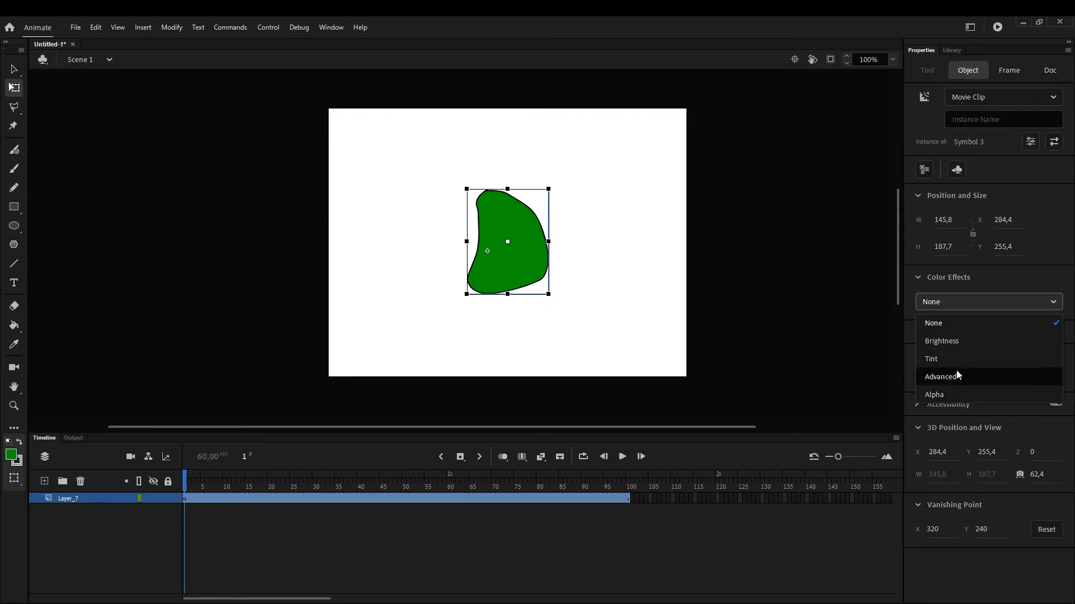
click(958, 342)
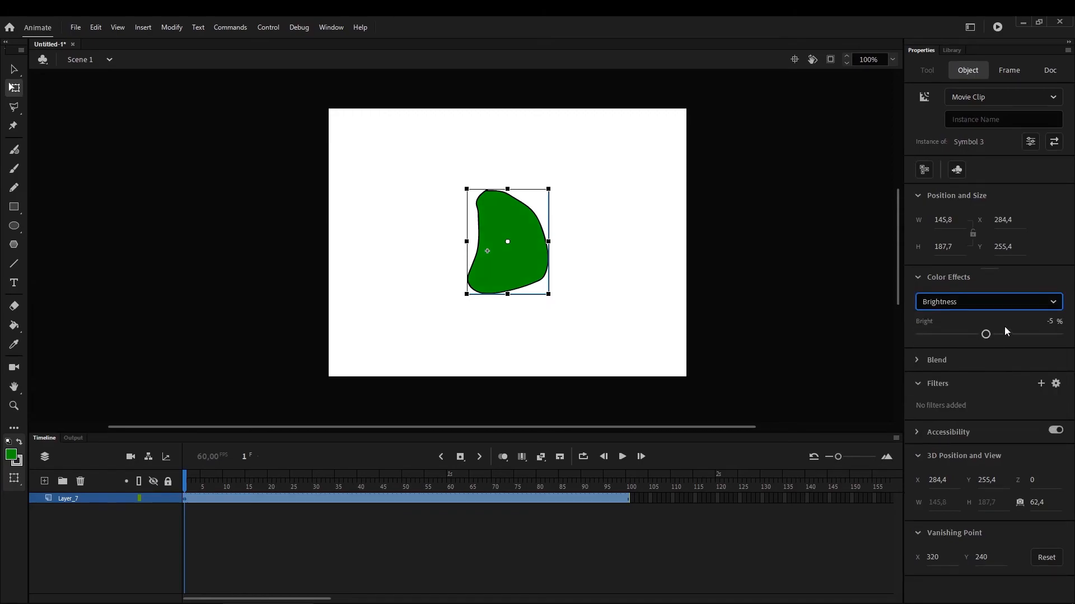
drag(1001, 335, 1014, 334)
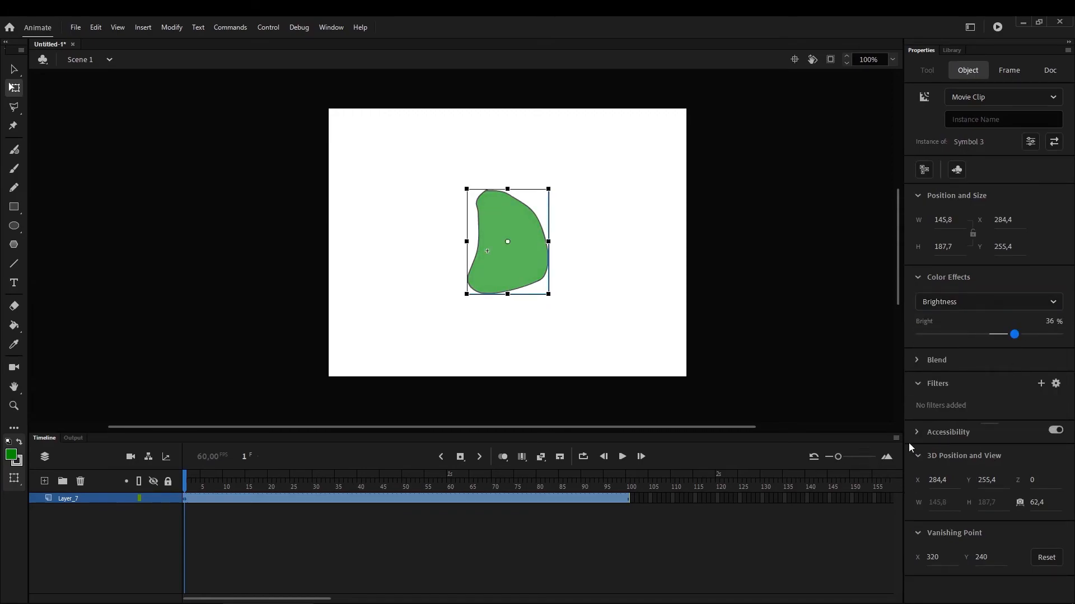
Add a Drop Shadow filter to the Symbol 3 instance with Blur X 19 and Distance 14
click(943, 383)
click(943, 384)
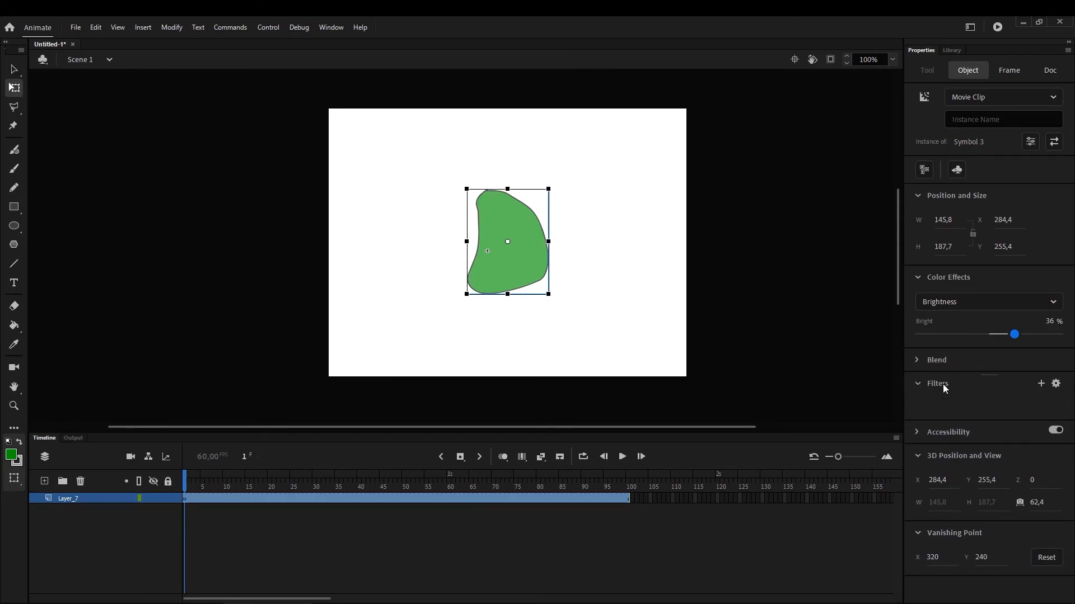
click(1039, 383)
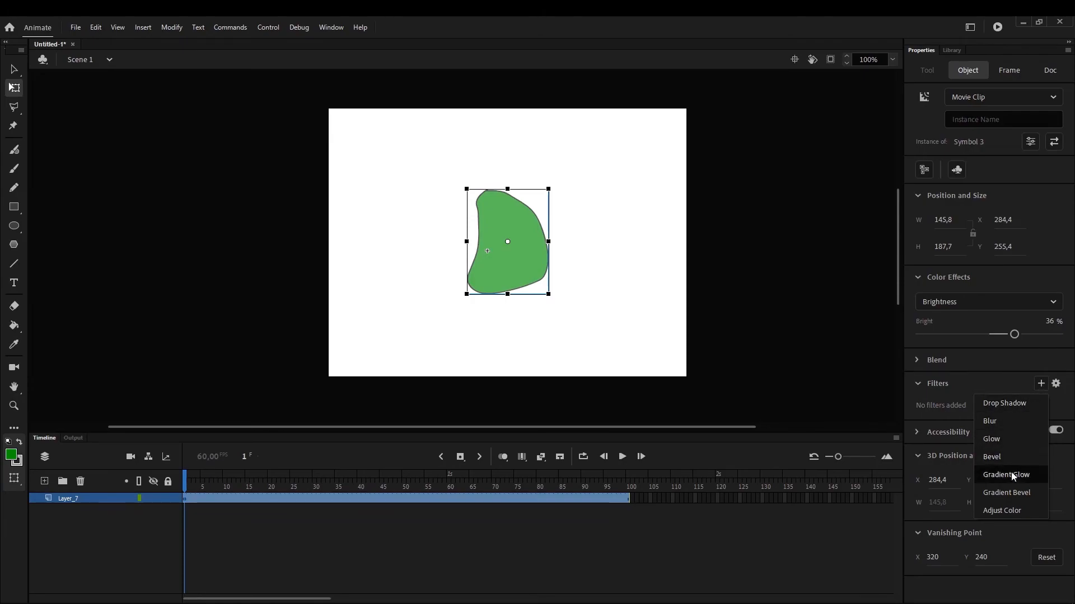
click(1017, 403)
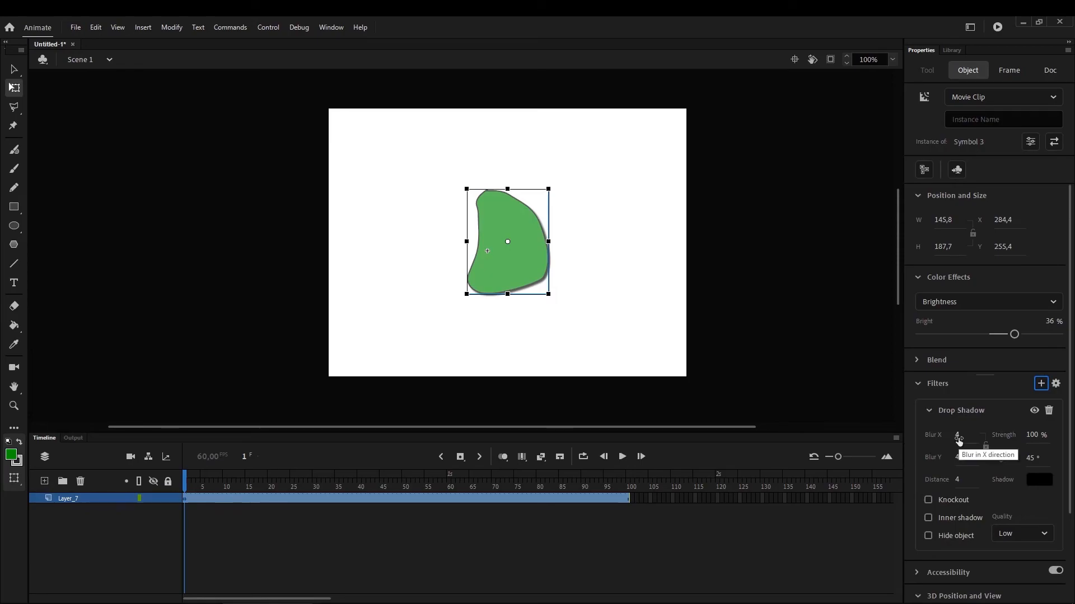
drag(958, 437, 966, 478)
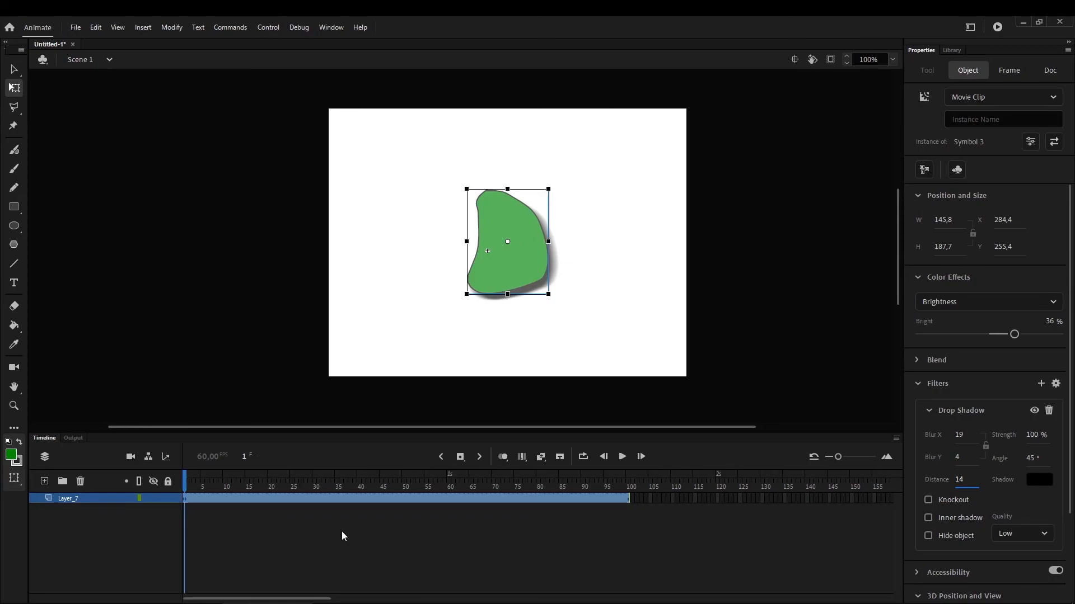
Create a classic tween on Layer_7 from its first frame
click(333, 487)
drag(254, 488, 159, 478)
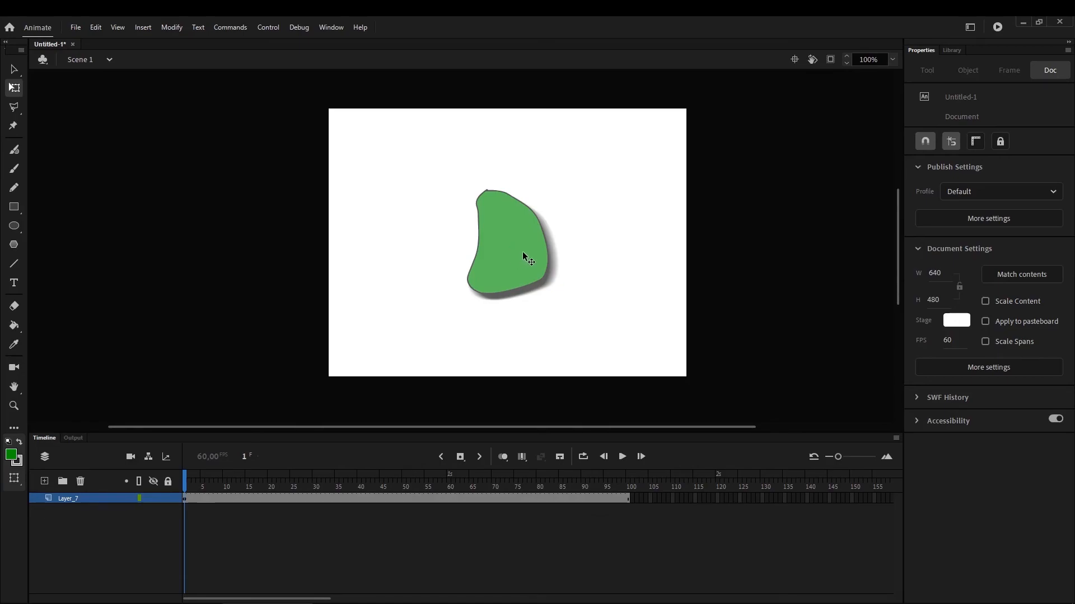
click(185, 499)
right_click(185, 499)
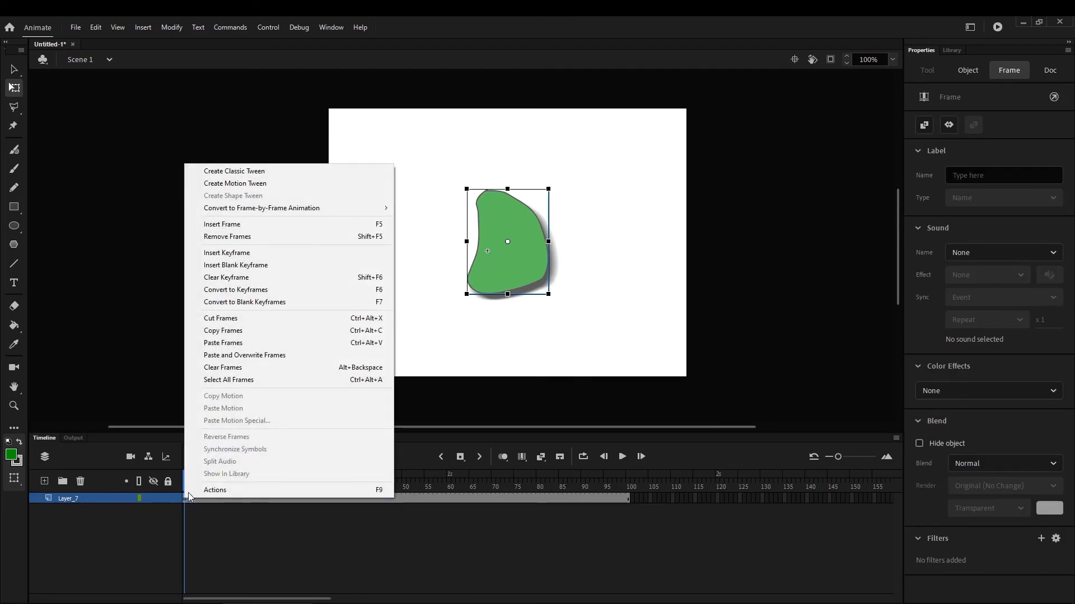
click(263, 170)
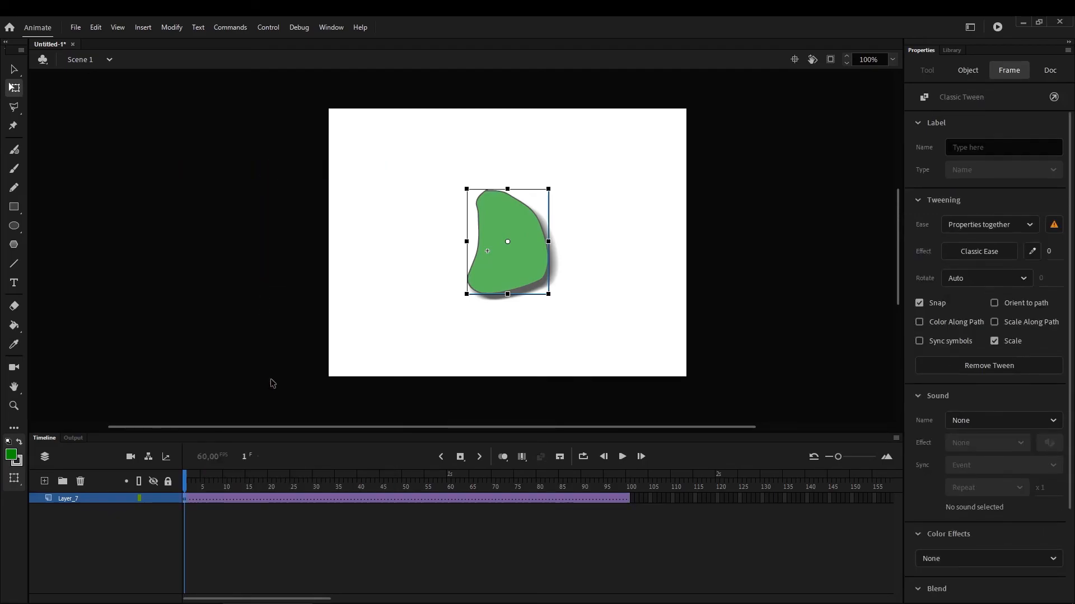
Insert keyframes at frames 20, 40 and 60 of the Layer_7 classic tween
drag(188, 485, 190, 514)
right_click(271, 499)
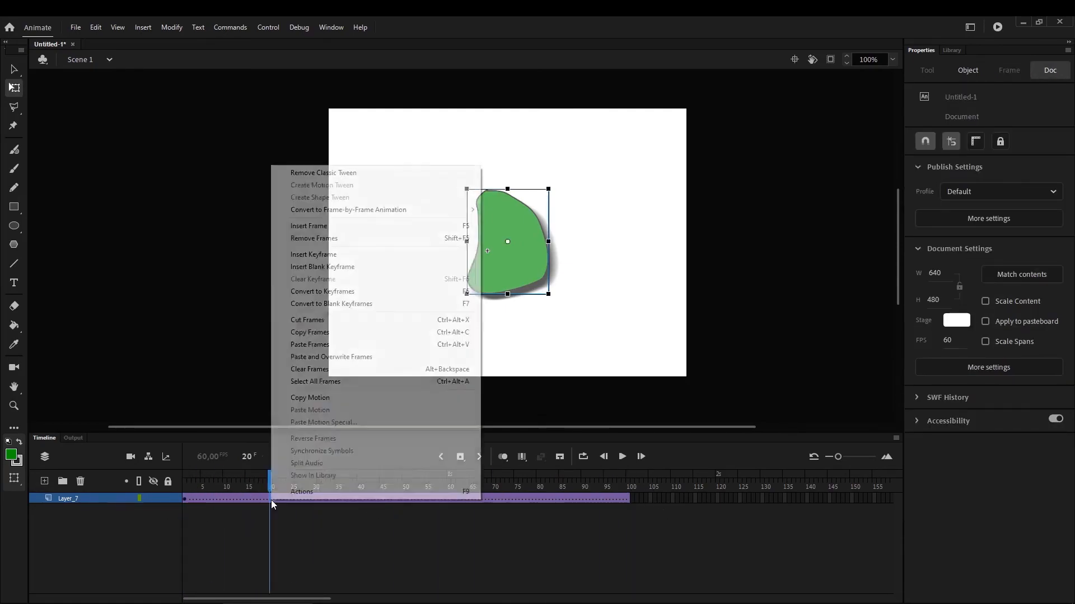
click(340, 254)
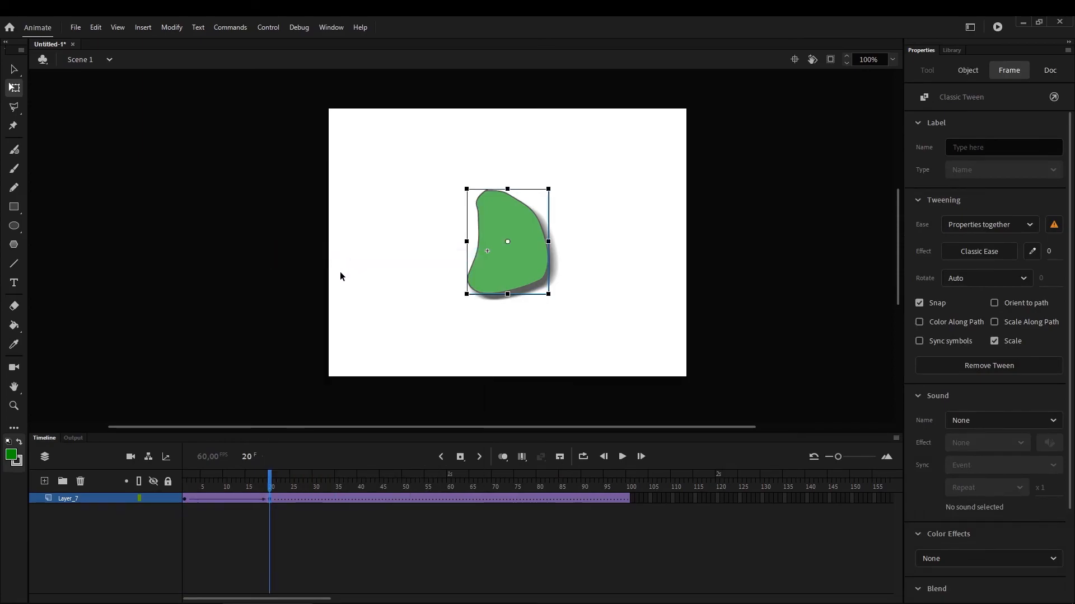
right_click(361, 500)
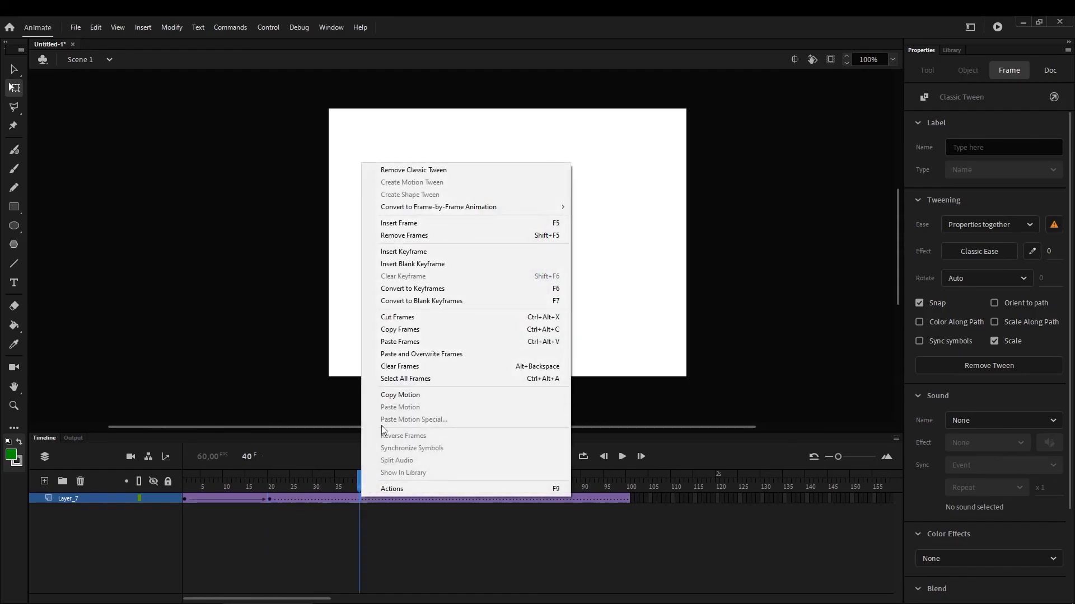
click(408, 255)
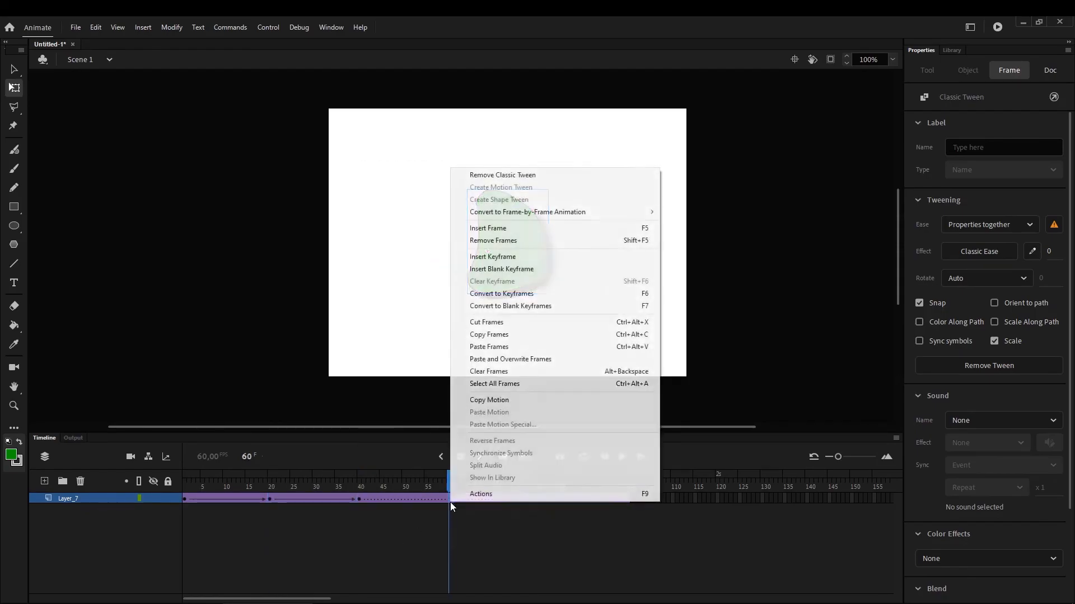
click(504, 254)
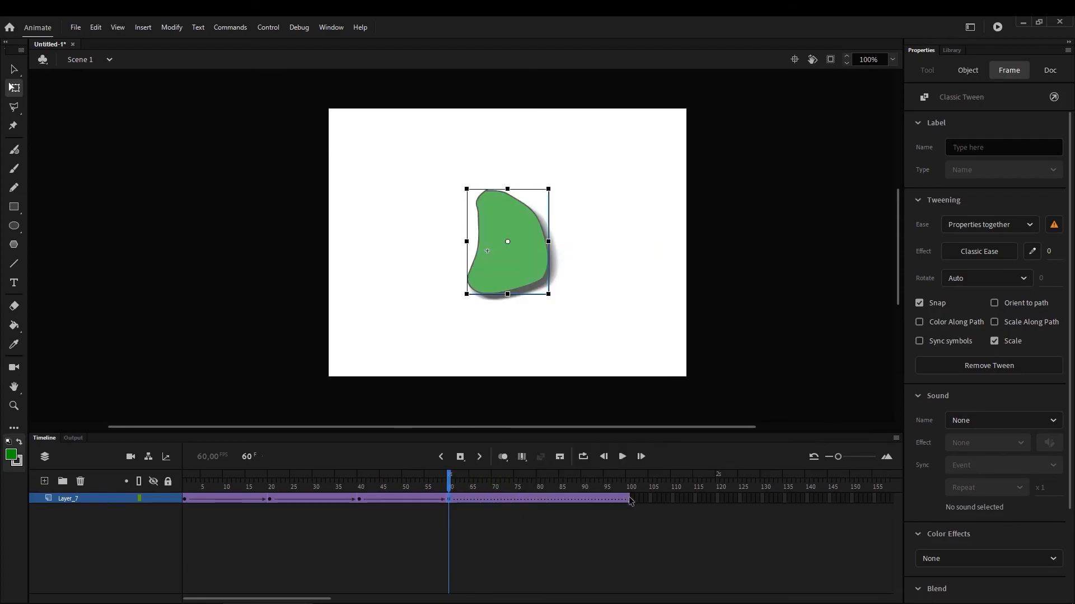
Remove all Layer_7 frames after frame 60 so the tween ends at that keyframe
drag(631, 498, 454, 499)
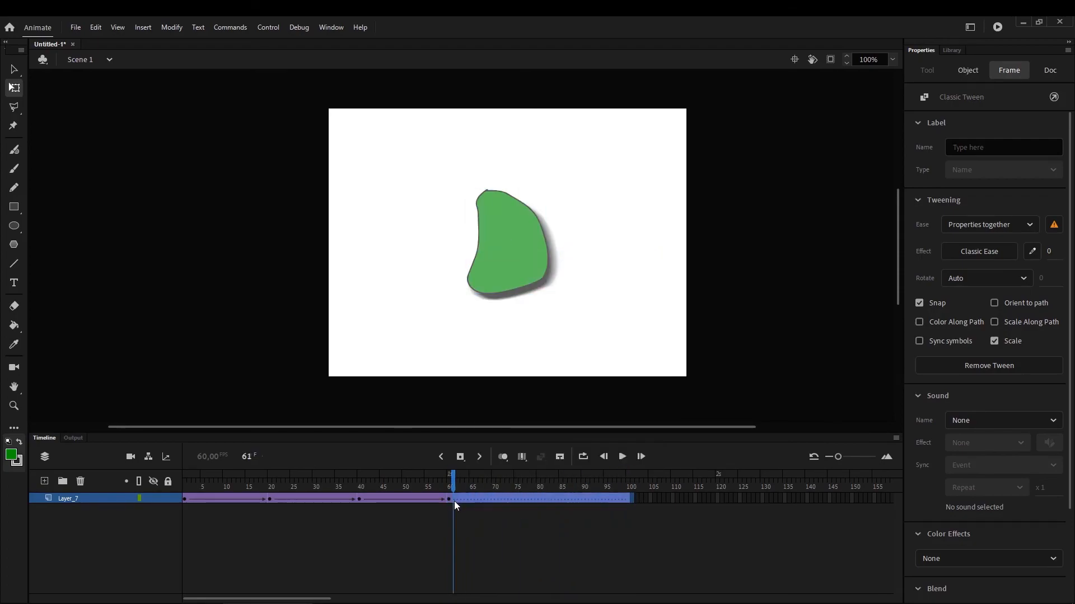
right_click(455, 498)
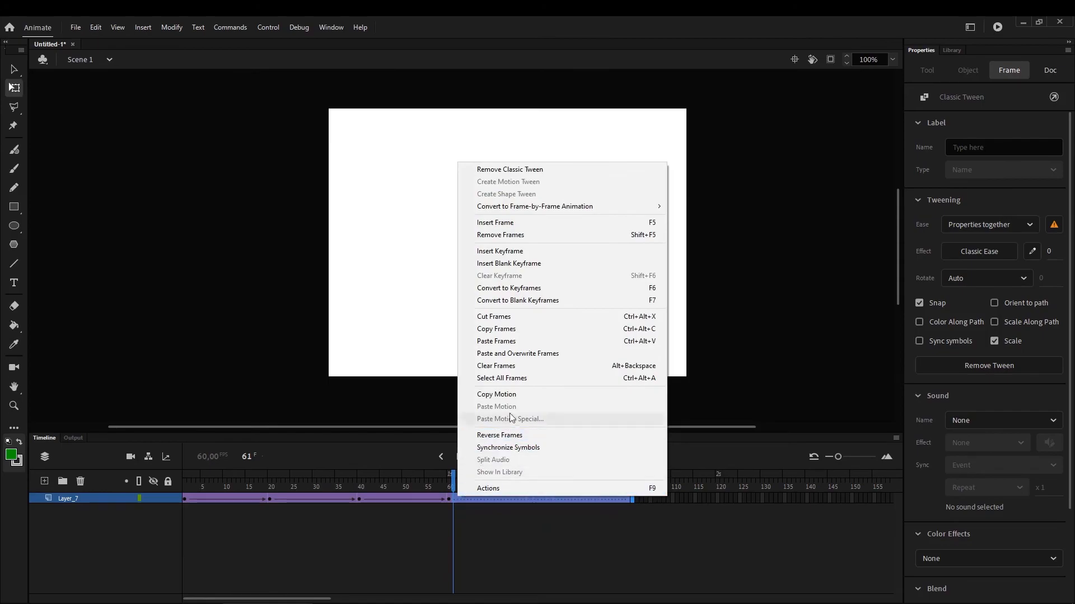
click(515, 238)
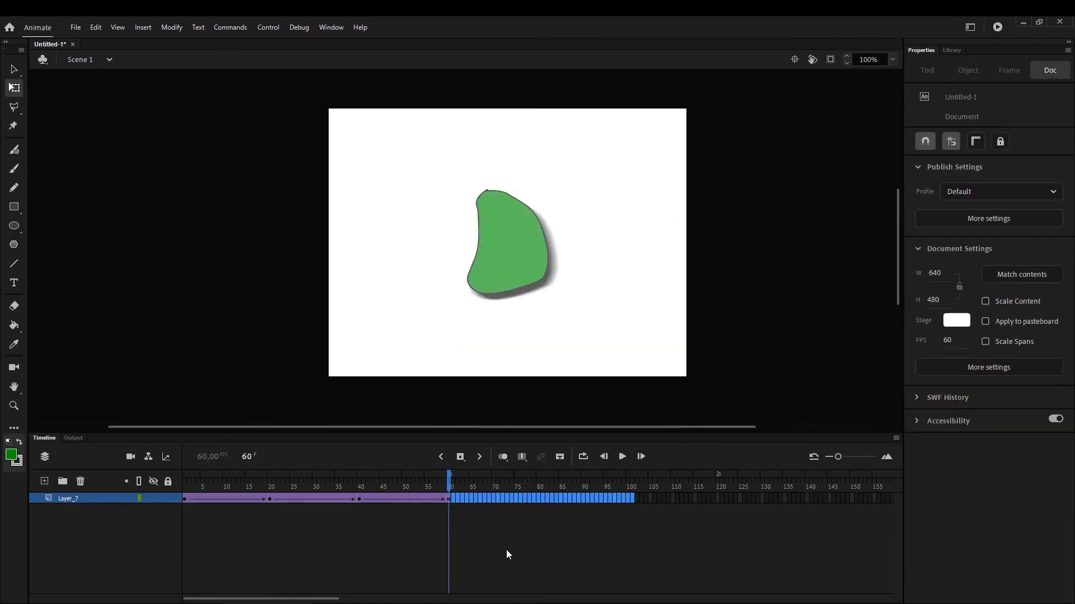
At the frame 20 keyframe, set the symbol's drop shadow to Distance 70 and Blur Y 35, and its brightness to -3%
drag(426, 487, 183, 512)
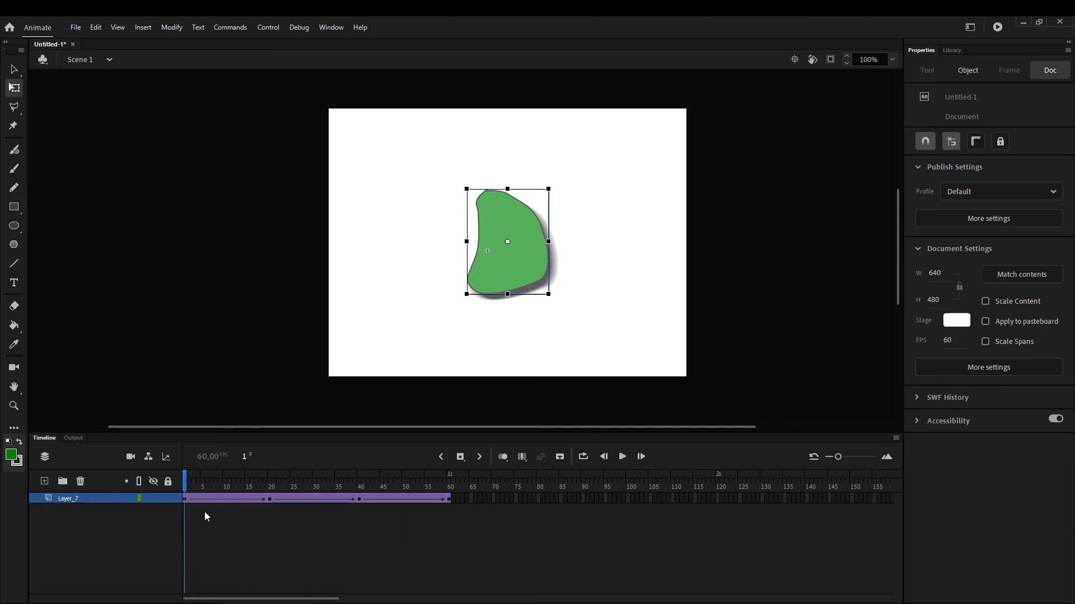
click(270, 500)
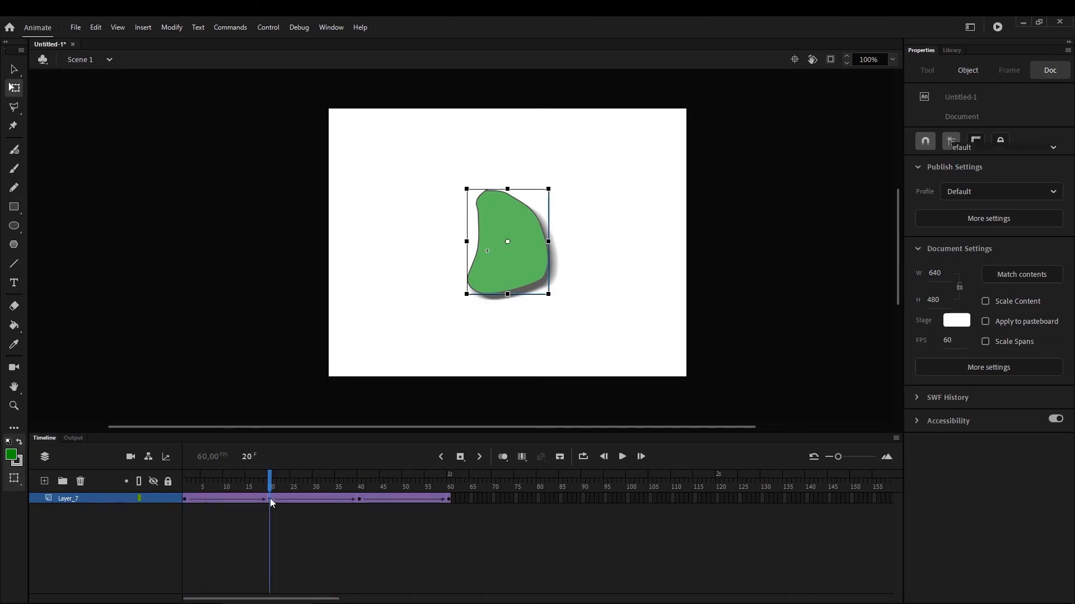
click(541, 246)
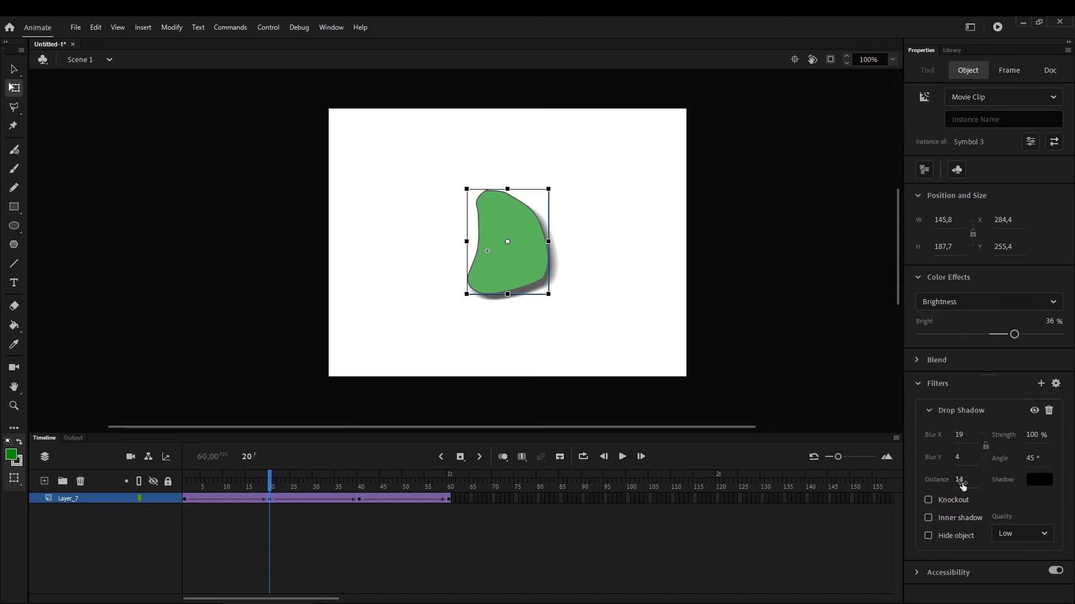
drag(960, 482, 979, 458)
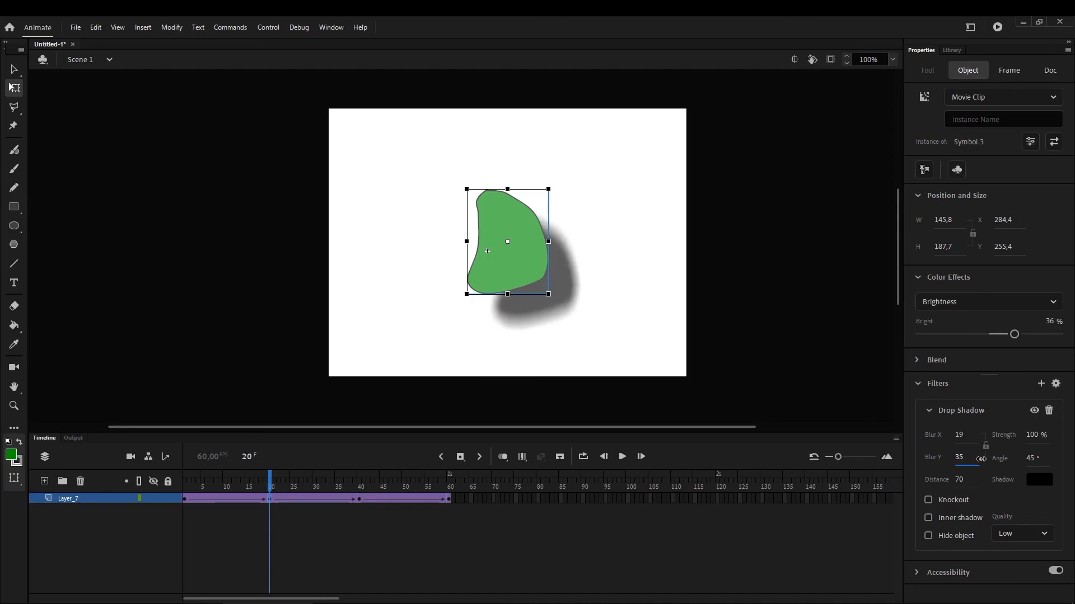
drag(1016, 339, 989, 338)
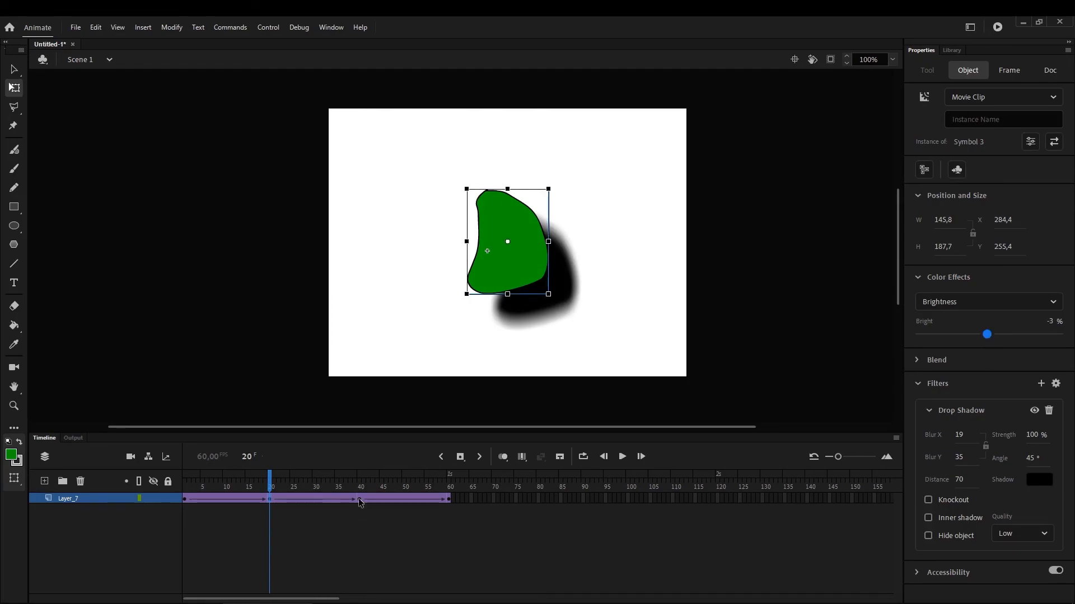
At the frame 40 keyframe, set the symbol's brightness to 67% and its drop shadow to Blur Y 54, Distance 78 and Angle 127°
click(360, 500)
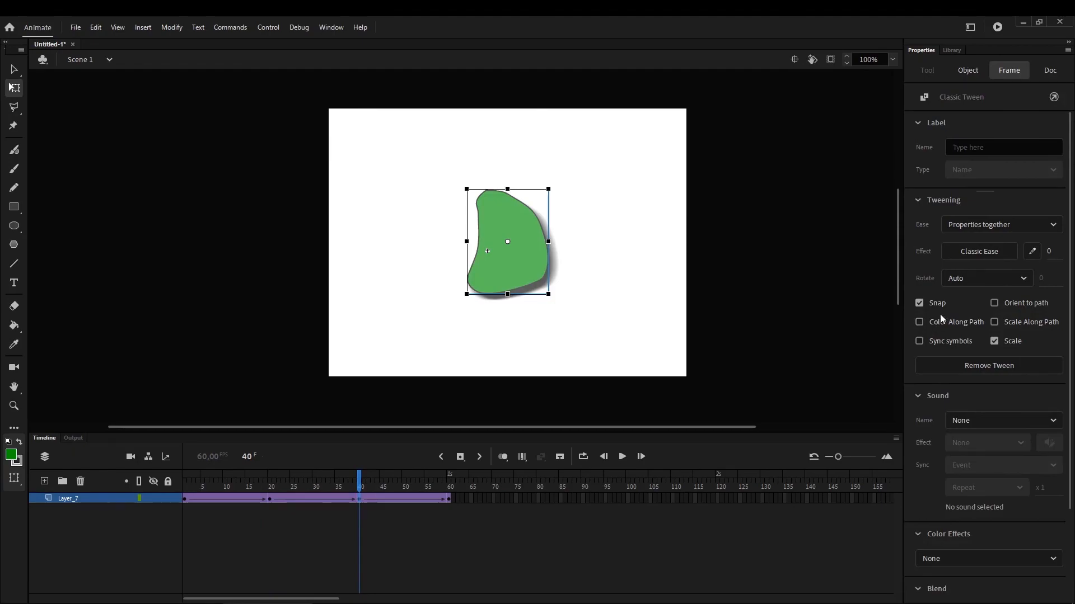
click(509, 218)
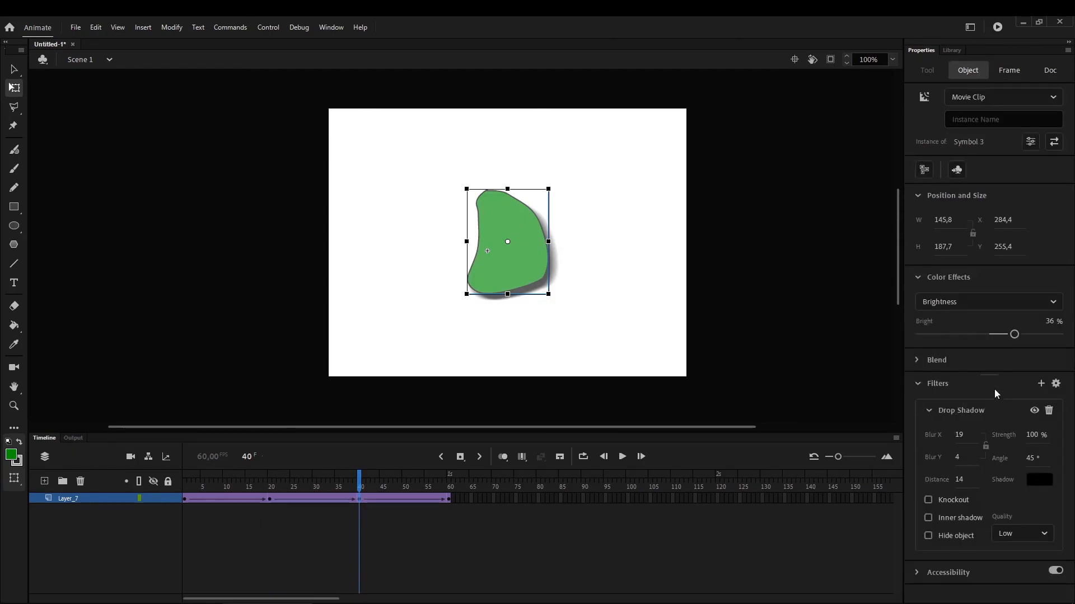
drag(1014, 333, 1036, 334)
drag(959, 457, 1070, 454)
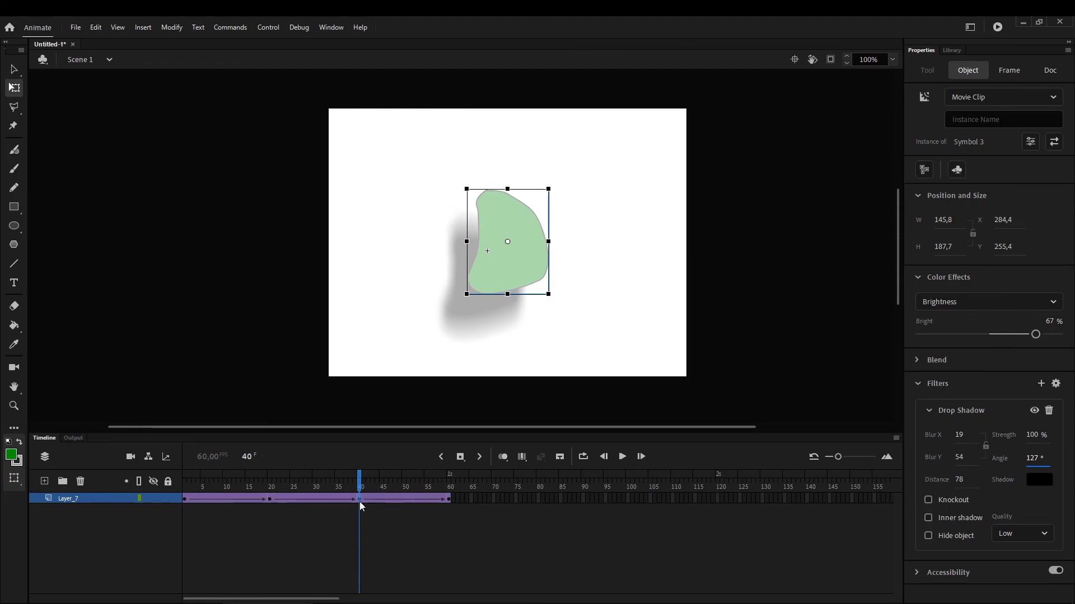
Preview the brightness and shadow animation by scrubbing the timeline and testing the movie, and close the test window
drag(393, 485, 146, 518)
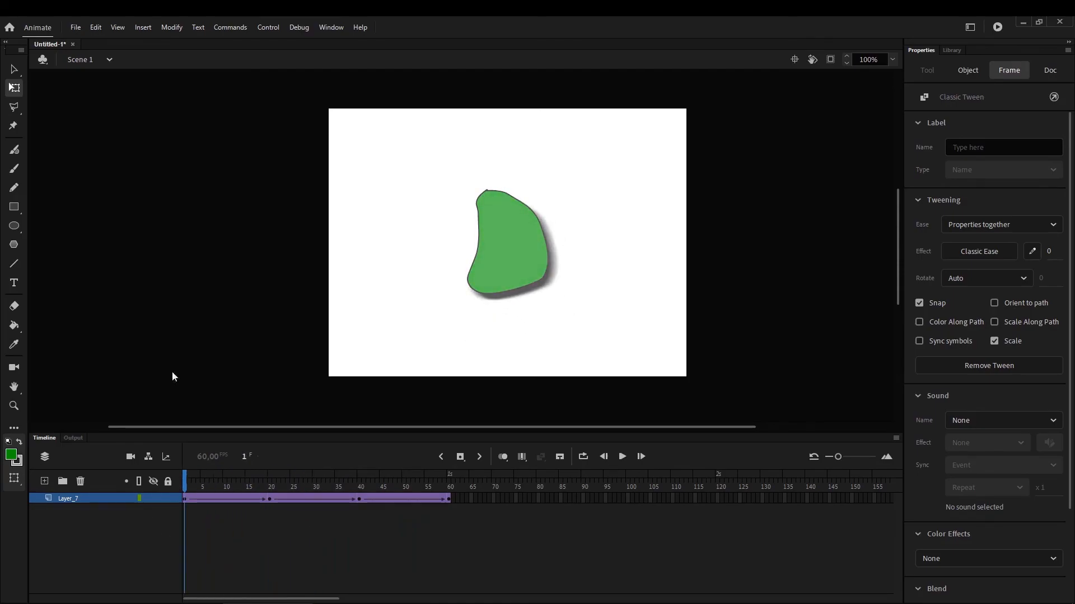
click(147, 517)
key(ctrl+Return)
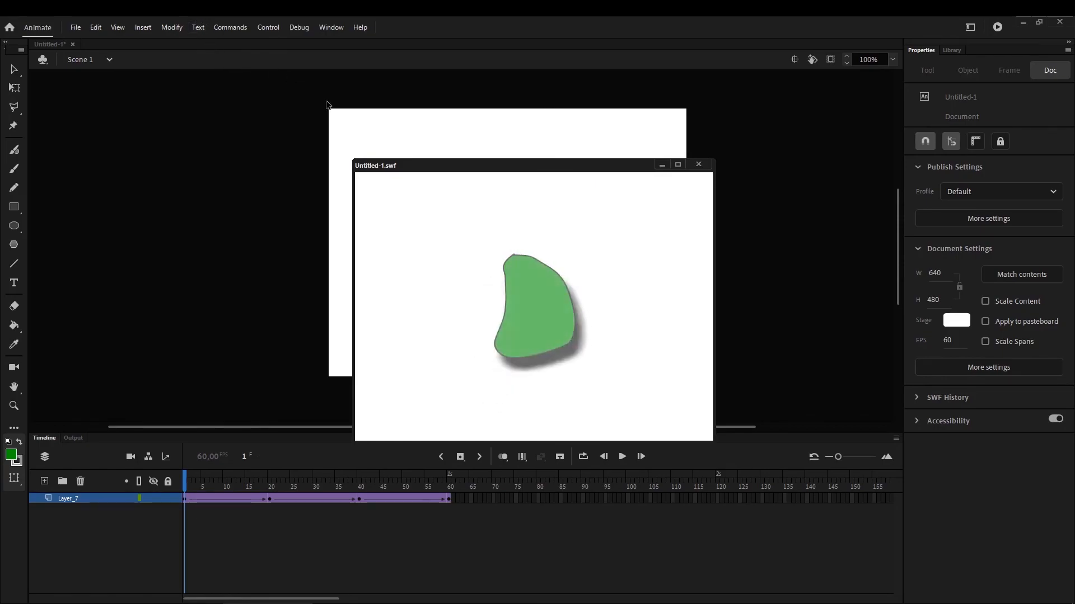
click(698, 164)
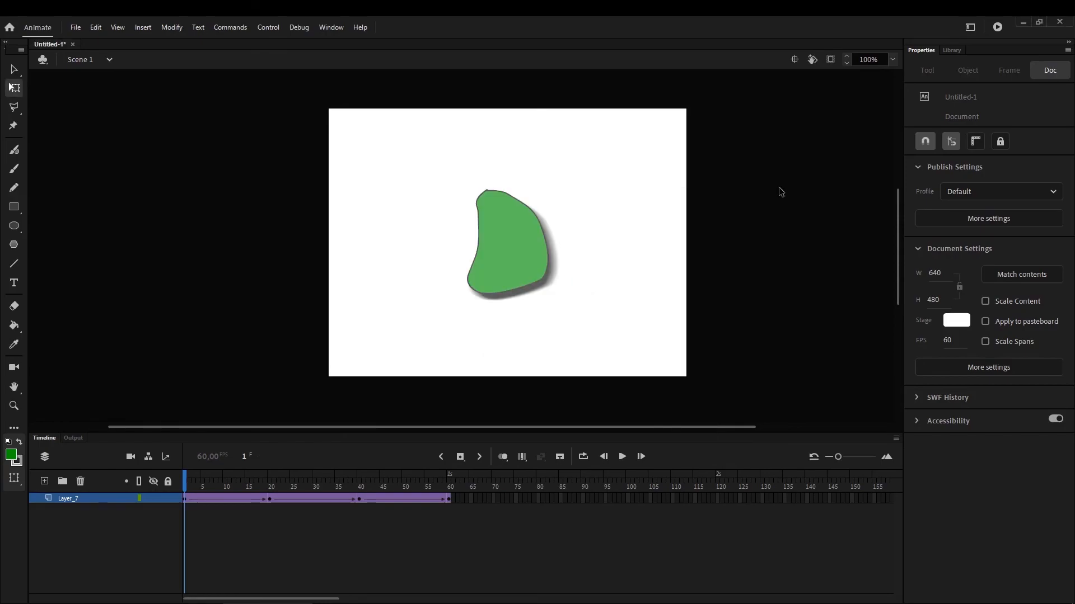